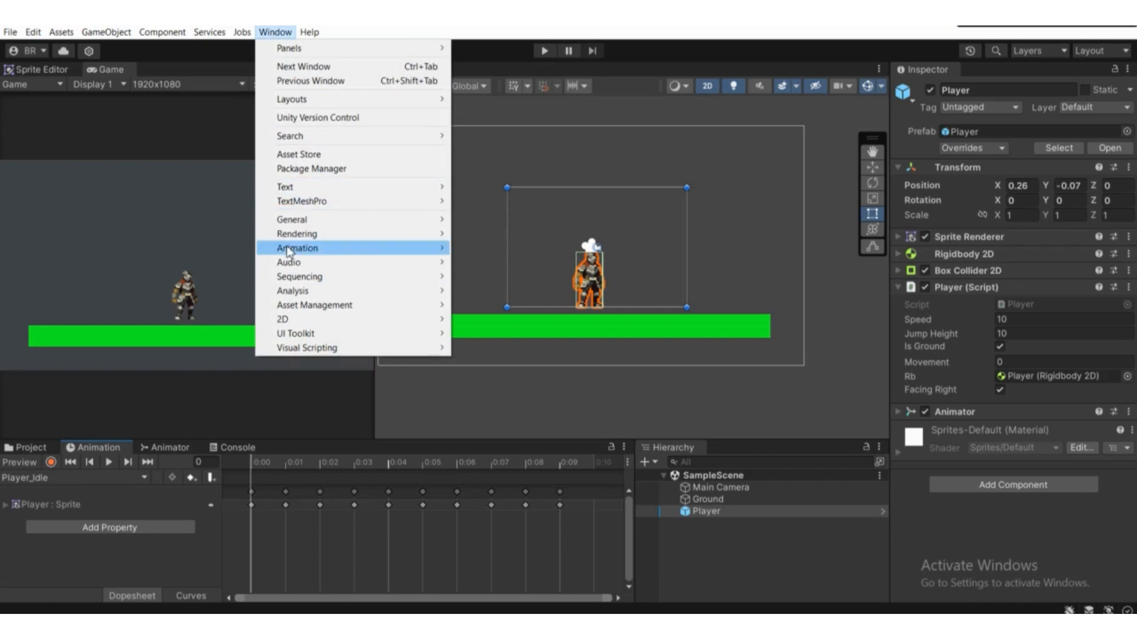
Open the Player's Animator state graph and inspect the Player_Idle and Player_Run states
mouse_move(297, 248)
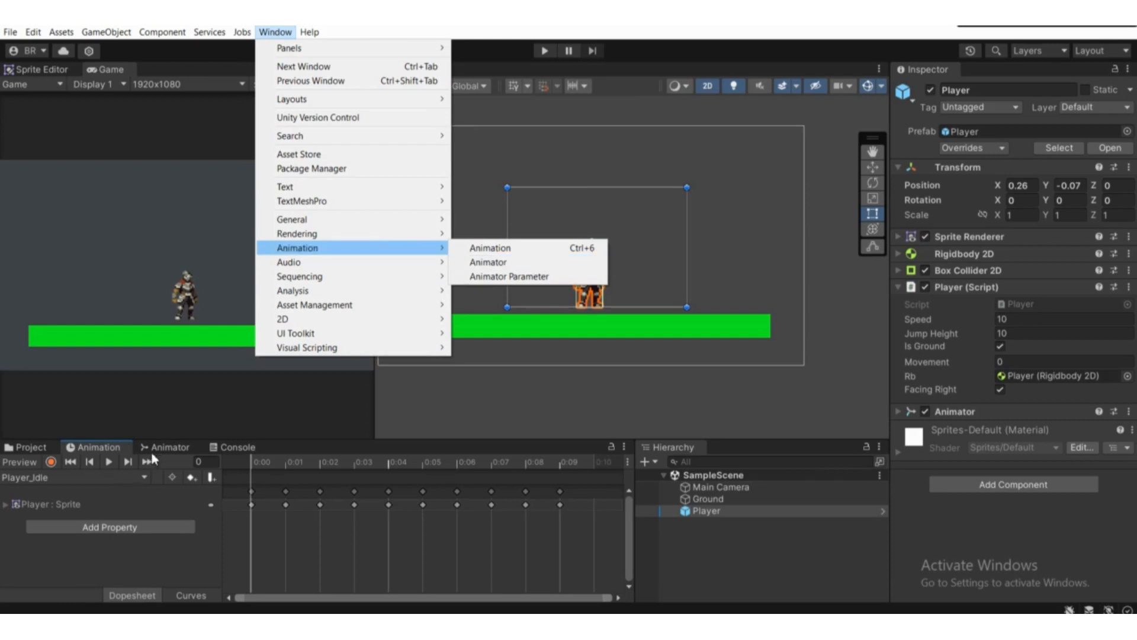
click(170, 449)
scroll(324, 564, up, 3)
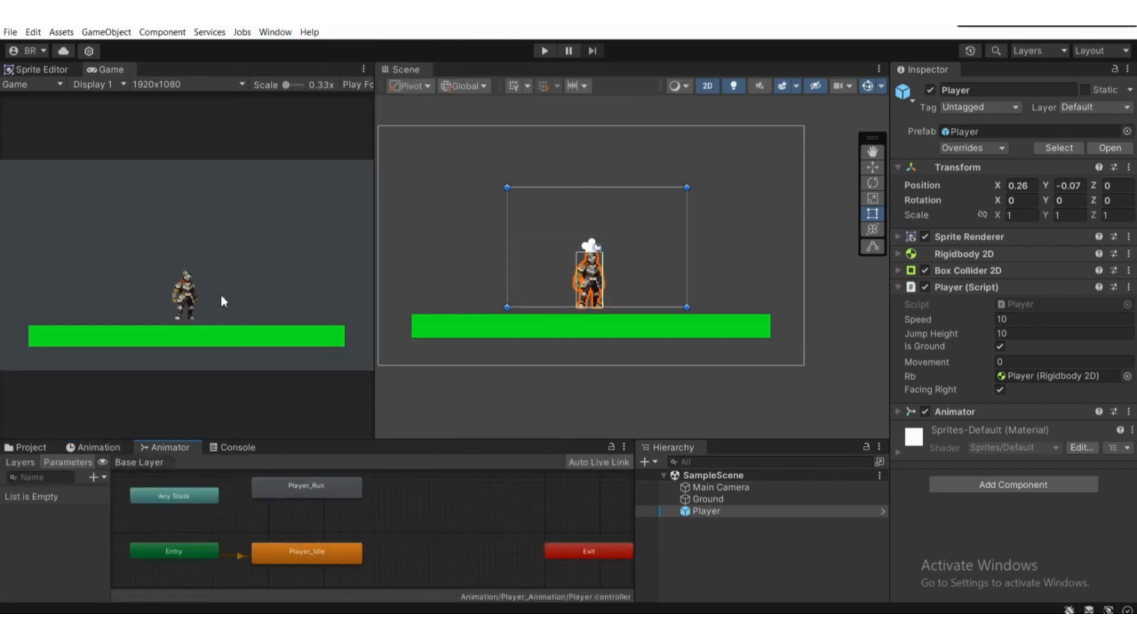
scroll(315, 569, down, 1)
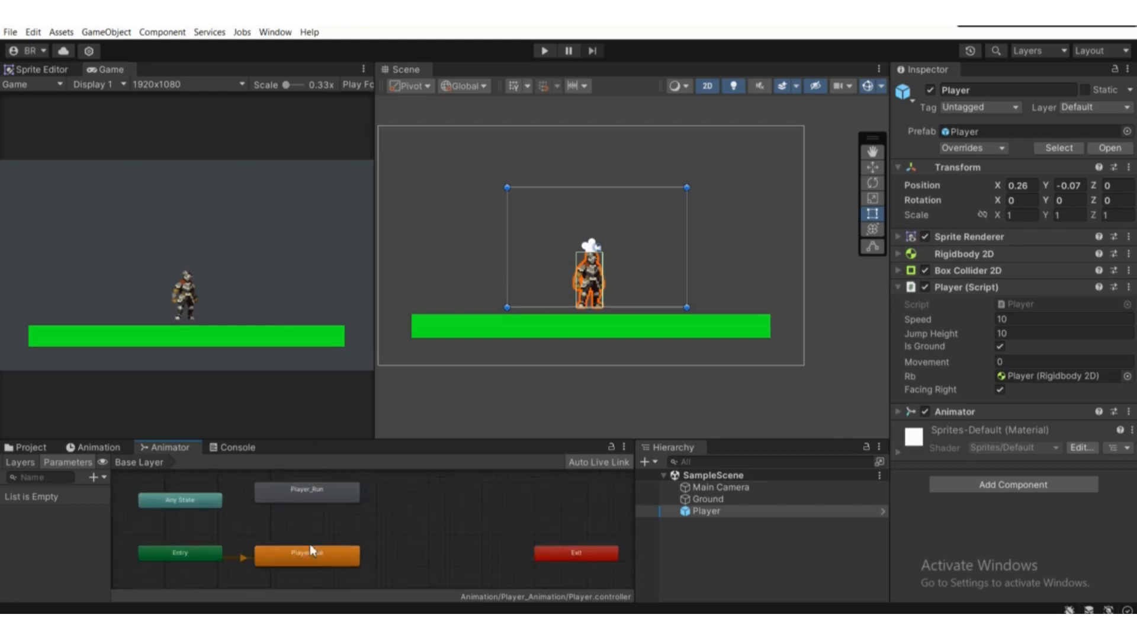
click(321, 559)
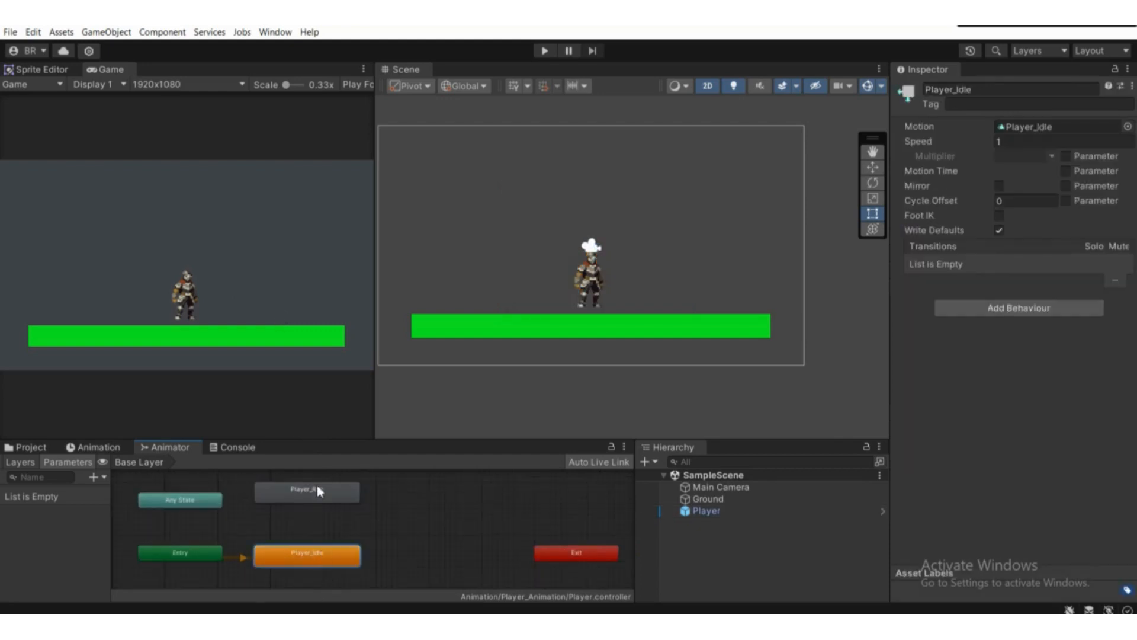
click(314, 494)
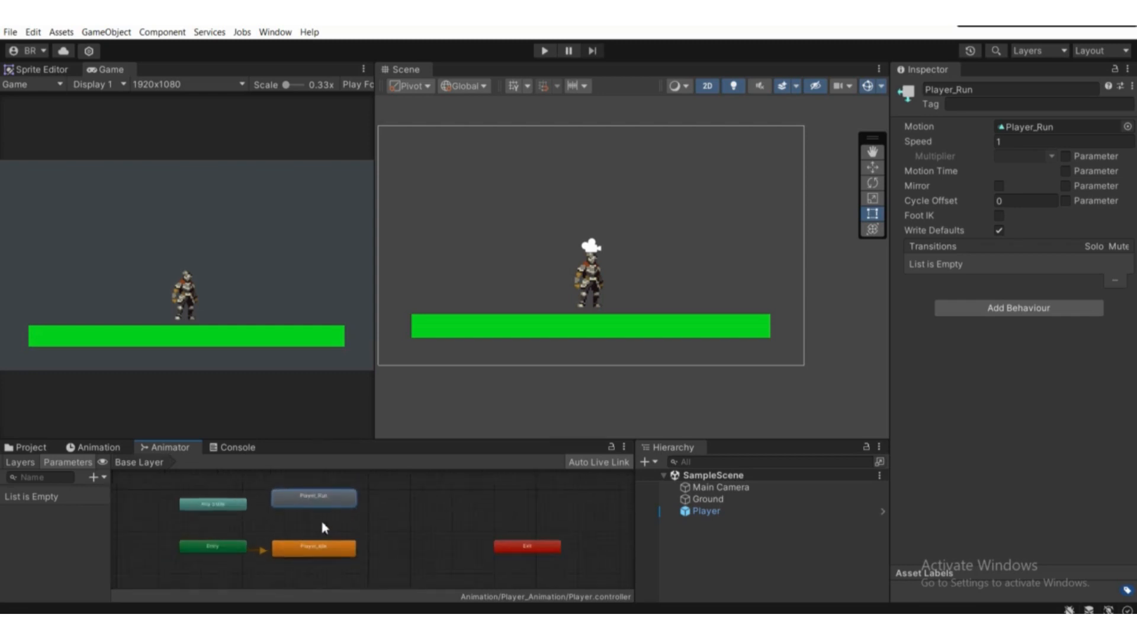
Reposition the Player_Run state slightly within the Animator graph, keeping it above Player_Idle
scroll(257, 515, up, 2)
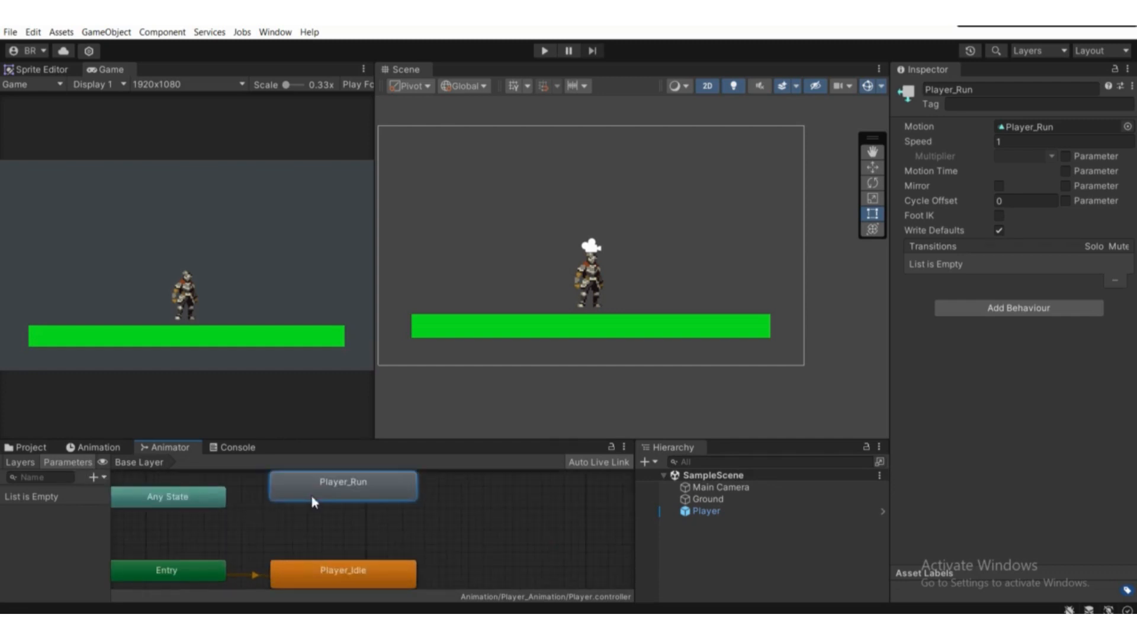
scroll(313, 500, down, 3)
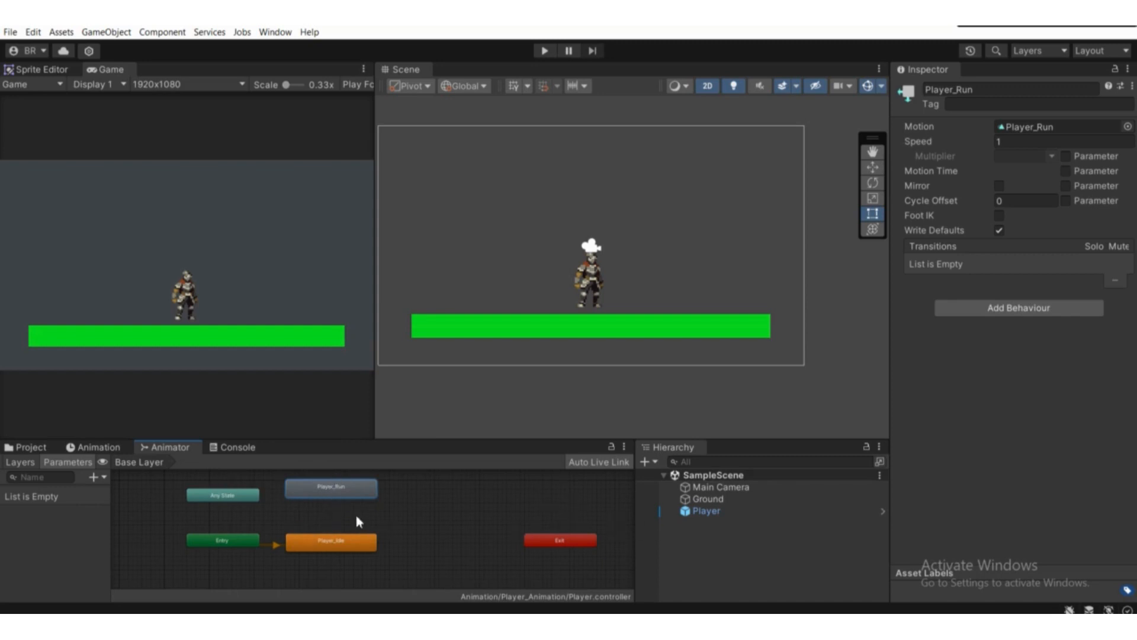
scroll(341, 504, up, 1)
scroll(340, 510, down, 1)
scroll(340, 510, up, 1)
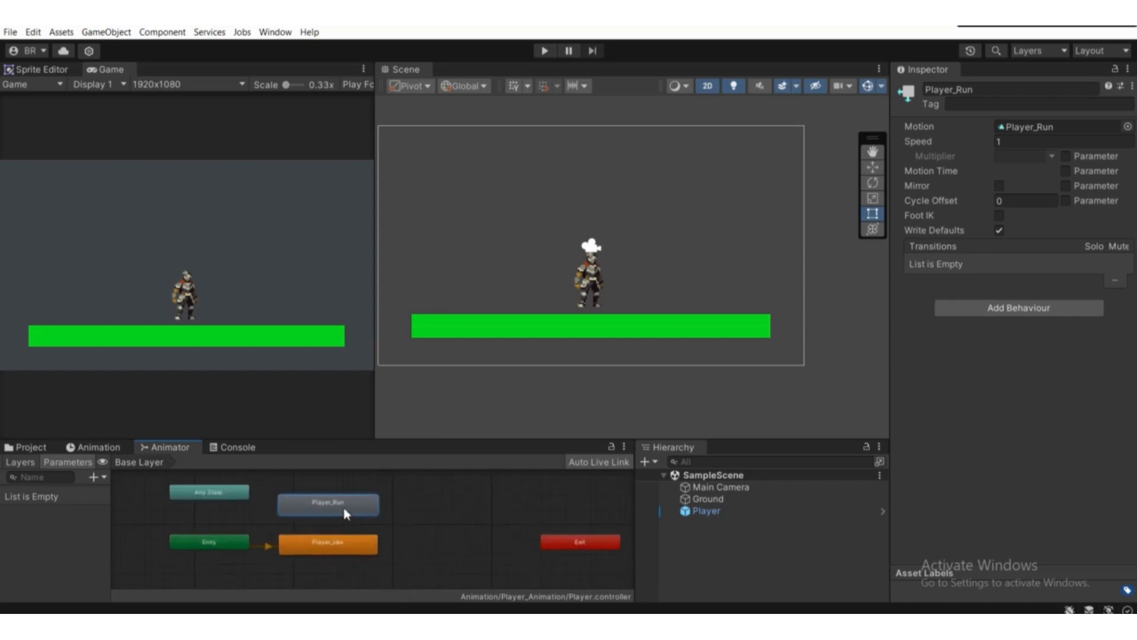
drag(346, 513, 346, 507)
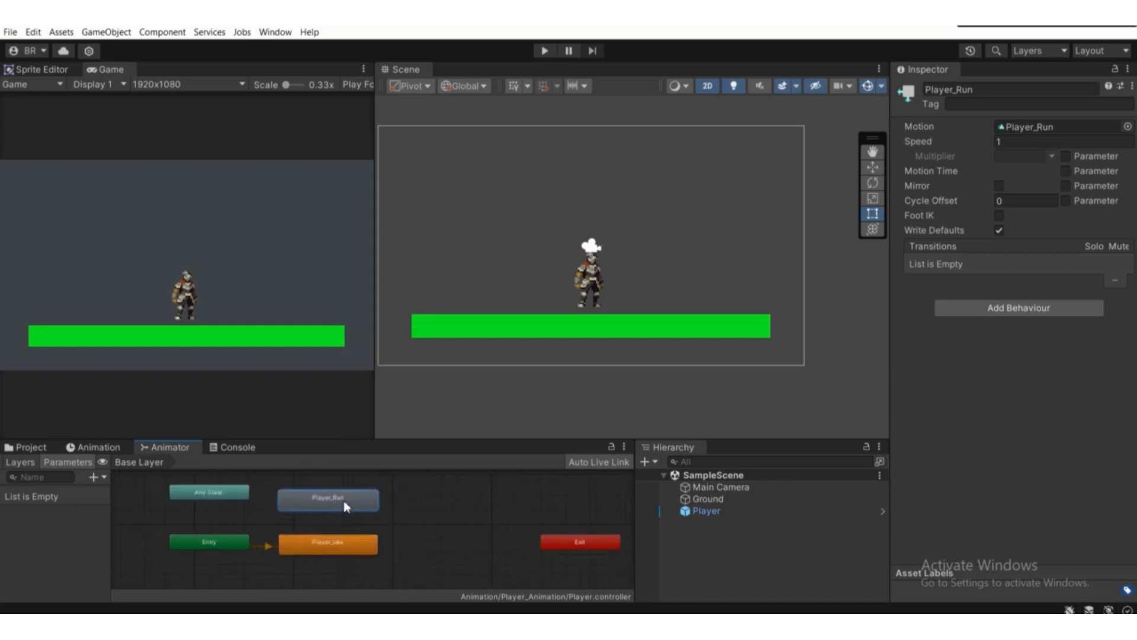
Add a Float parameter named "speed" to the Animator
click(95, 477)
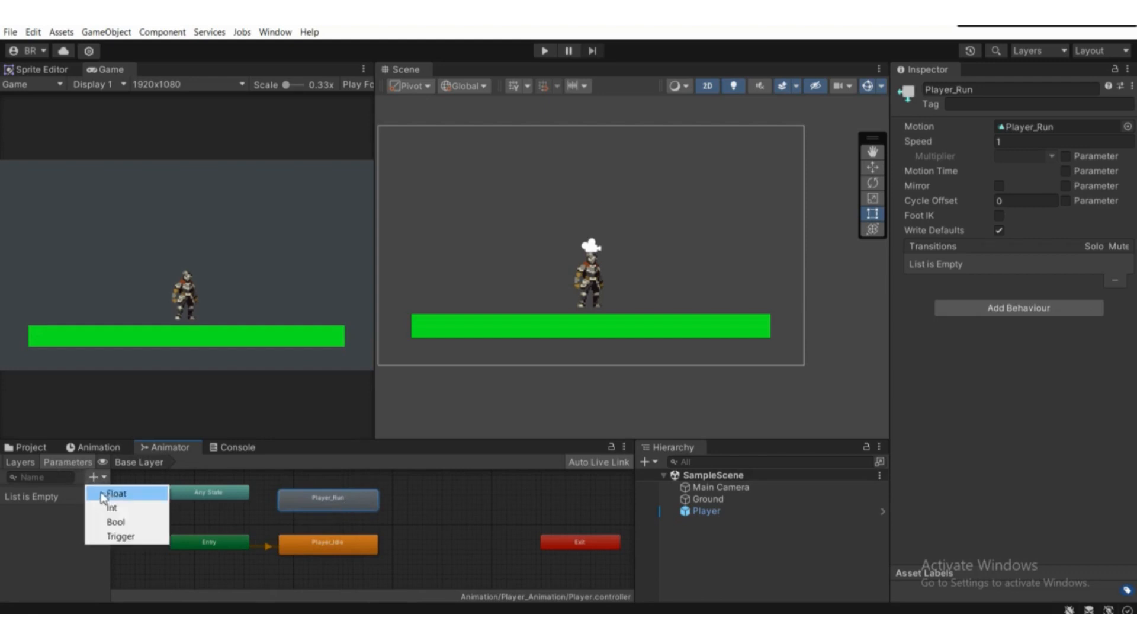
click(115, 494)
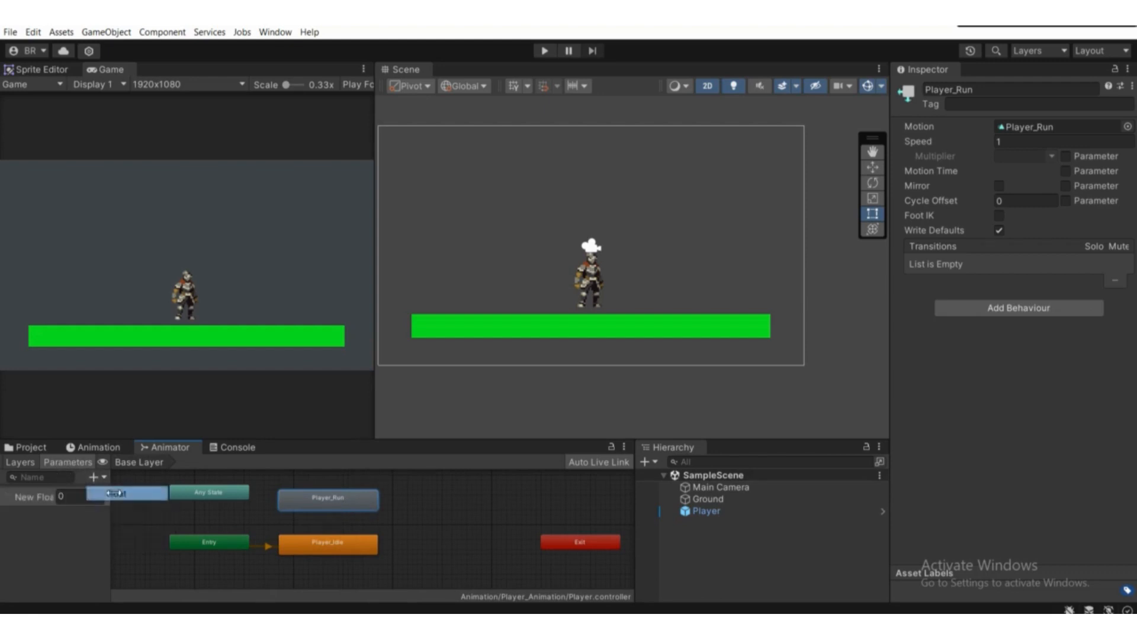
text(spe)
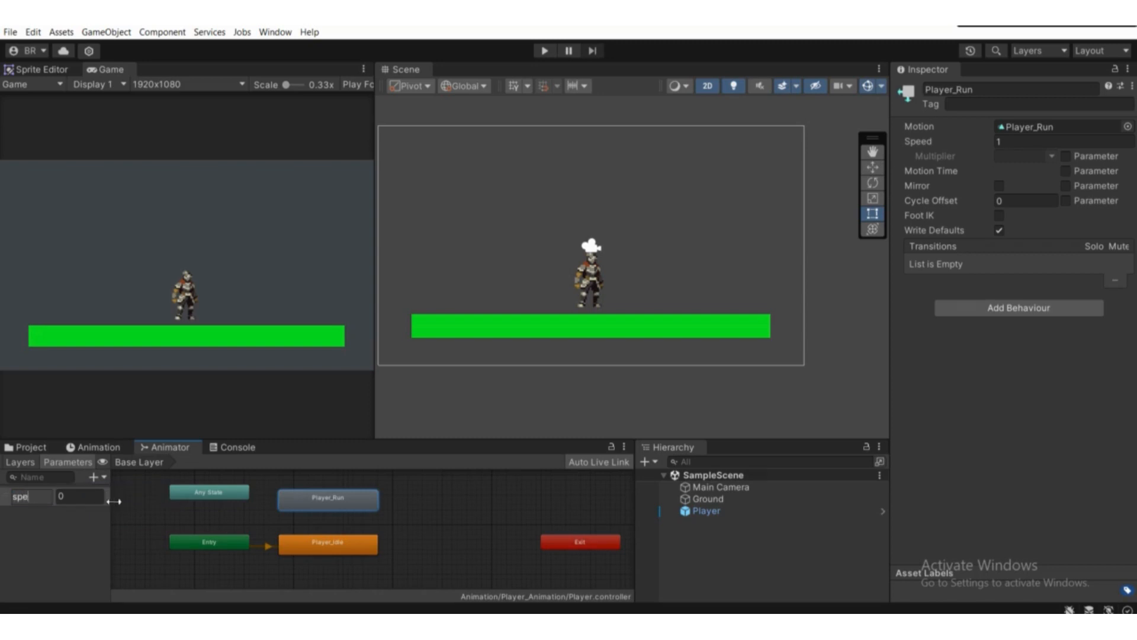
text(ed)
key(Return)
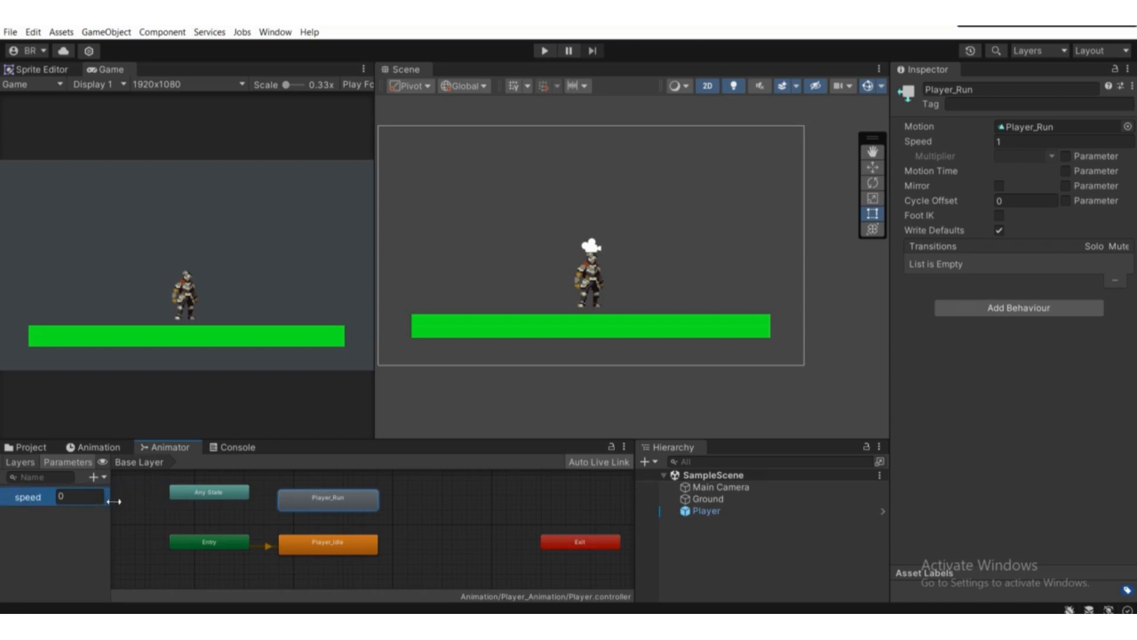
Make a transition from the Player_Idle state to the Player_Run state
scroll(261, 515, down, 2)
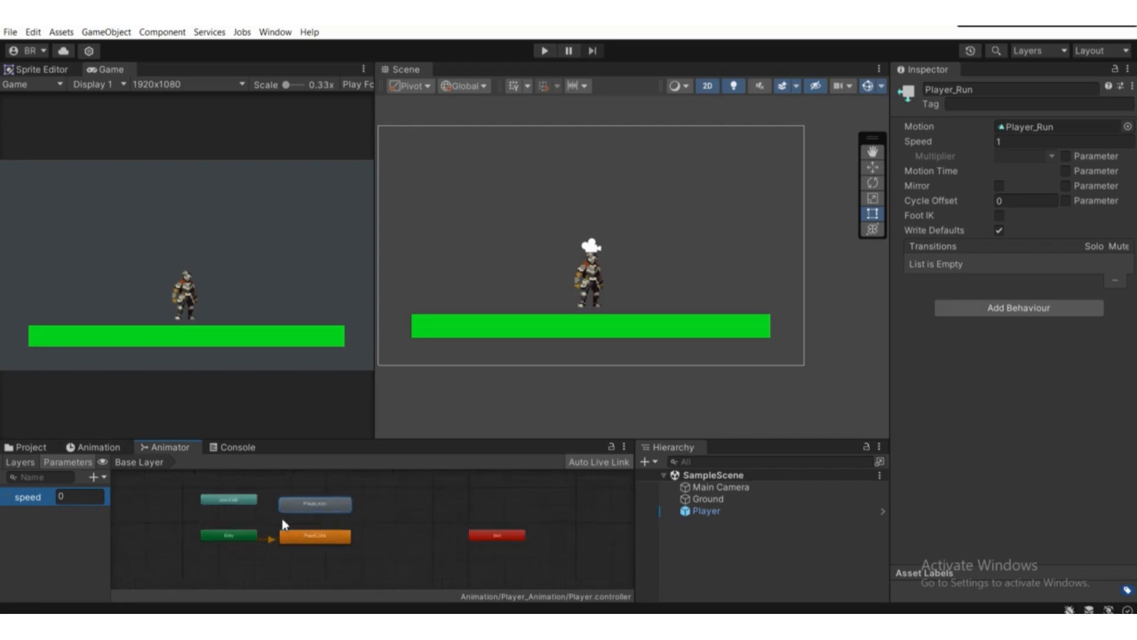
scroll(282, 518, up, 3)
click(347, 549)
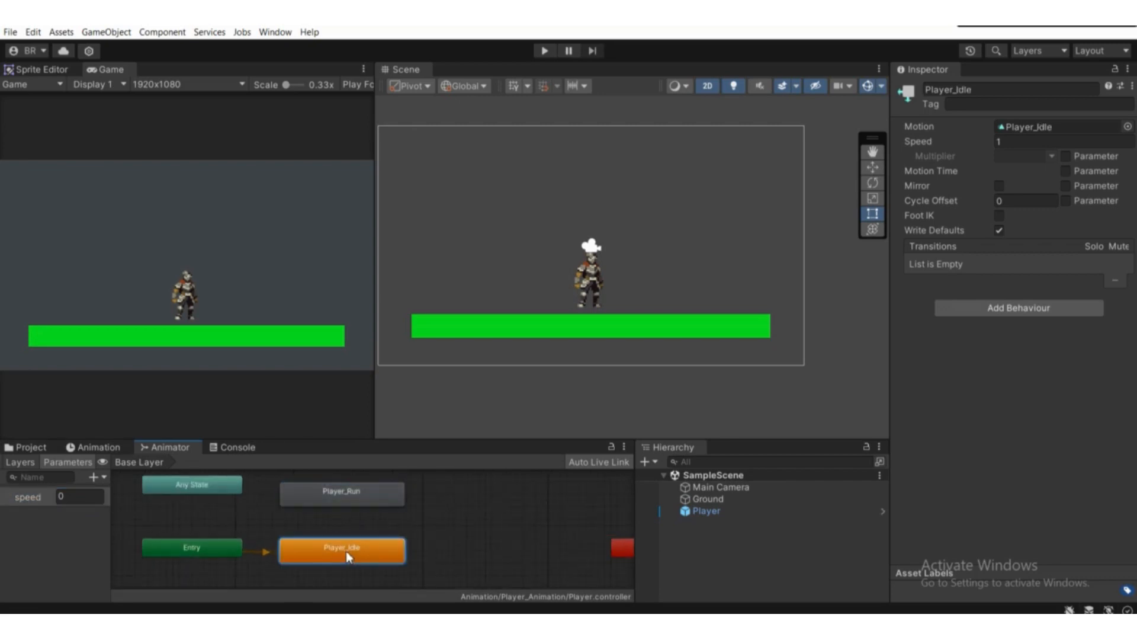
right_click(346, 551)
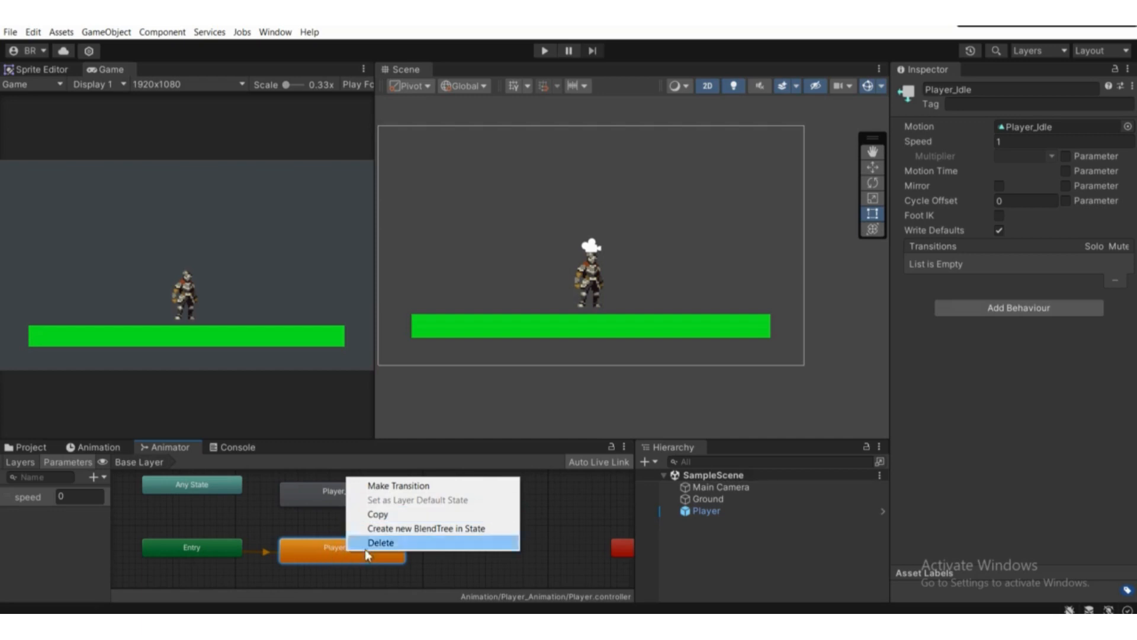
click(382, 487)
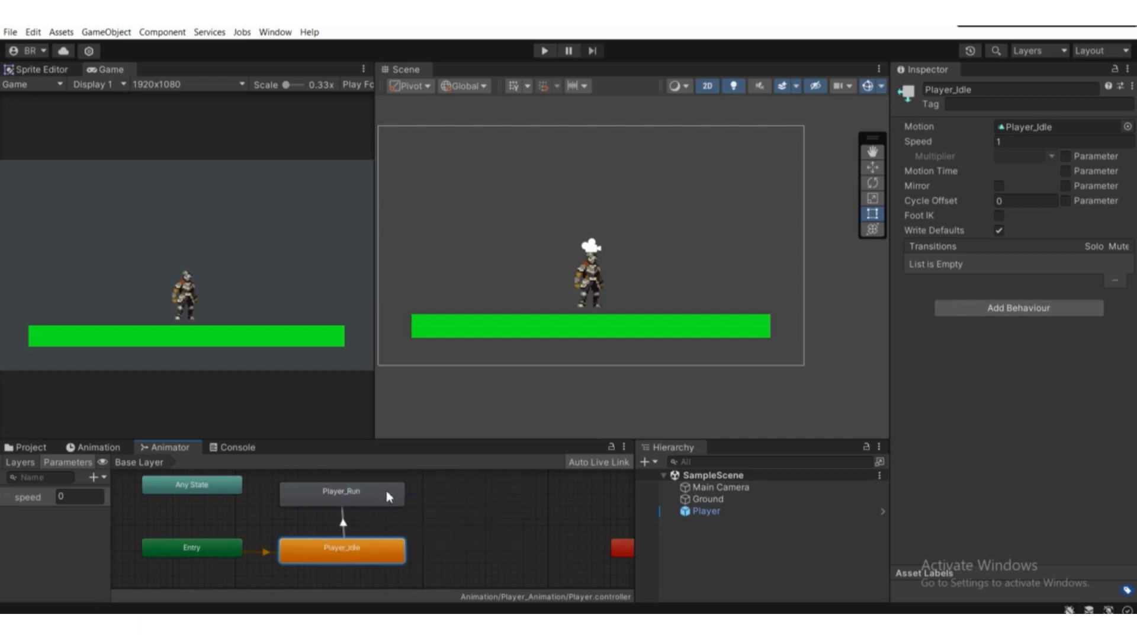
click(357, 492)
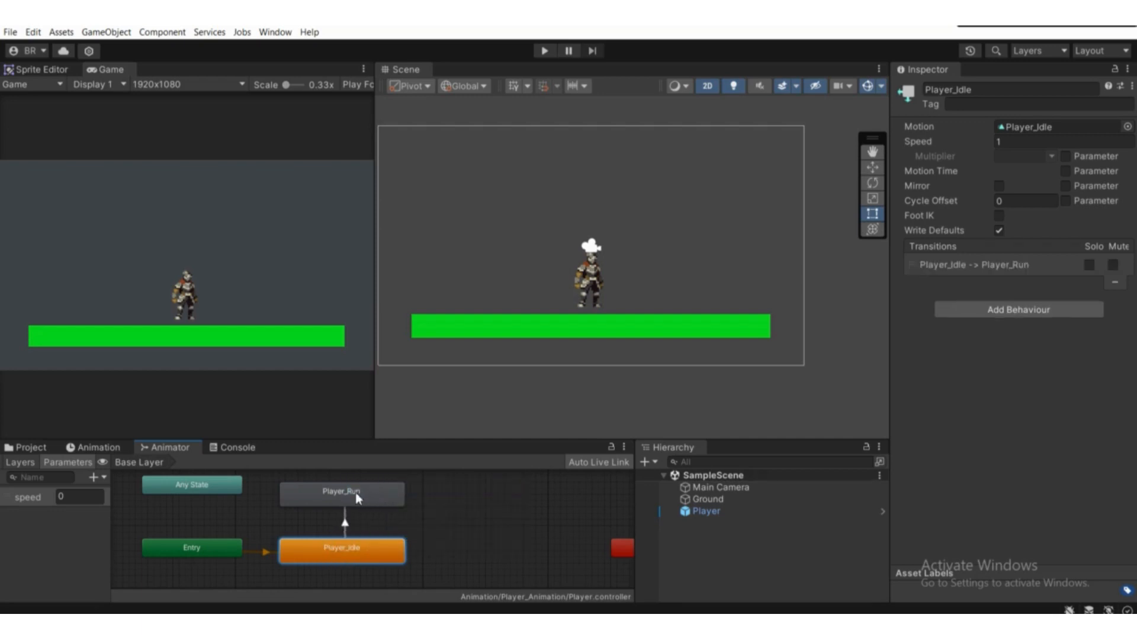
Add a condition to the Player_Idle to Player_Run transition requiring speed Greater than 0.1
click(346, 524)
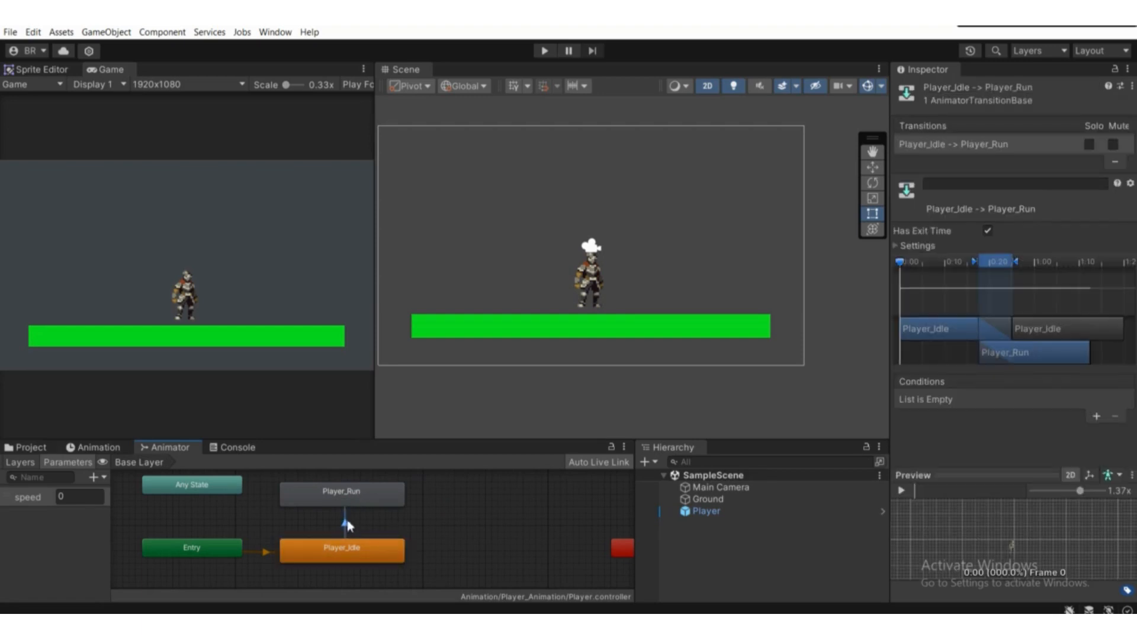
scroll(350, 532, down, 1)
click(342, 492)
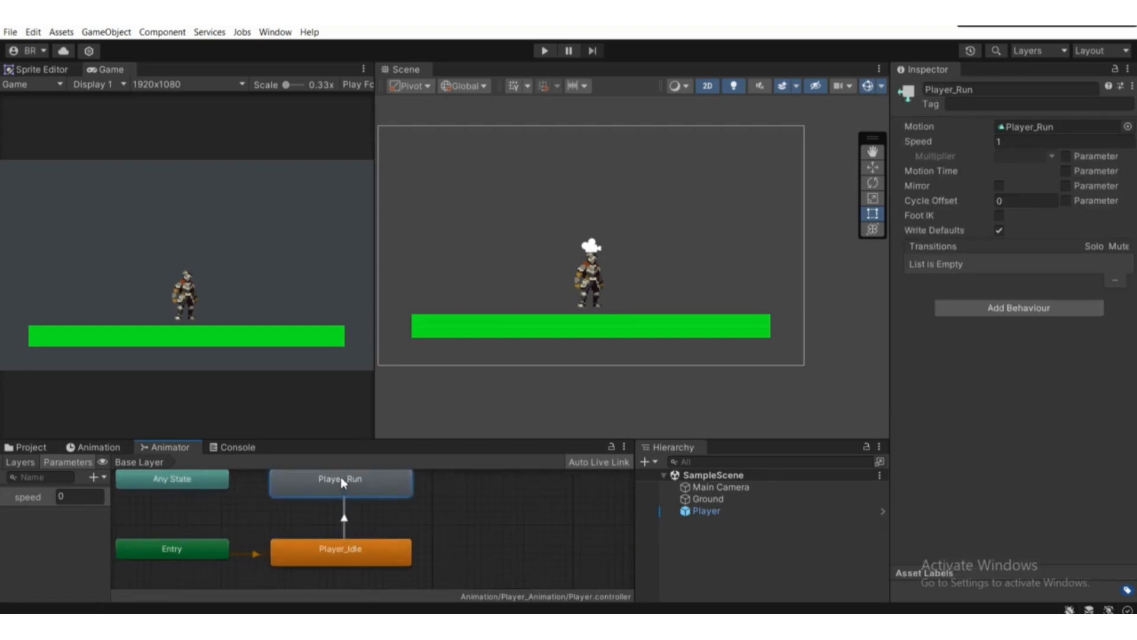
scroll(339, 515, down, 2)
click(339, 512)
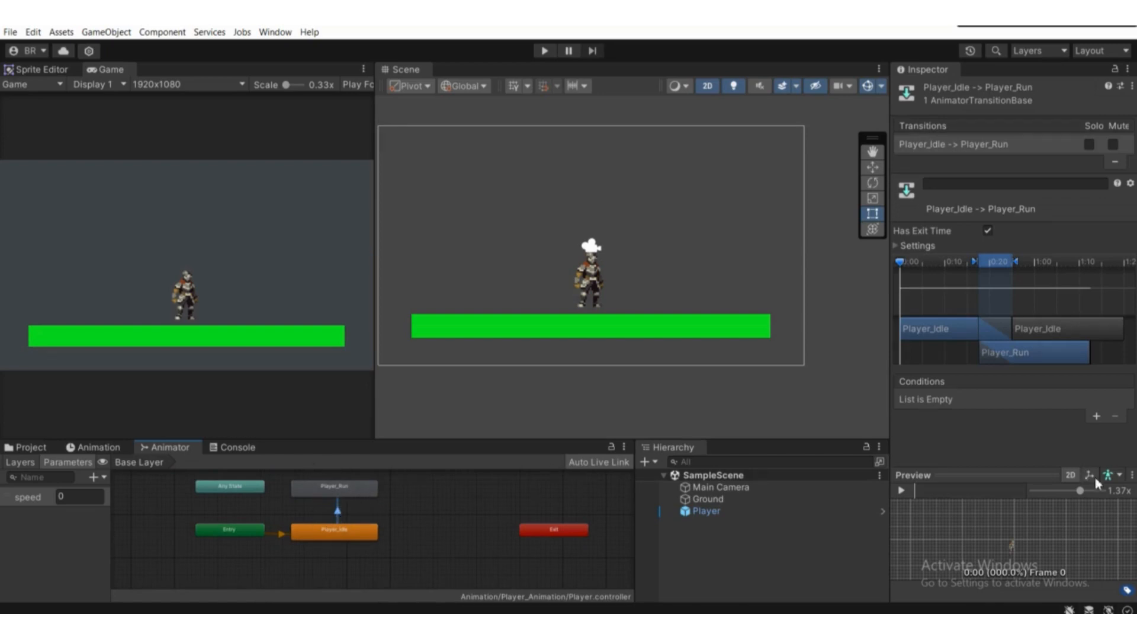
click(1098, 416)
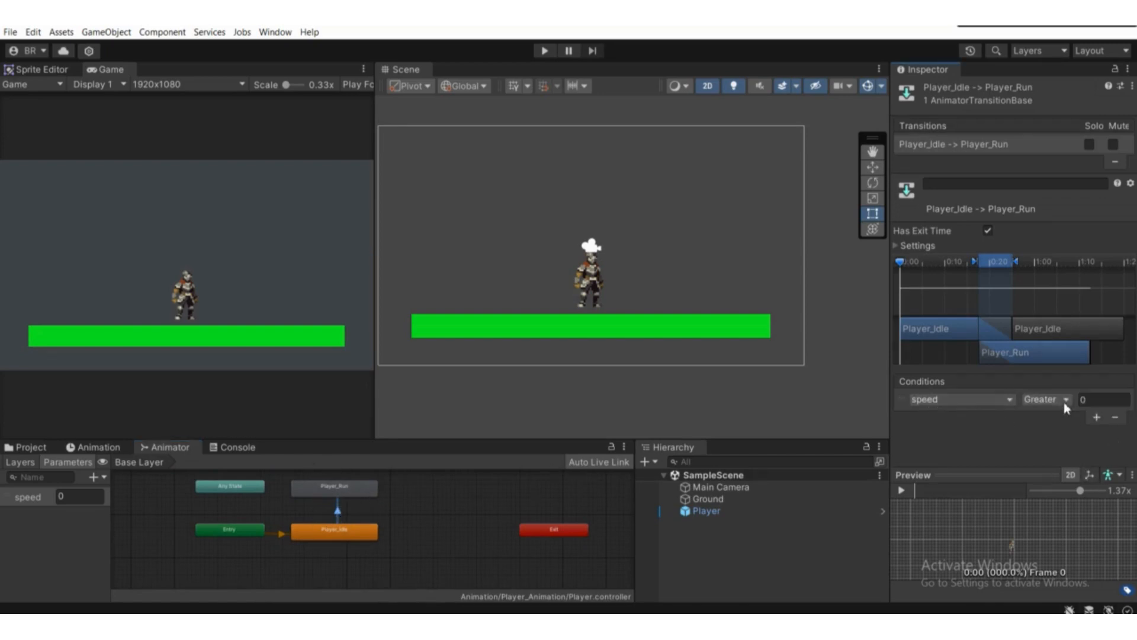
click(1105, 402)
drag(1092, 399, 1073, 405)
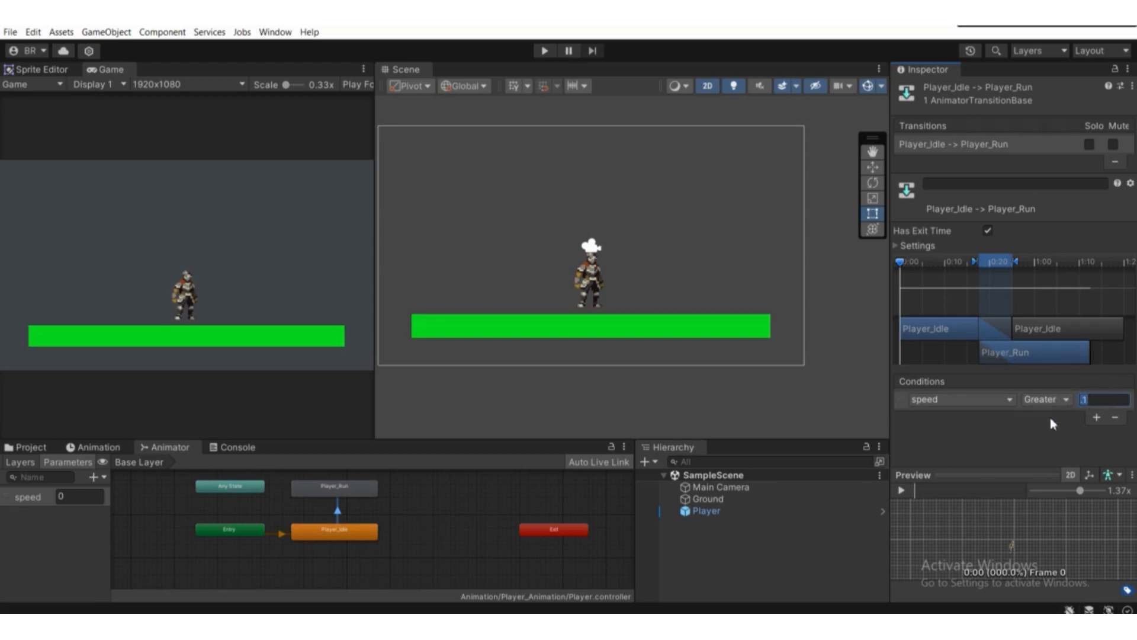
click(1096, 403)
Disable Has Exit Time on the idle-to-run transition and set its Transition Duration to 0
click(910, 246)
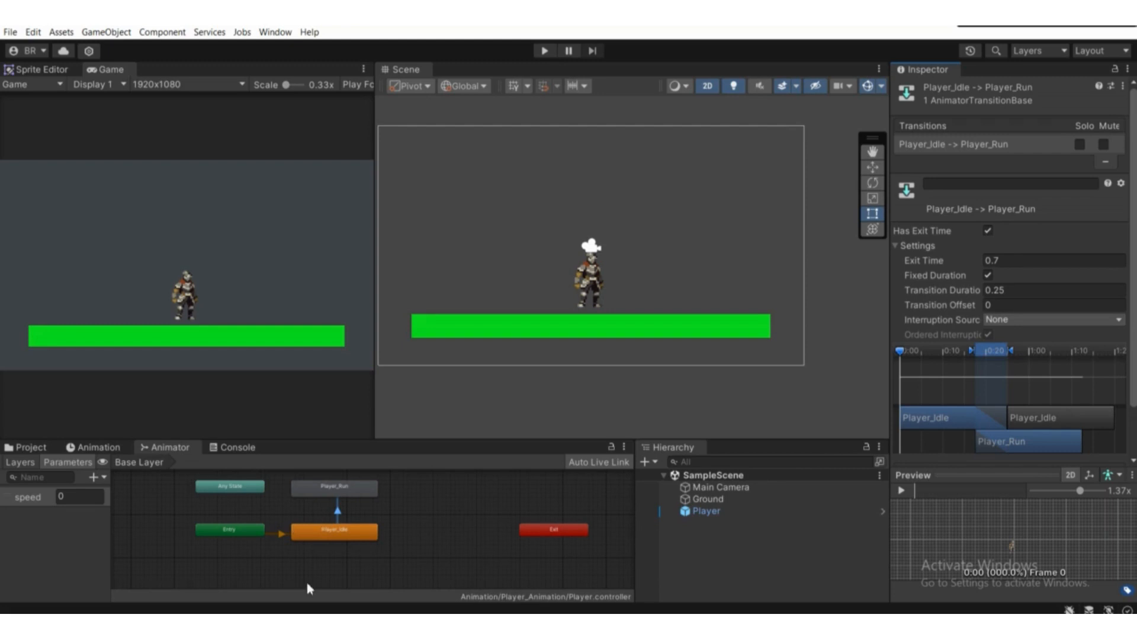
click(987, 231)
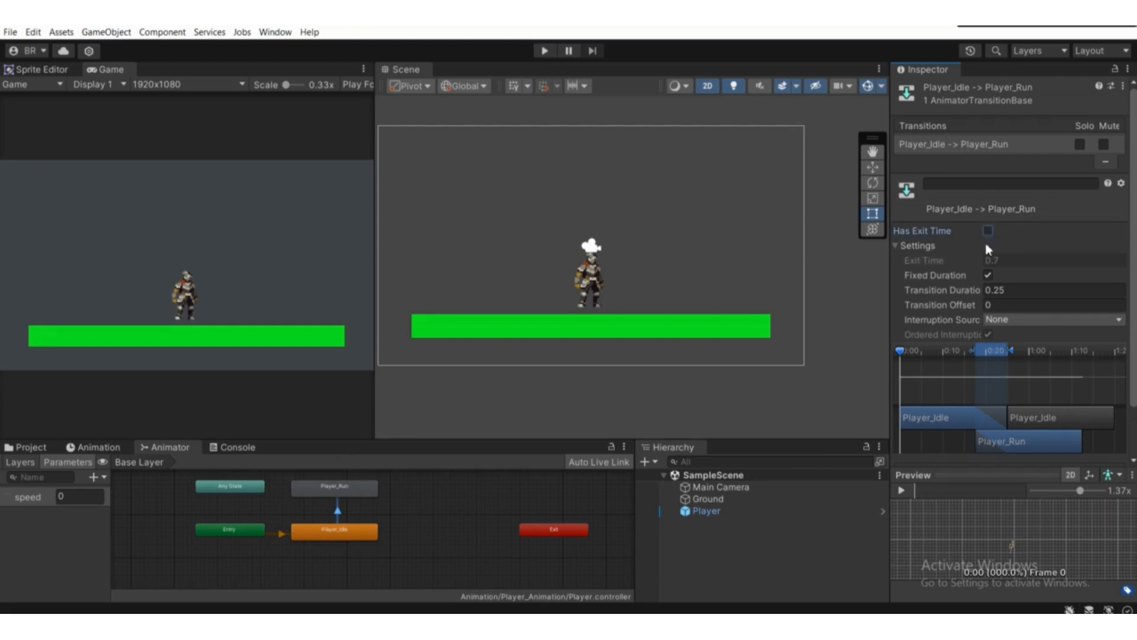
click(999, 290)
text(0)
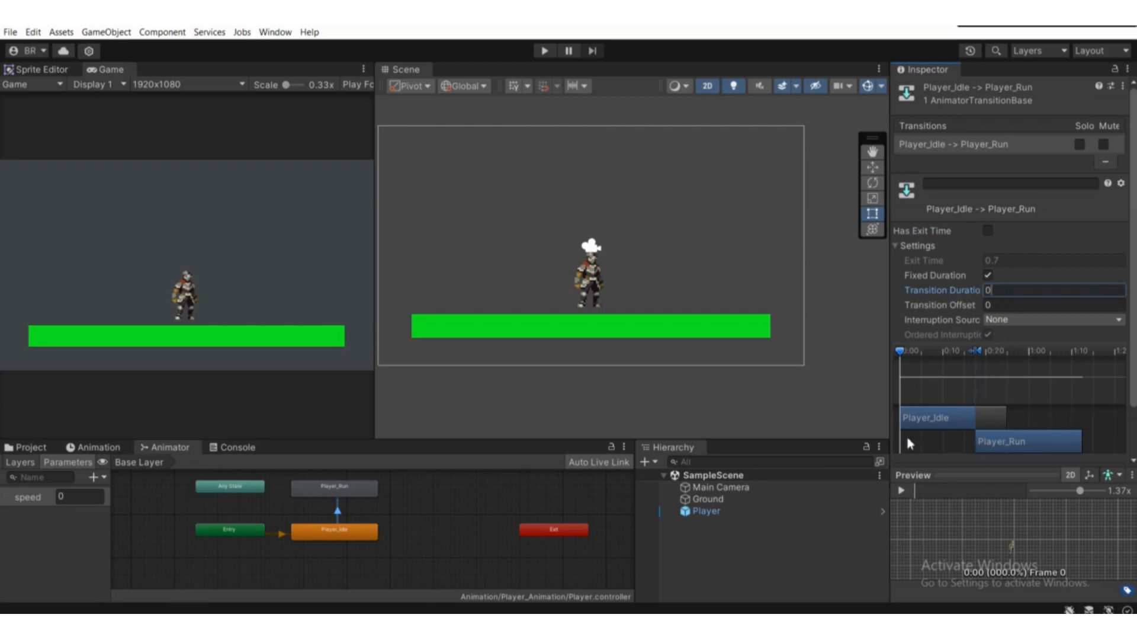
scroll(905, 432, down, 3)
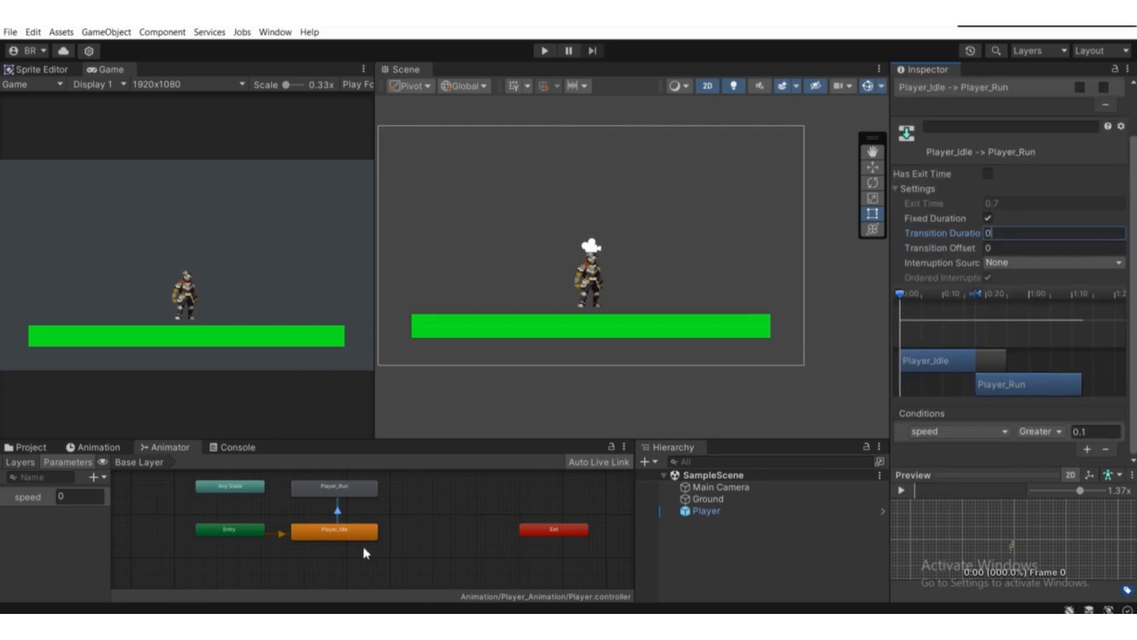
Move the Player_Idle state slightly lower in the graph and review its transition to Player_Run
drag(354, 534, 354, 543)
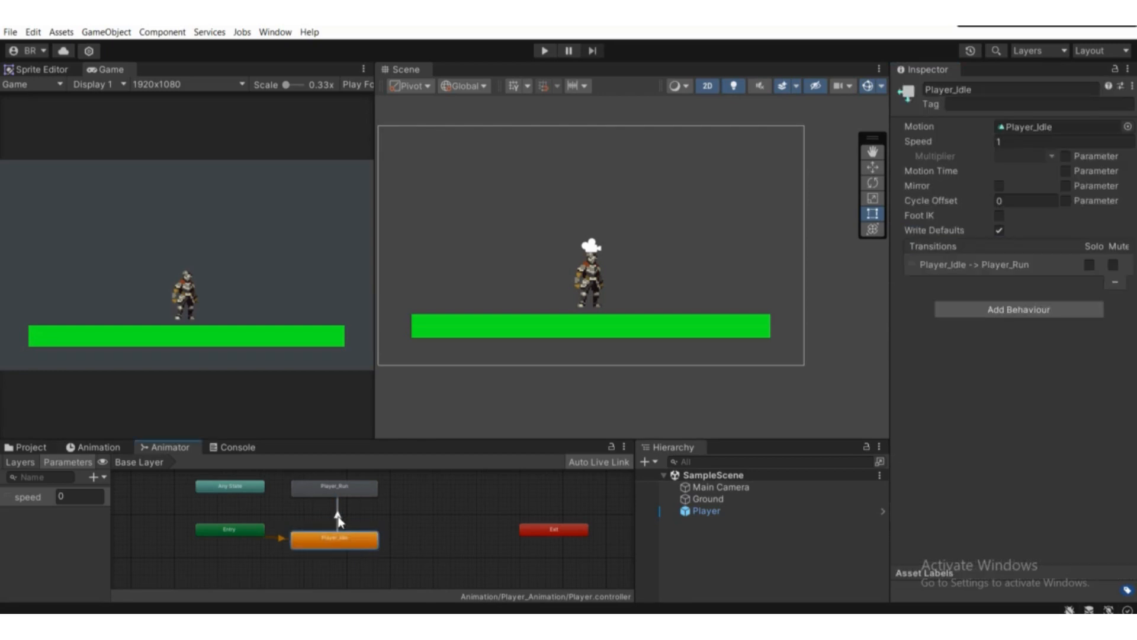
click(337, 517)
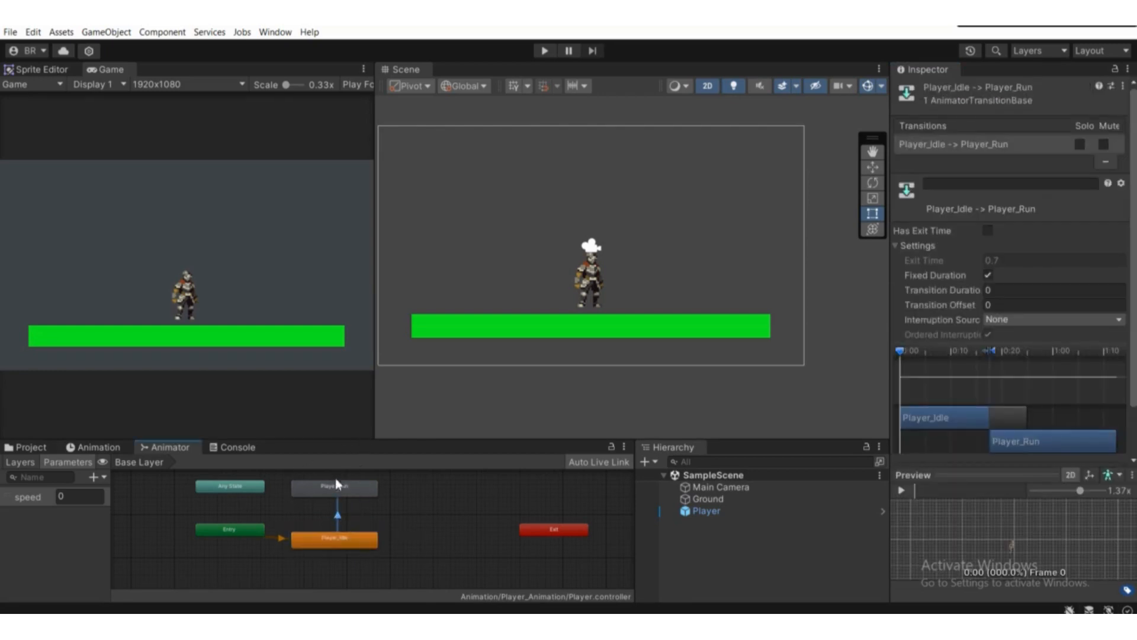
scroll(1036, 461, down, 3)
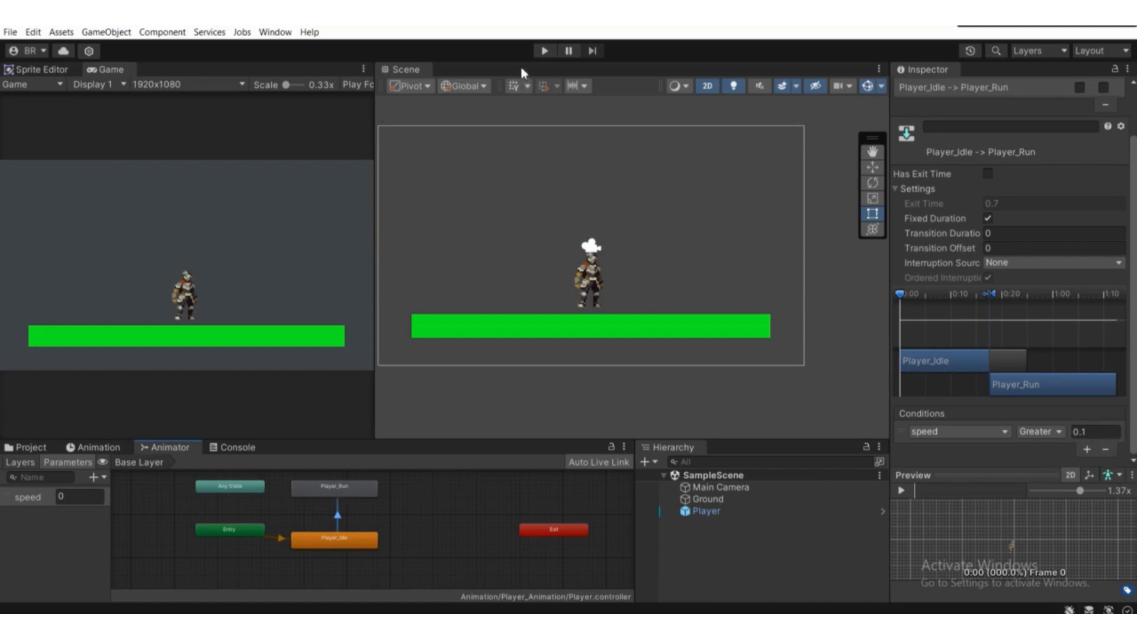
Run the game and set the speed parameter to 1 to test the idle-to-run transition
click(547, 51)
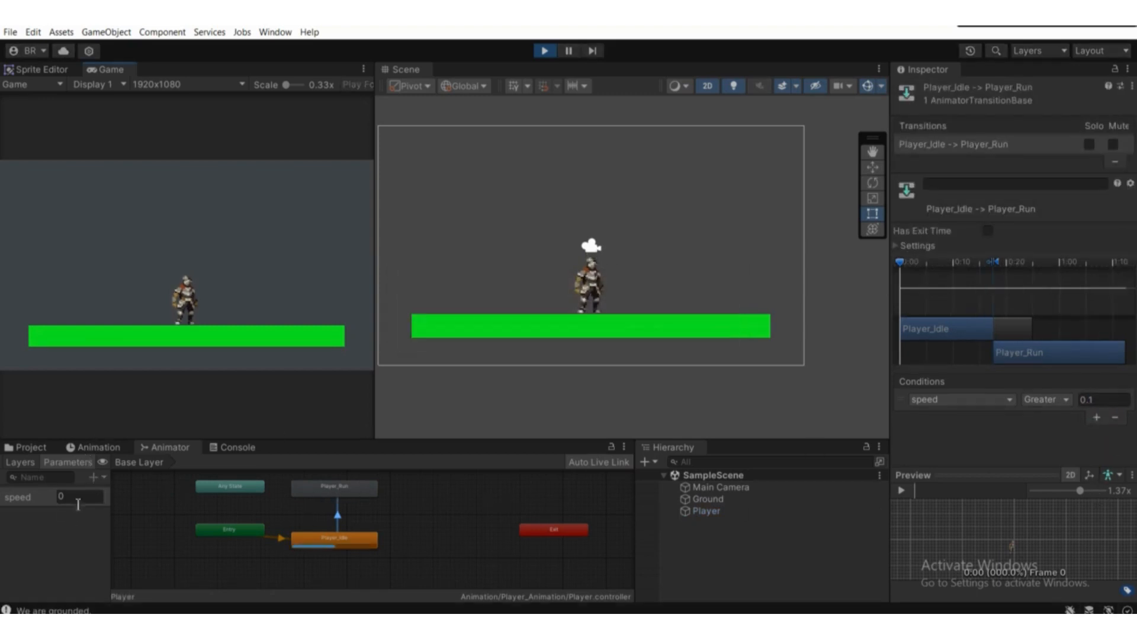
click(77, 502)
text(1)
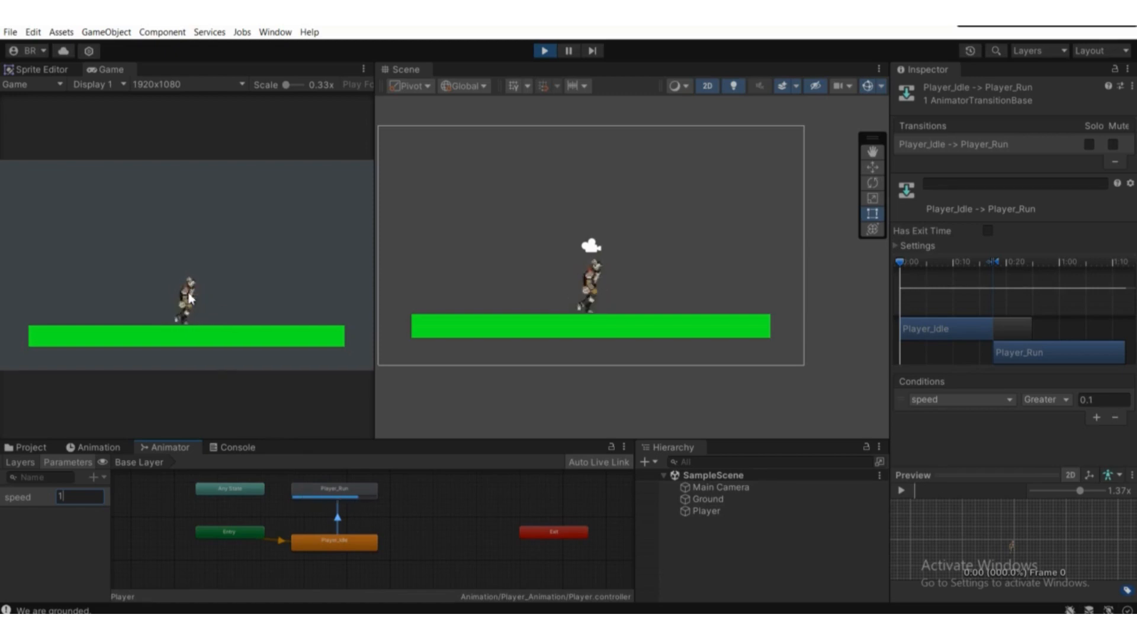
scroll(330, 504, up, 2)
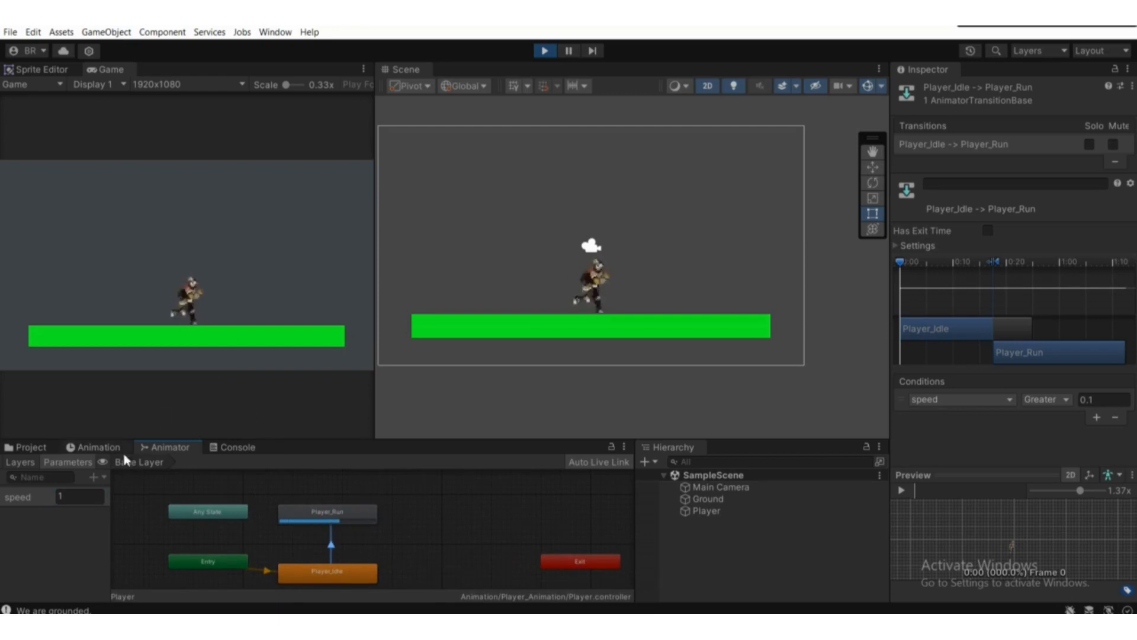
Set the speed parameter to 0 to check whether the player returns to idle, and stop the game
click(80, 497)
text(0)
click(1093, 400)
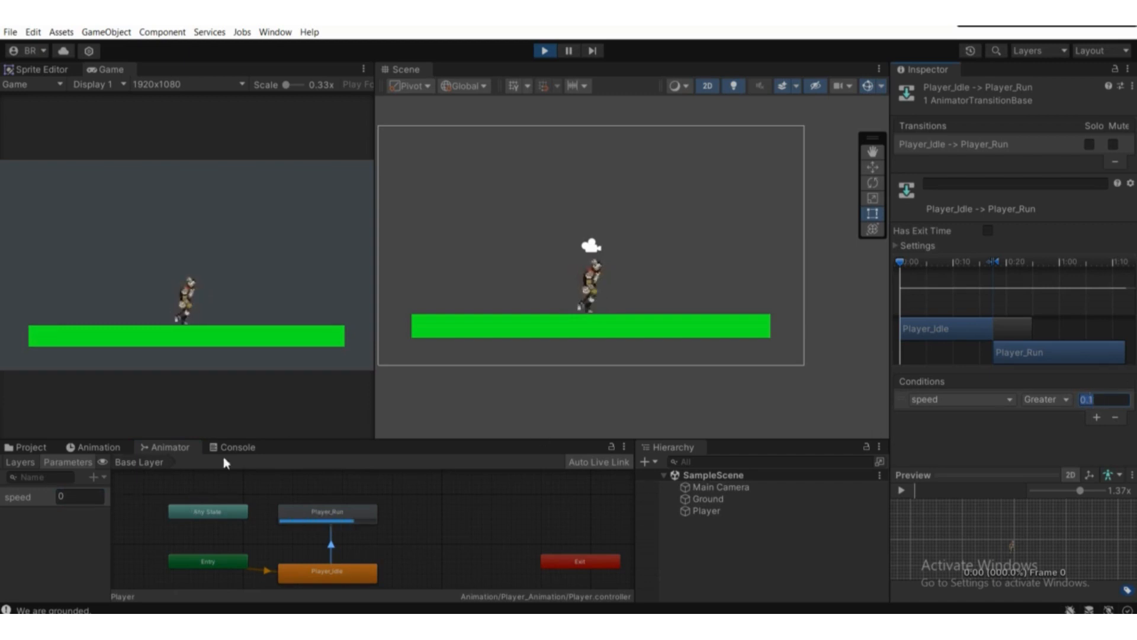
click(544, 51)
scroll(343, 537, down, 2)
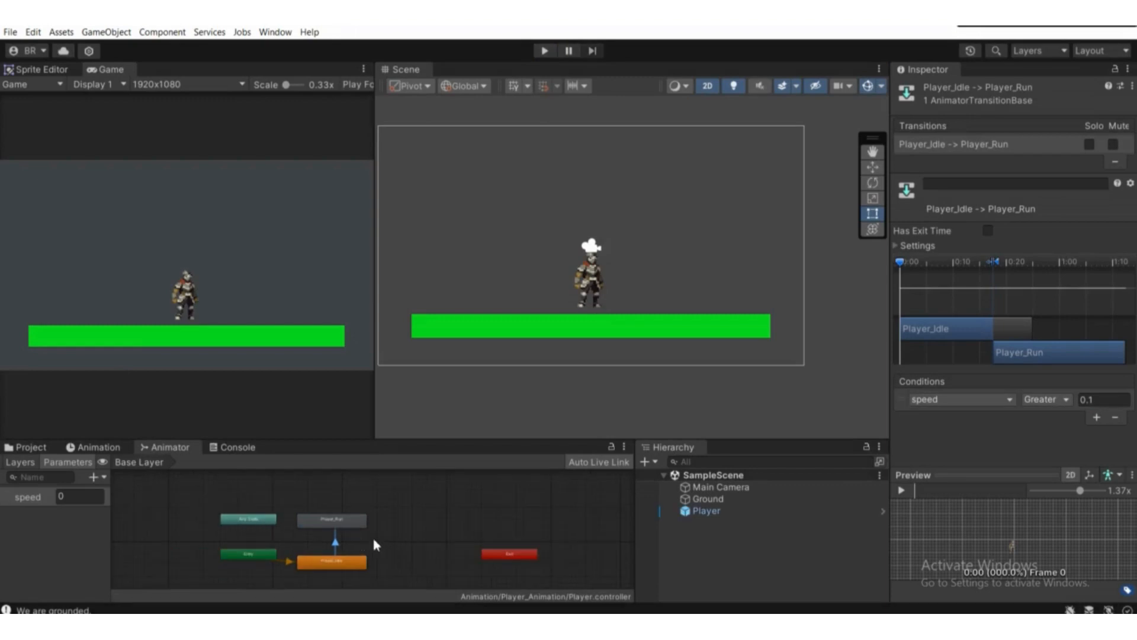
Create a transition from the Player_Run state back to Player_Idle in the Animator graph
scroll(374, 544, up, 3)
right_click(301, 479)
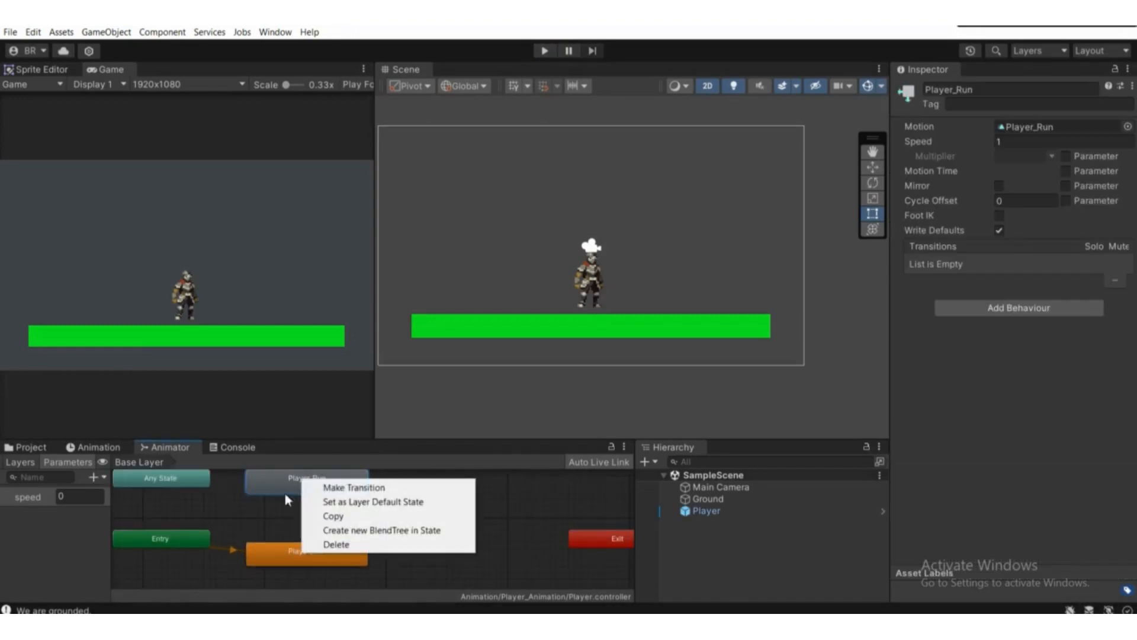
click(327, 488)
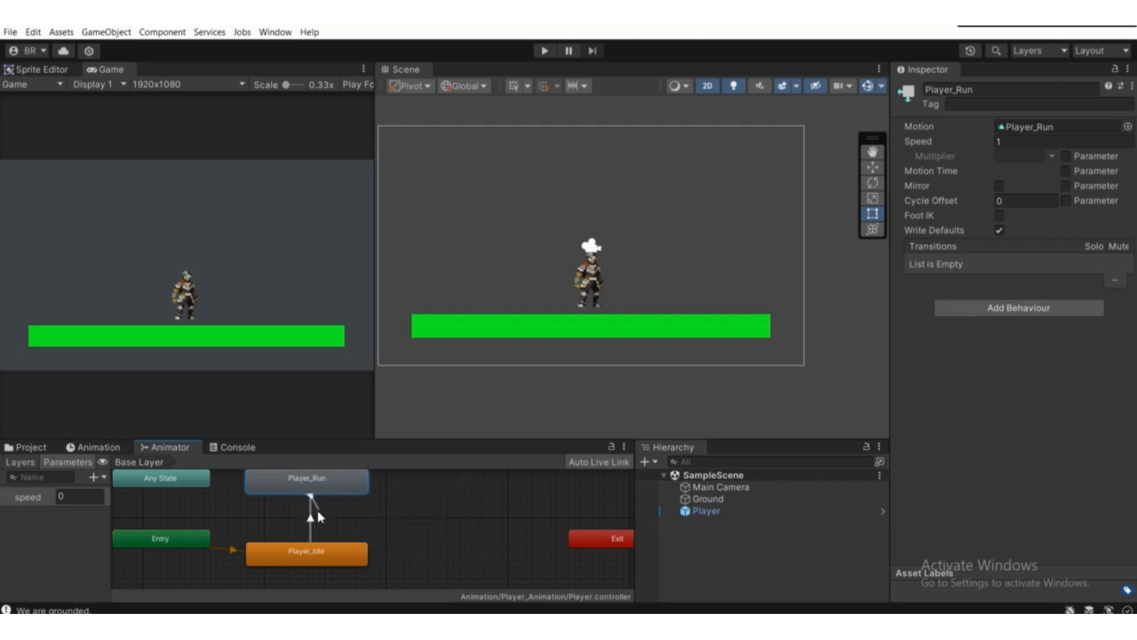
click(301, 553)
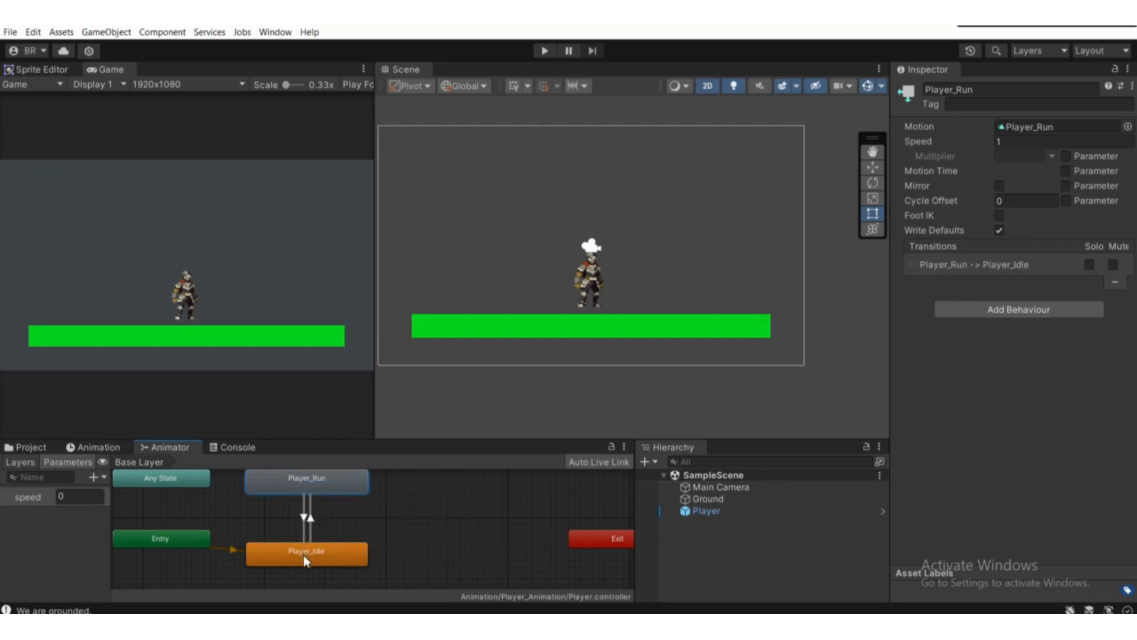
Disable Has Exit Time on the run-to-idle transition and set its Transition Duration to 0
click(307, 521)
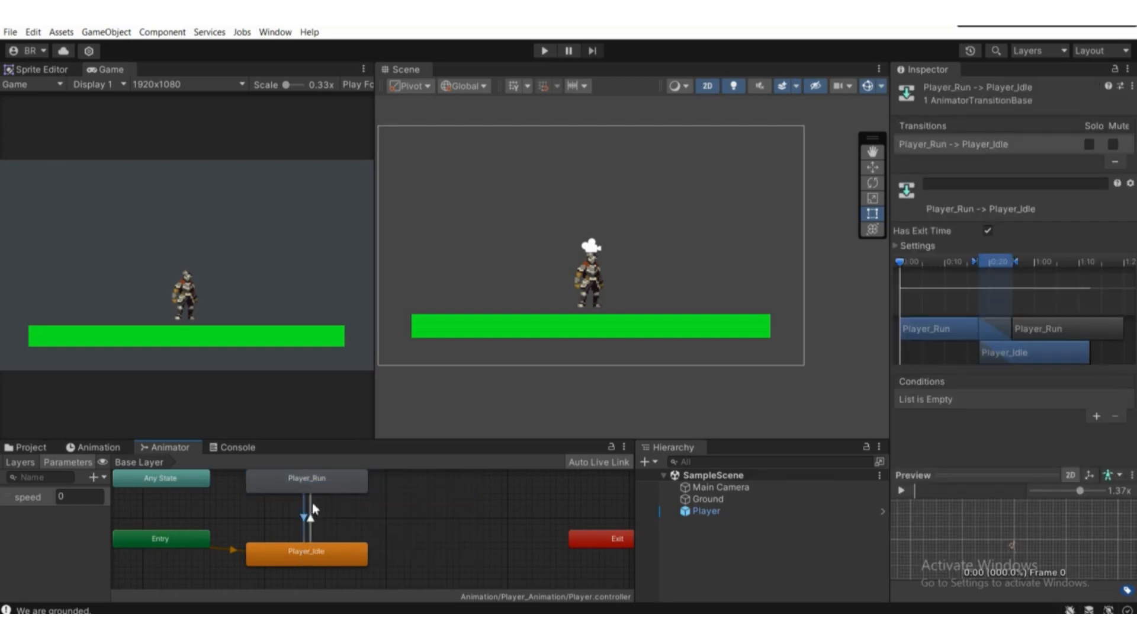
scroll(312, 502, up, 1)
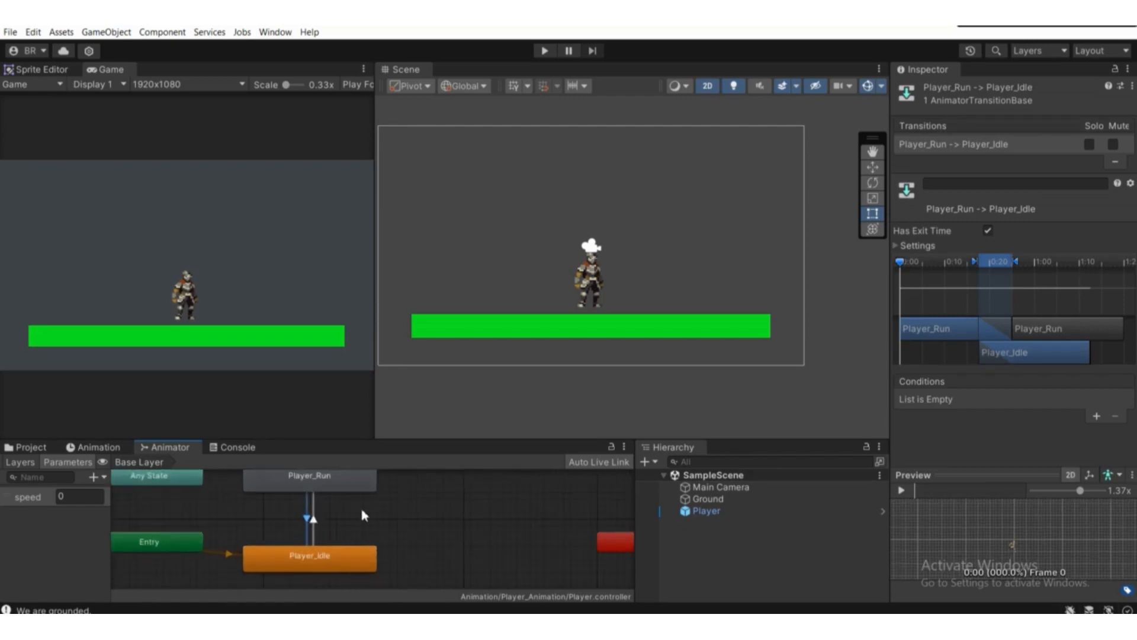
scroll(362, 513, down, 2)
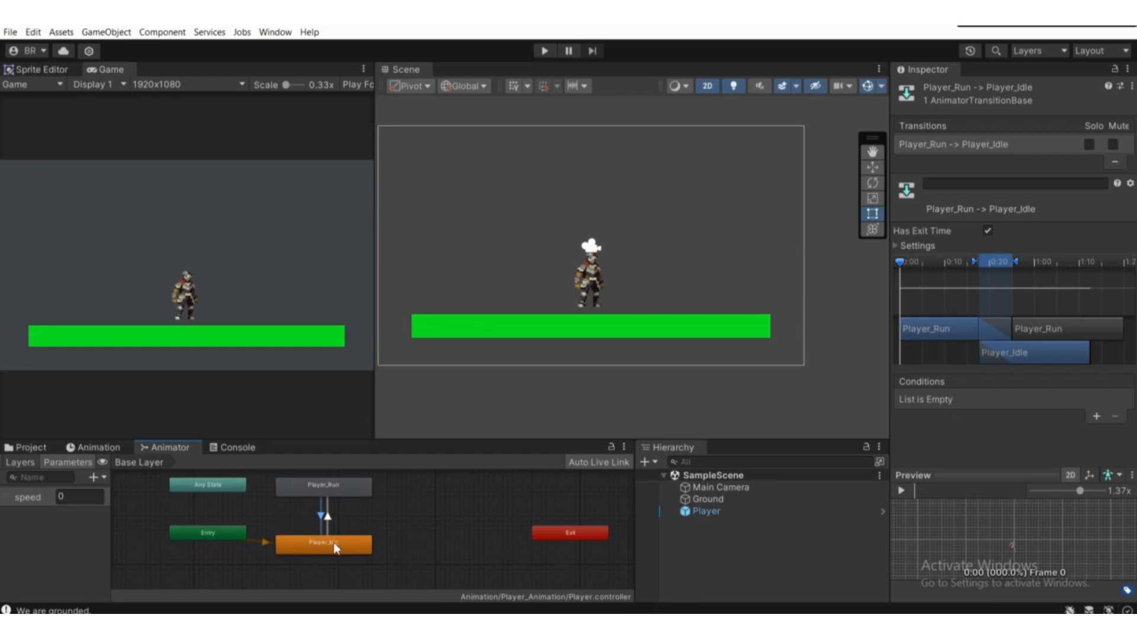
click(916, 247)
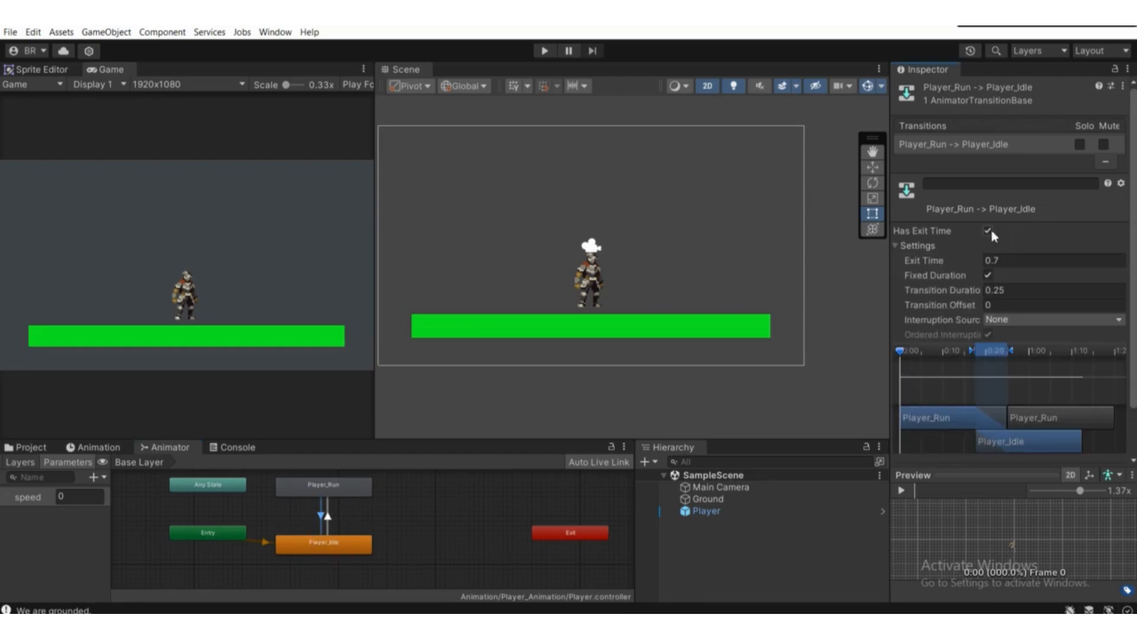
click(988, 231)
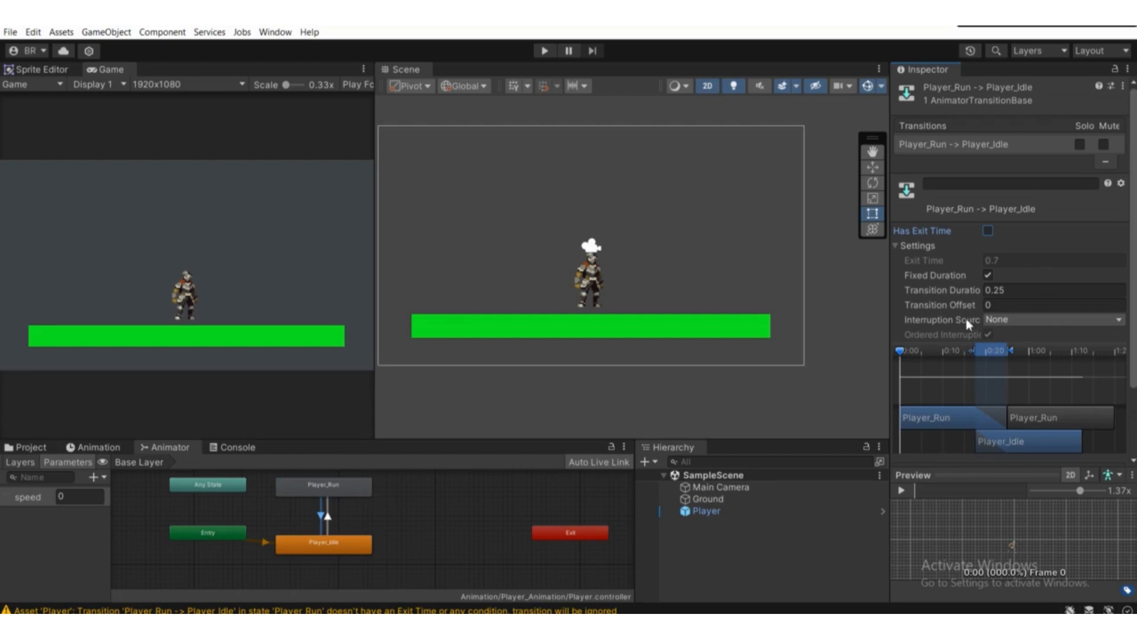
click(992, 290)
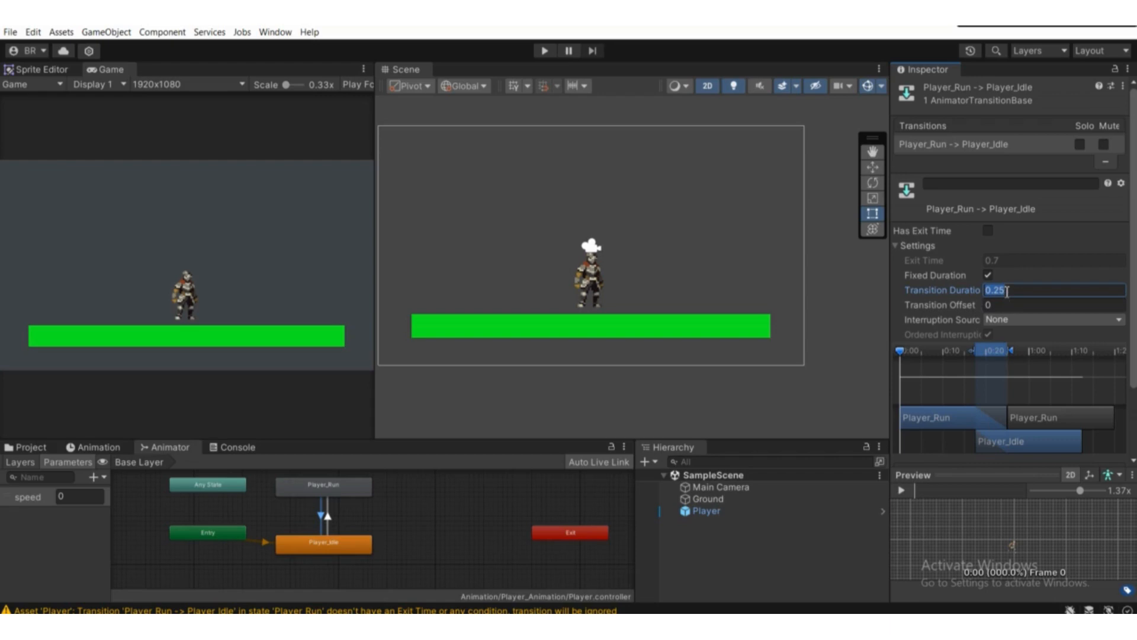
text(0)
Add a condition to the run-to-idle transition requiring speed to be Less than 0.1
scroll(1092, 387, down, 3)
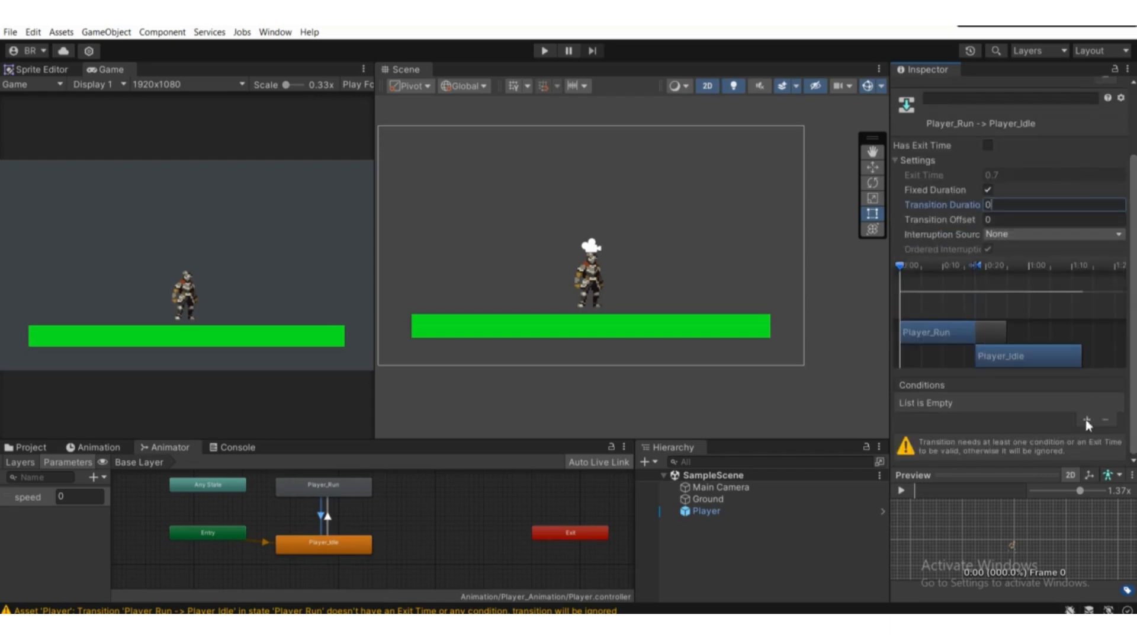
click(1087, 421)
click(1028, 431)
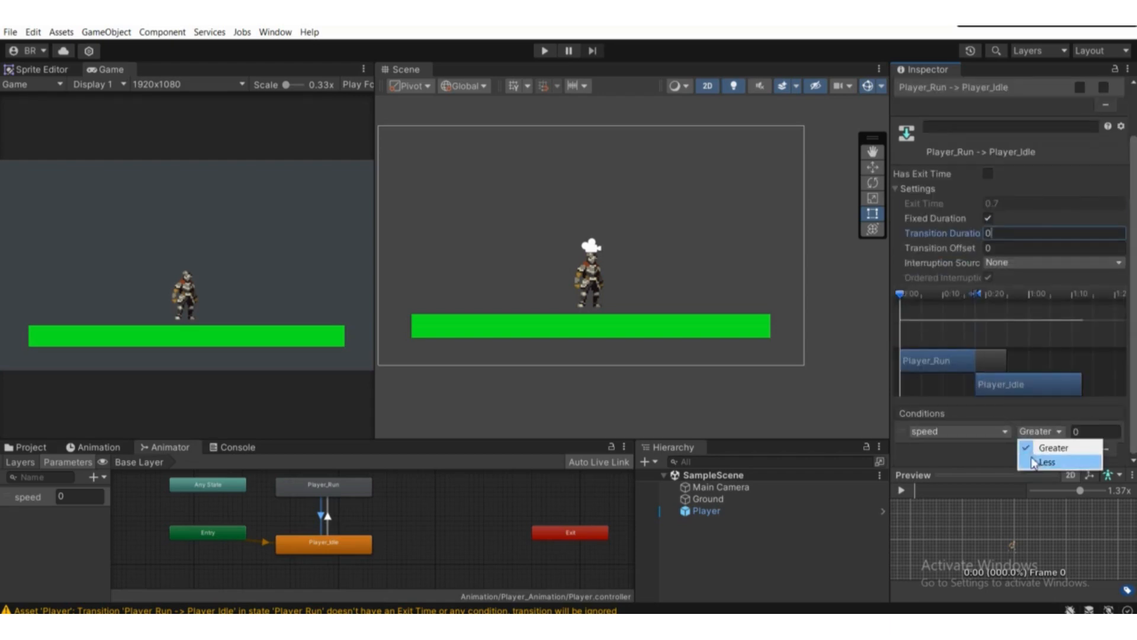
click(1046, 462)
click(1086, 426)
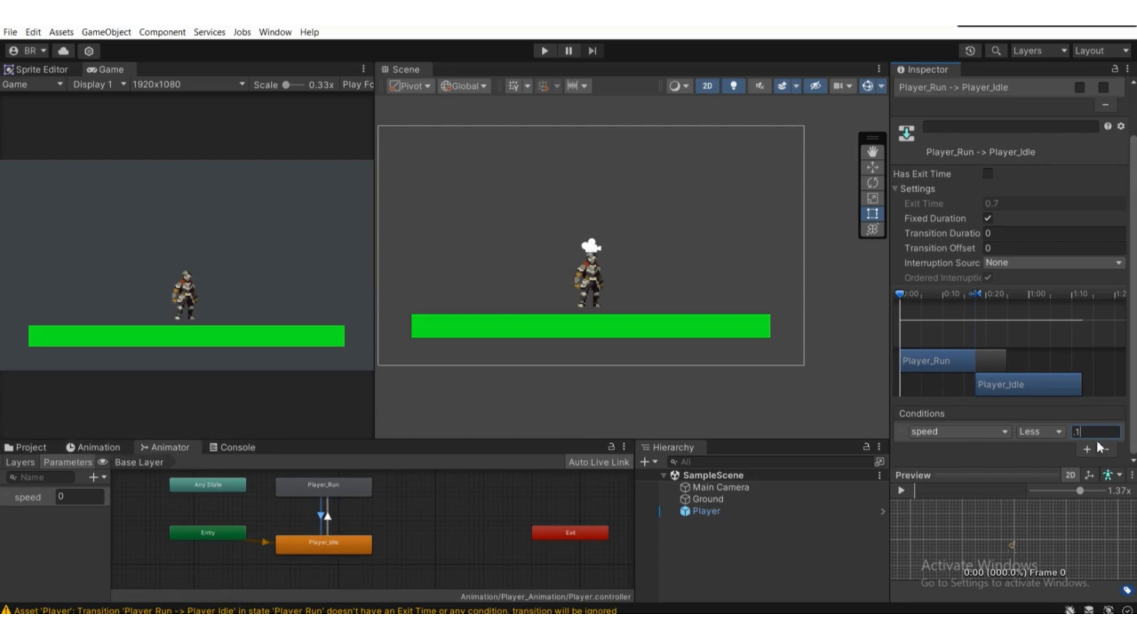
Clear the Console messages and return to the Animator graph
click(238, 447)
click(13, 462)
click(172, 447)
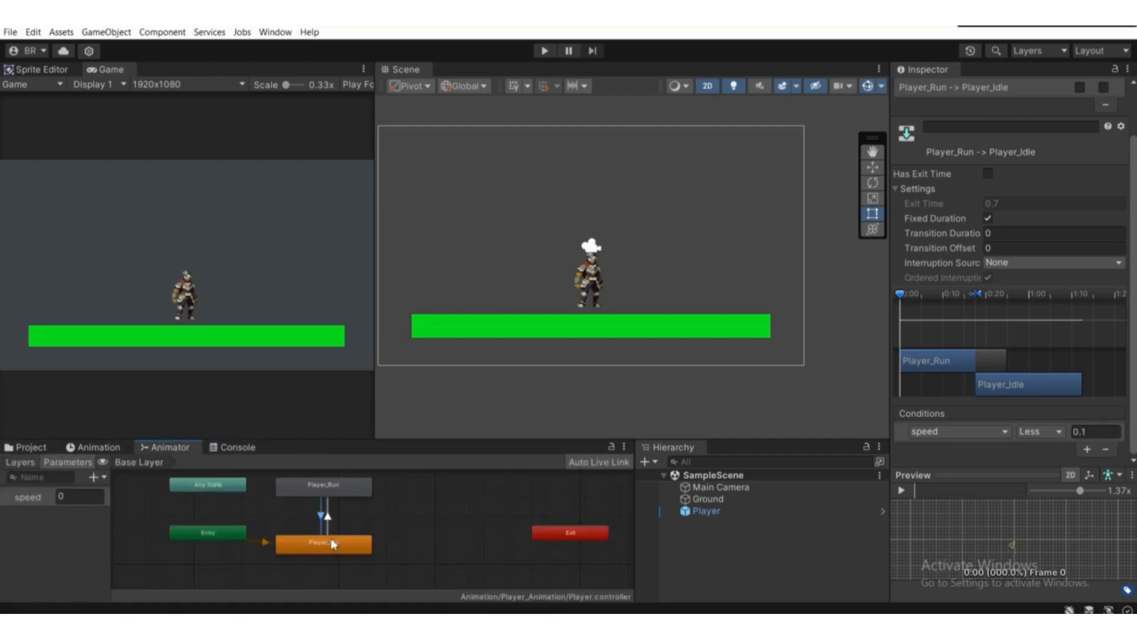
Run the game with the Player object selected and watch its active state in the Animator graph
scroll(610, 533, down, 3)
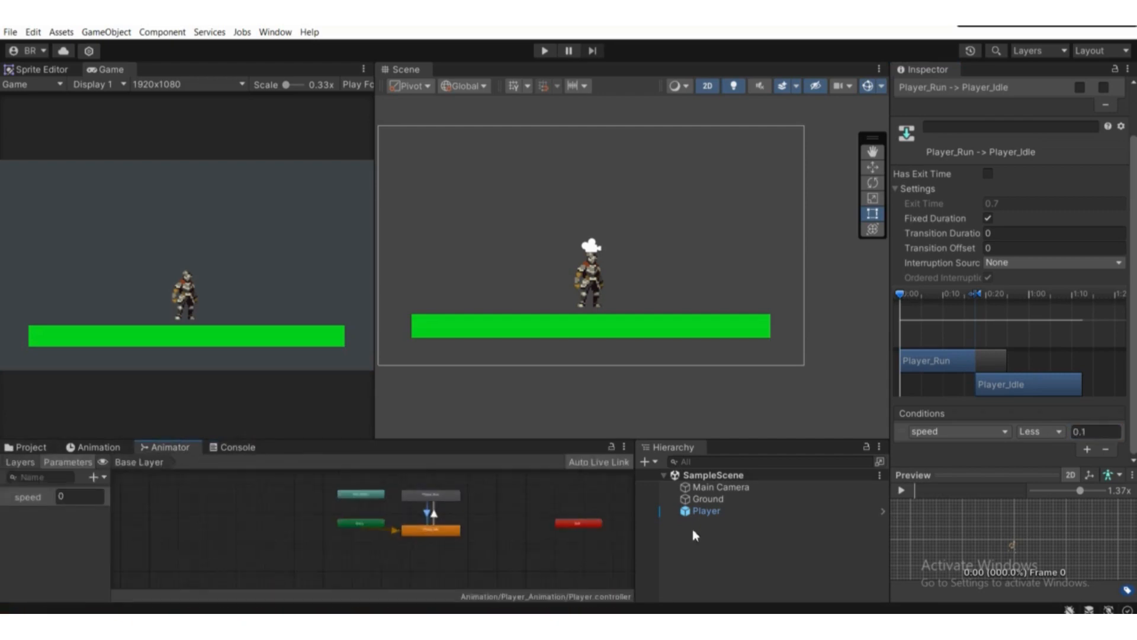
scroll(420, 500, up, 5)
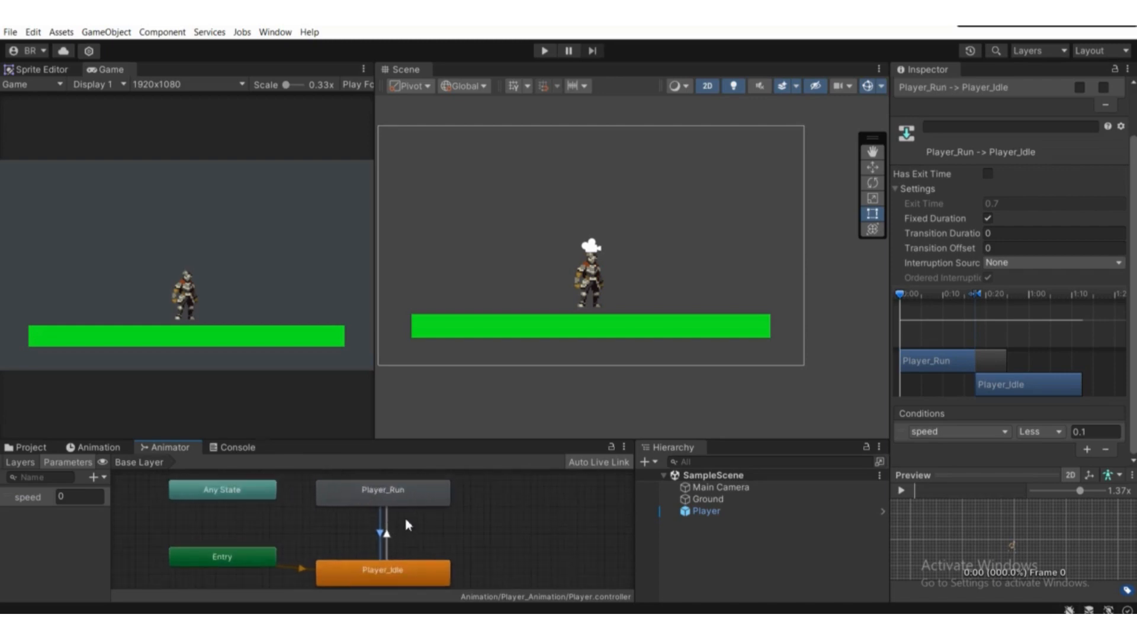
click(719, 515)
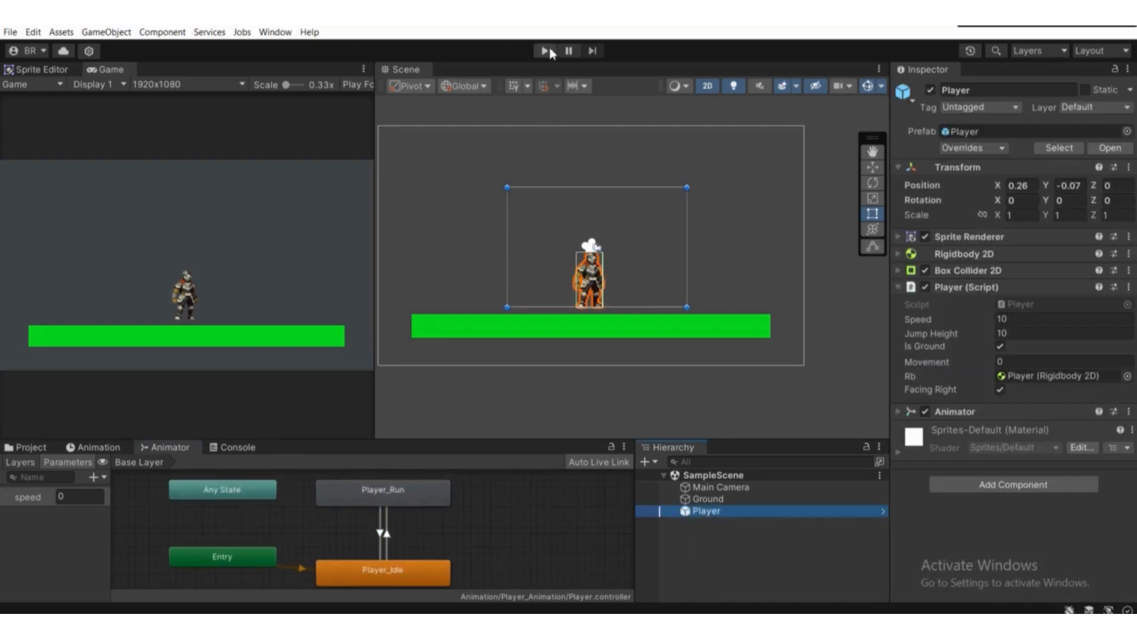
click(544, 51)
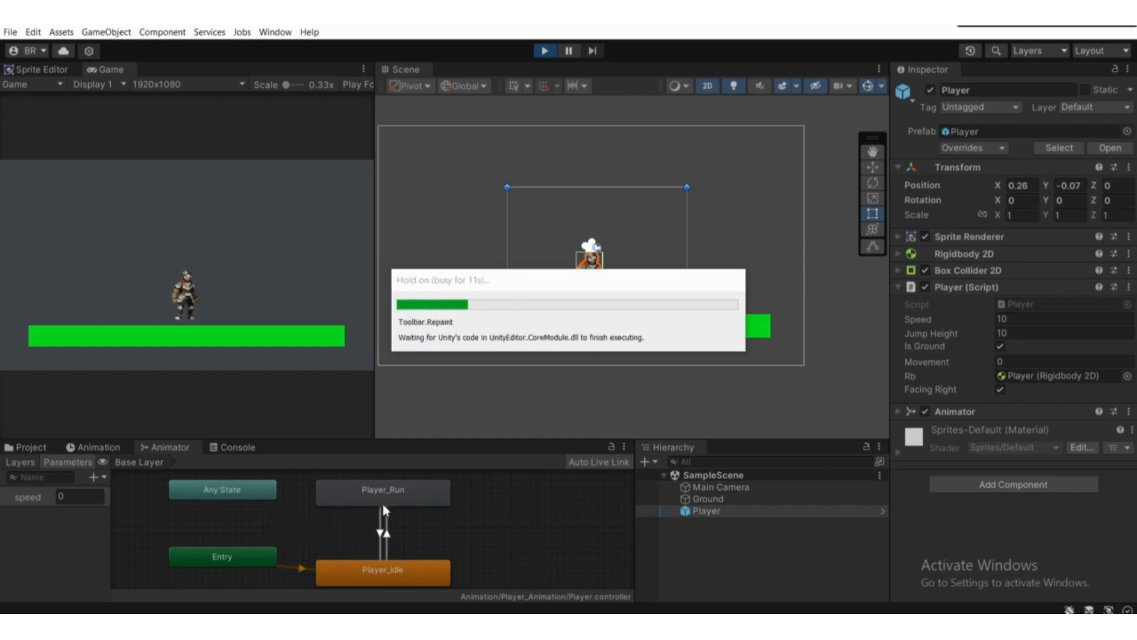
middle_drag(393, 561, 360, 530)
scroll(387, 521, down, 1)
scroll(359, 526, up, 3)
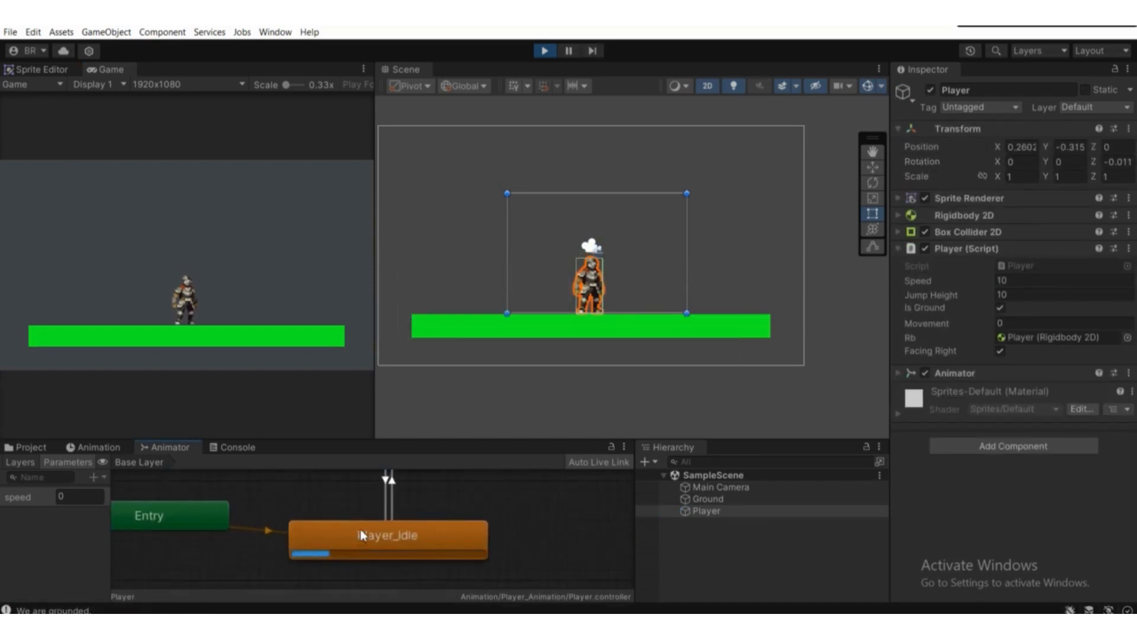
scroll(385, 549, down, 4)
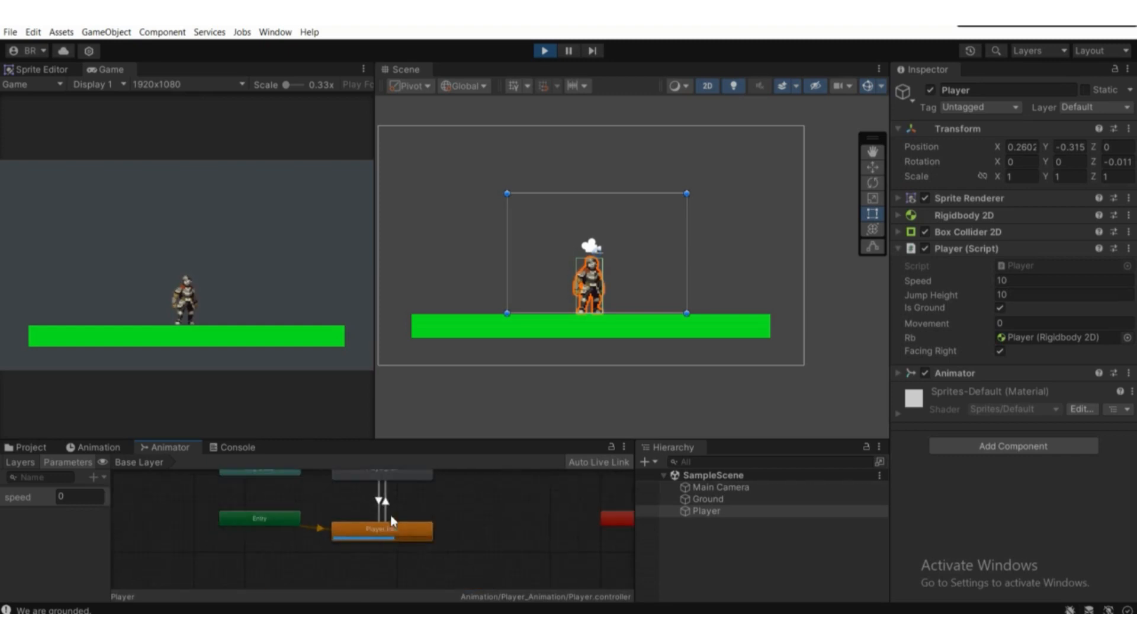
middle_drag(390, 530, 388, 546)
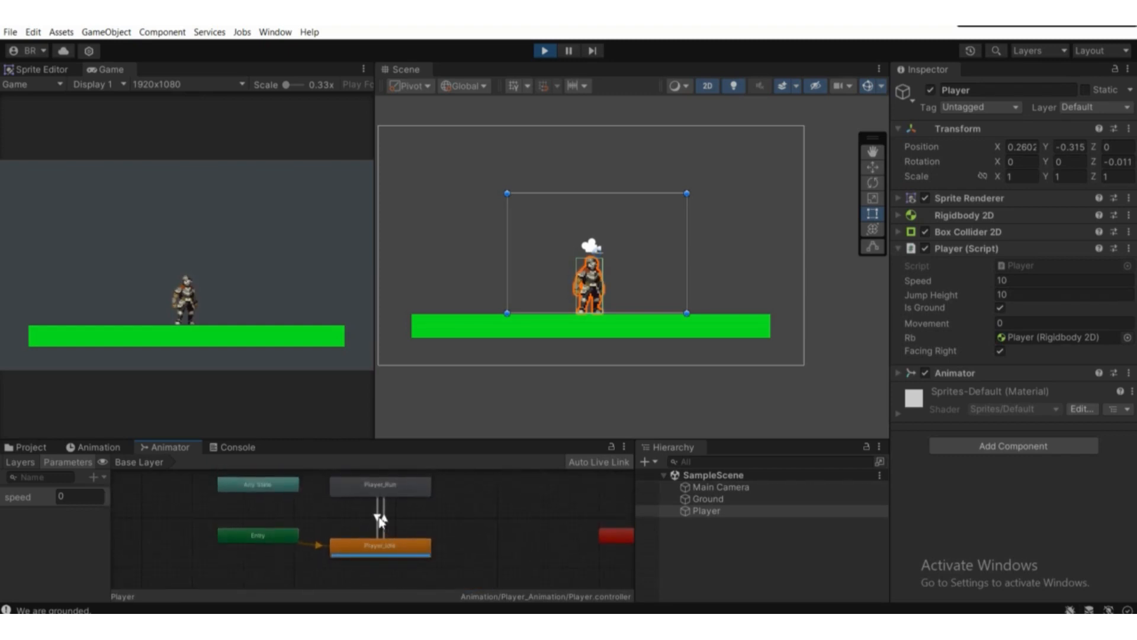
Inspect the run-to-idle transition and set the speed parameter to 1 to test the run animation
click(377, 519)
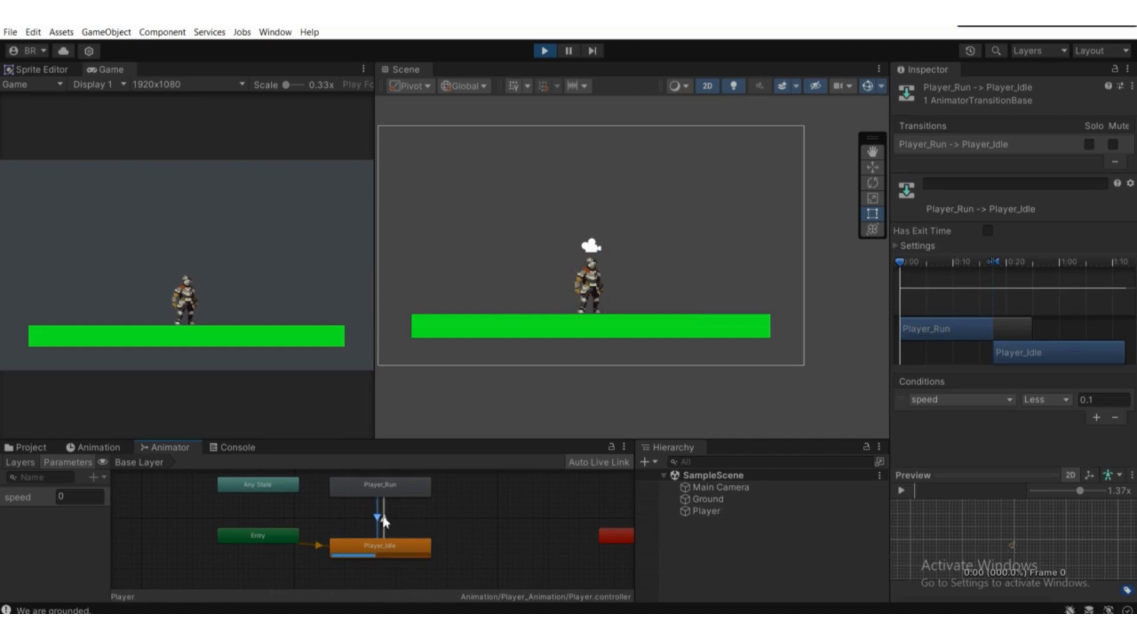
click(67, 499)
text(1)
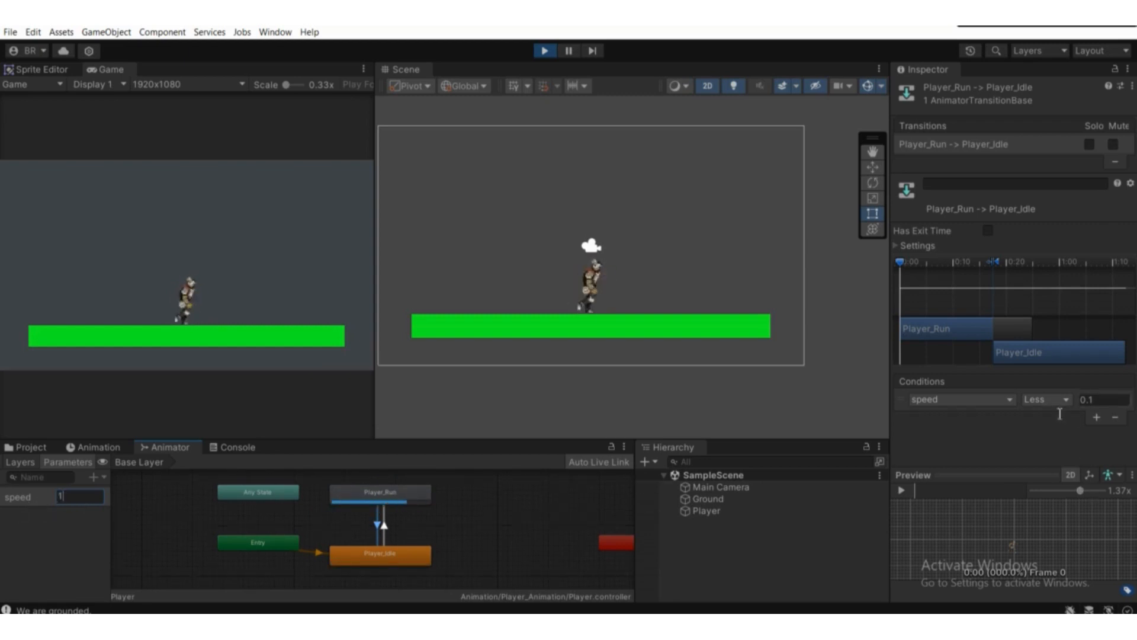
Compare the speed conditions of both transitions, and set the speed parameter to 0 to test the return to idle
click(384, 528)
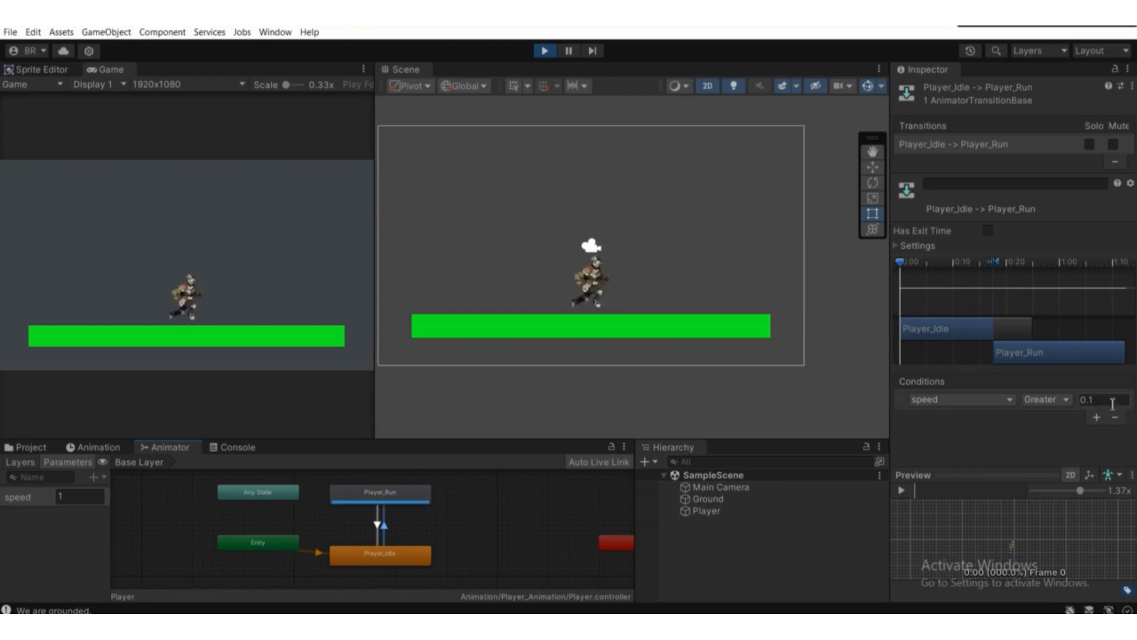
drag(1111, 401, 1079, 405)
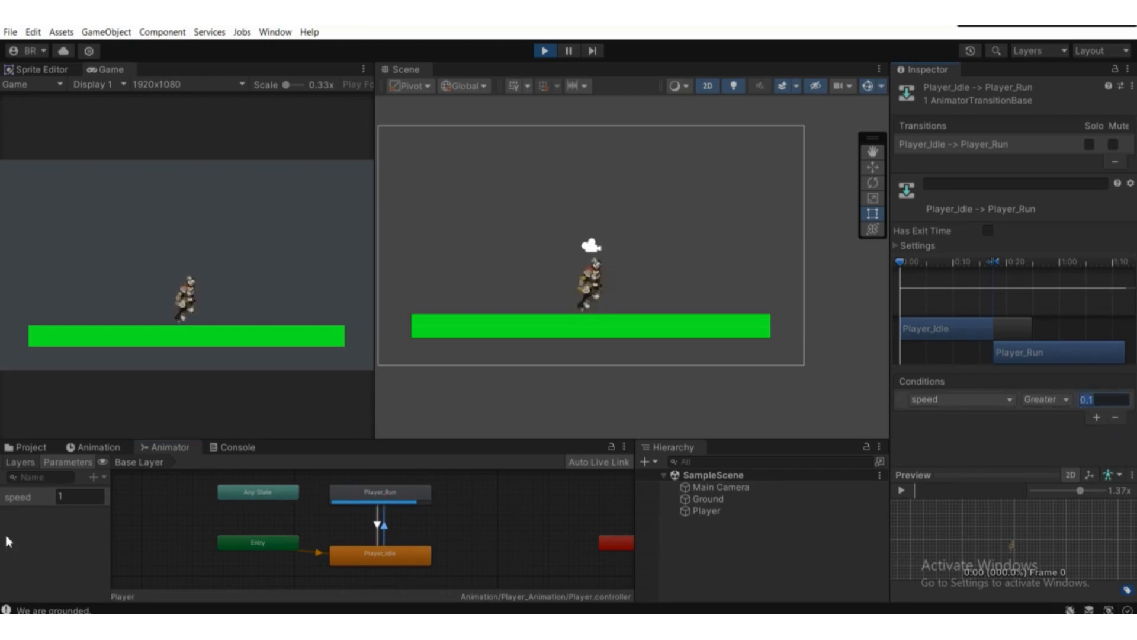
click(82, 498)
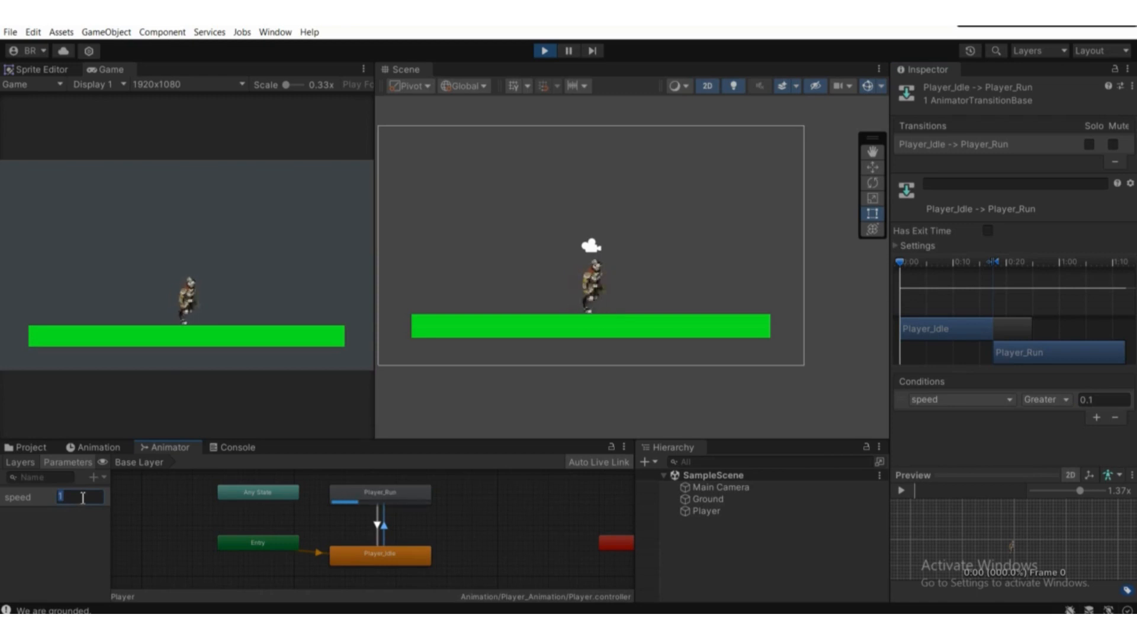
click(377, 526)
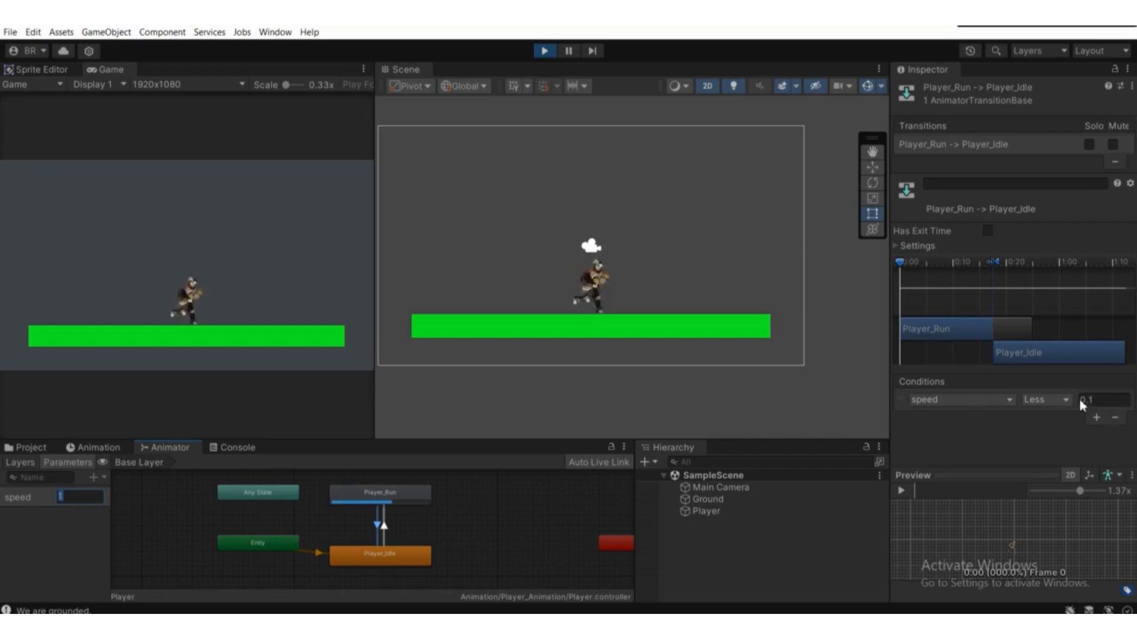
text(0)
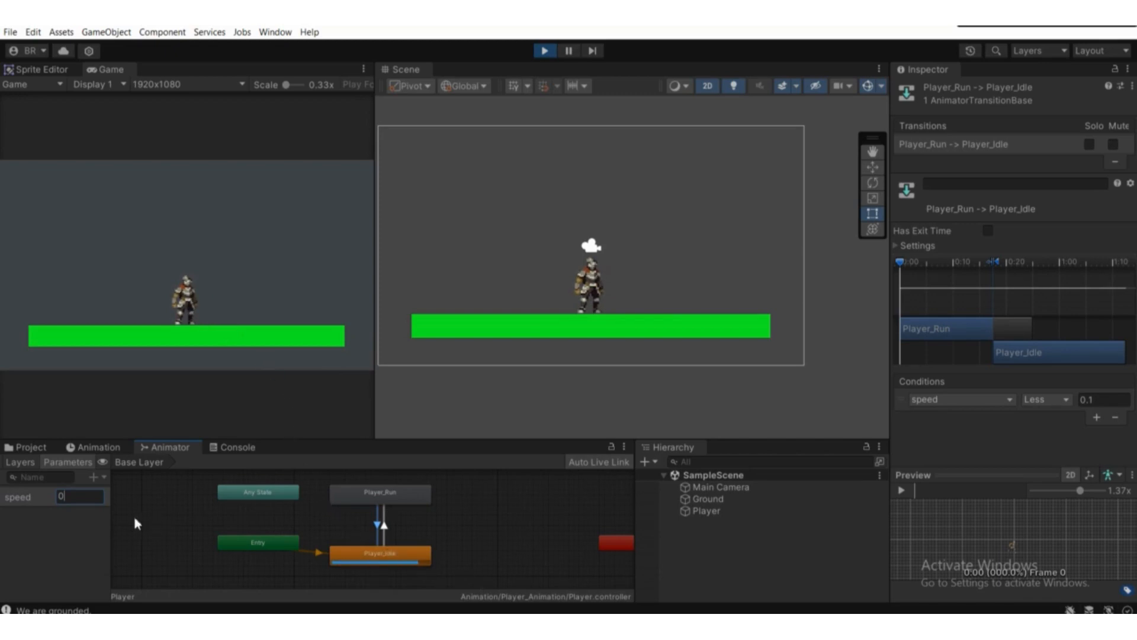
Set the speed parameter back to 1 to retest the run animation, and stop the game
key(BackSpace)
text(1)
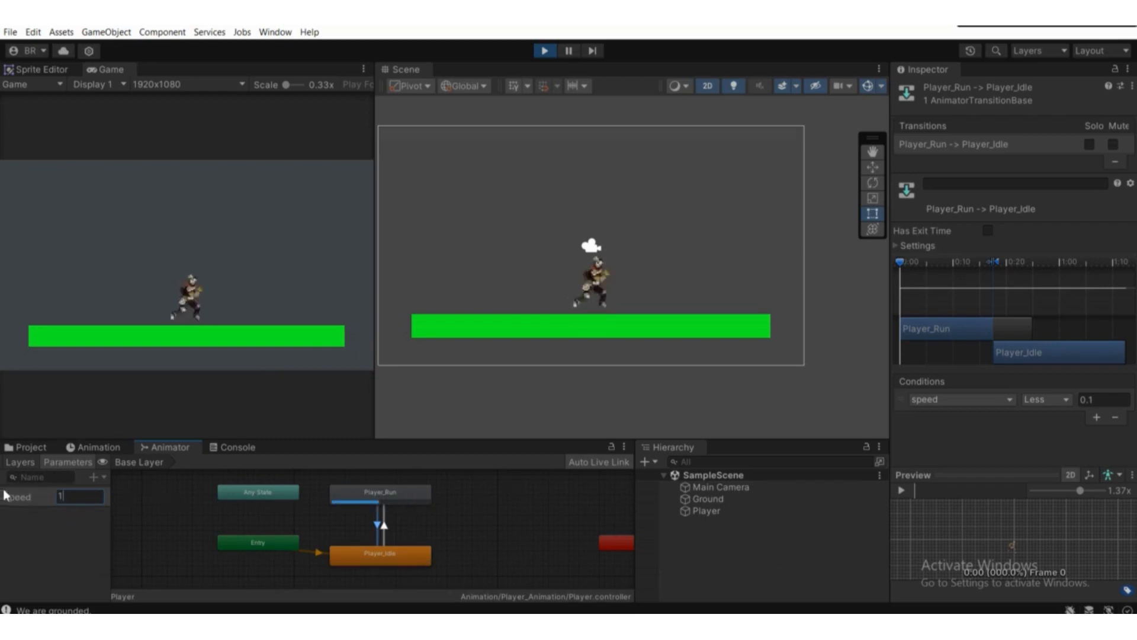
click(698, 510)
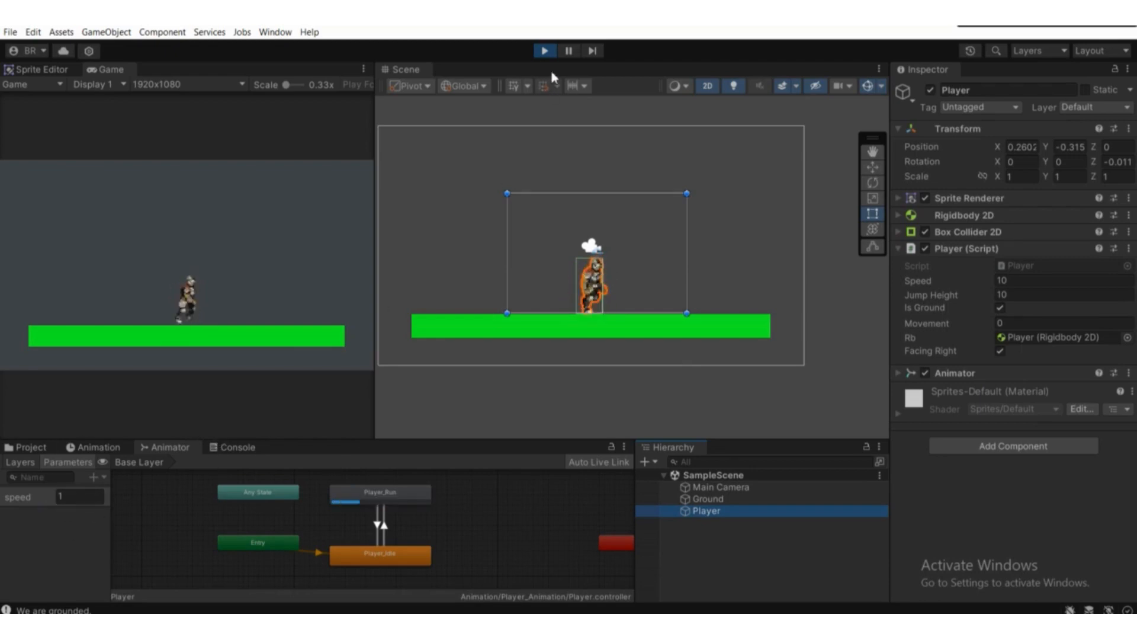
click(545, 51)
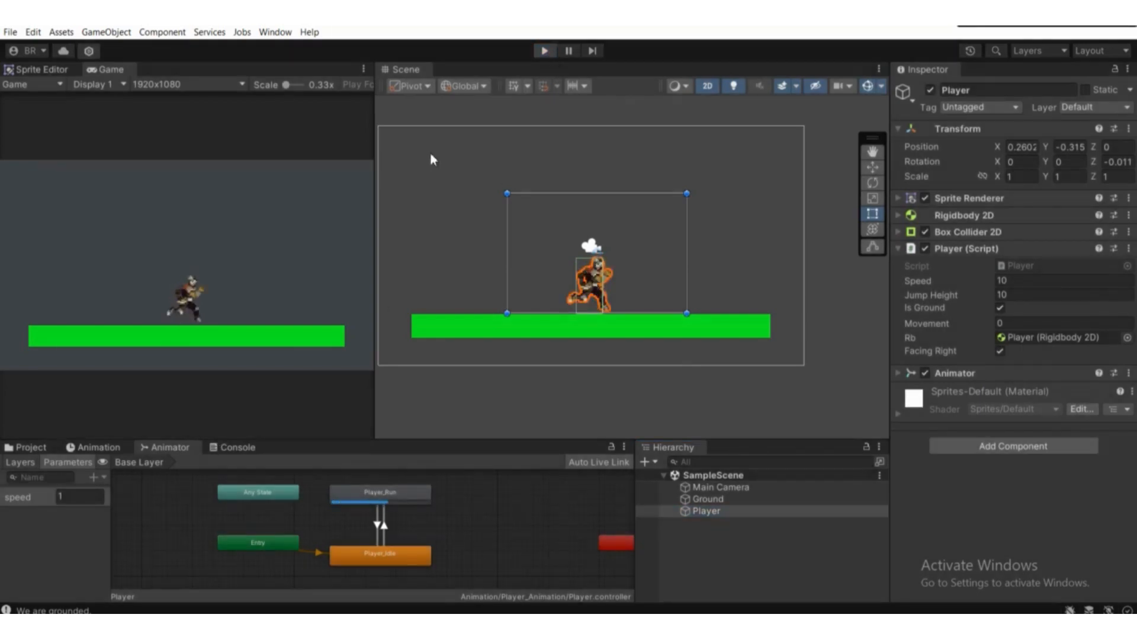
Open the Player object's script, Player.cs, in Visual Studio Code
click(720, 511)
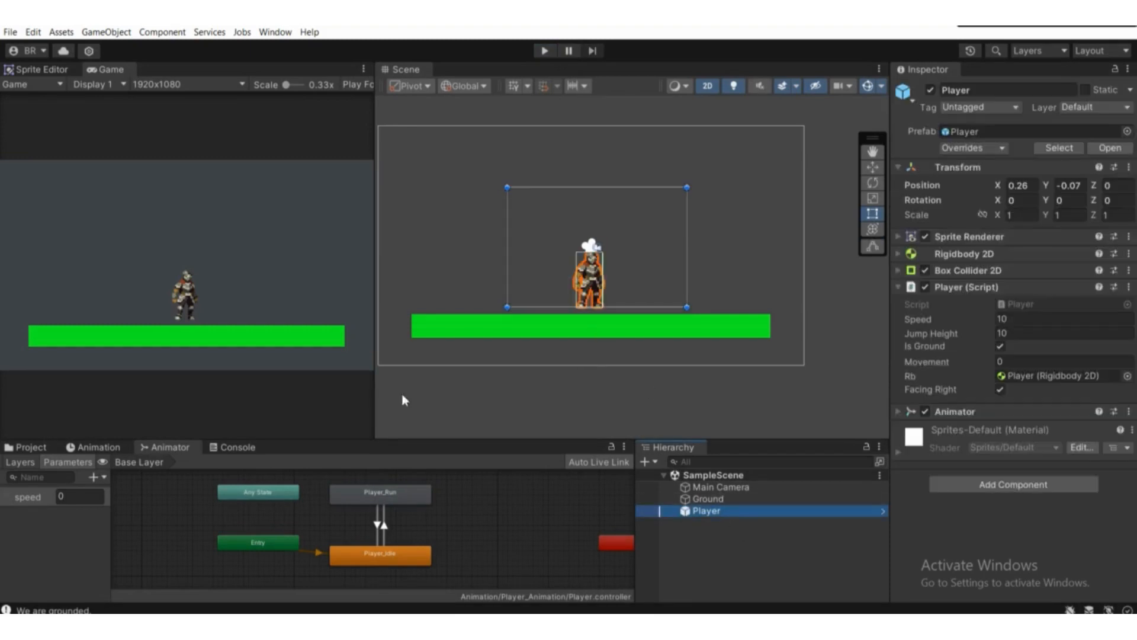
click(1017, 302)
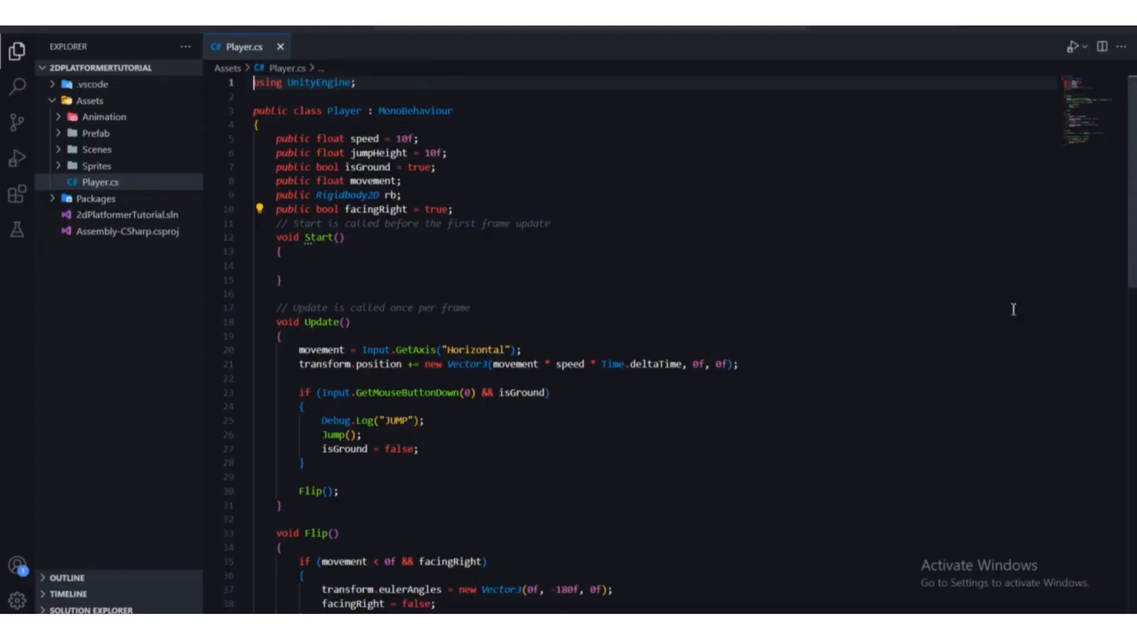
click(730, 626)
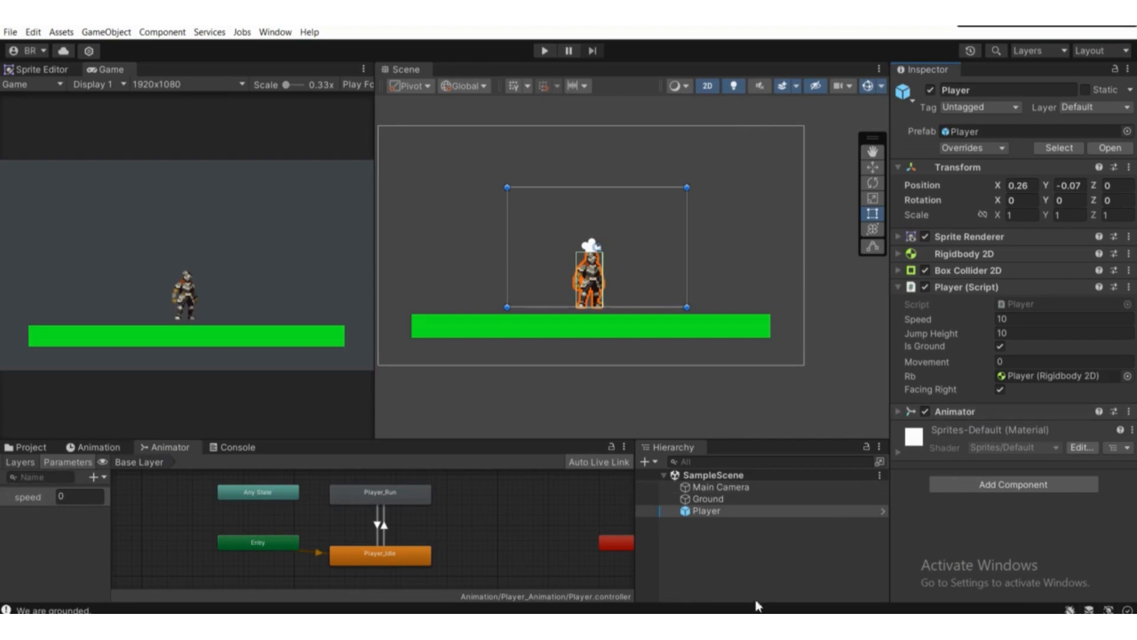
key(alt+Tab)
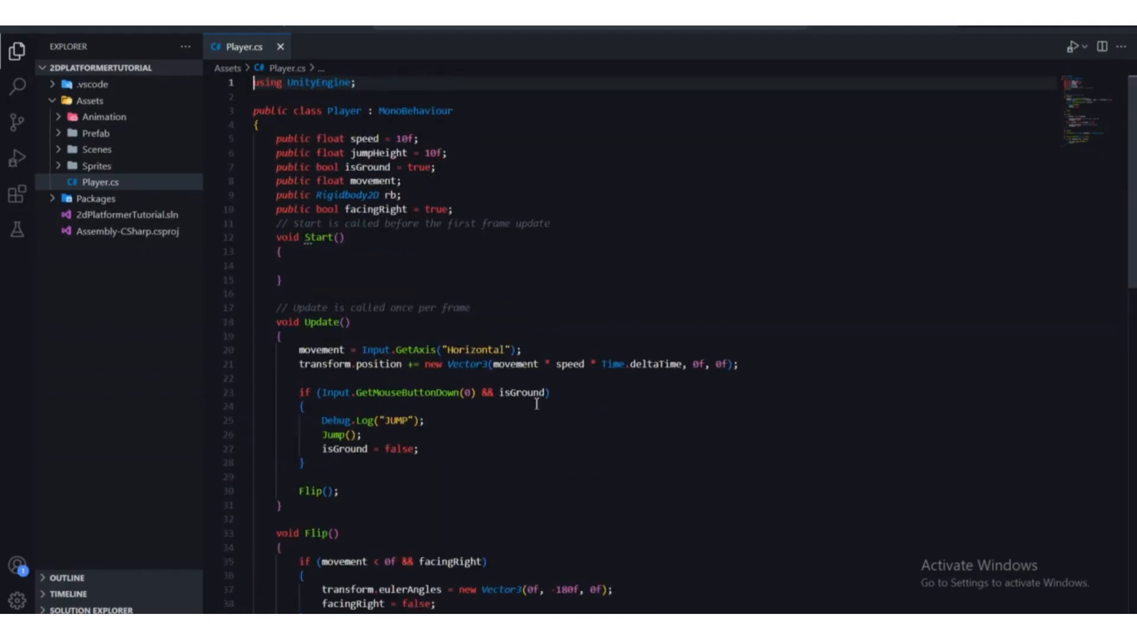
Declare a public Animator field named animator below the facingRightvariable in the Player class, and save the script
click(535, 210)
text(\)
key(Return)
key(Return)
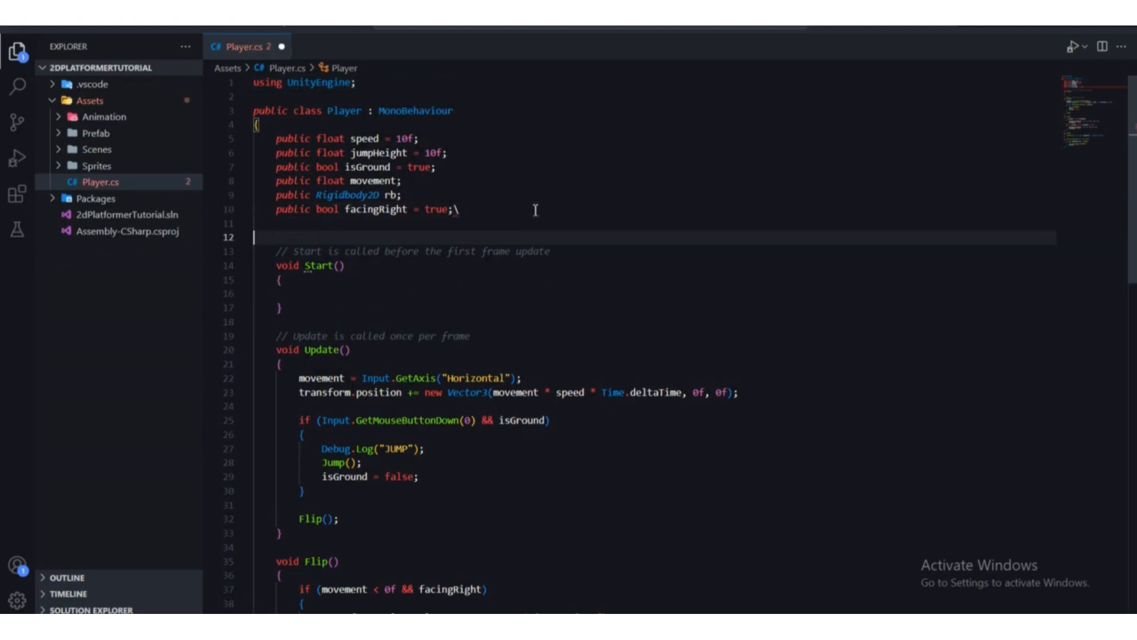
key(BackSpace)
key(BackSpace)
key(BackSpace)
key(Return)
key(Return)
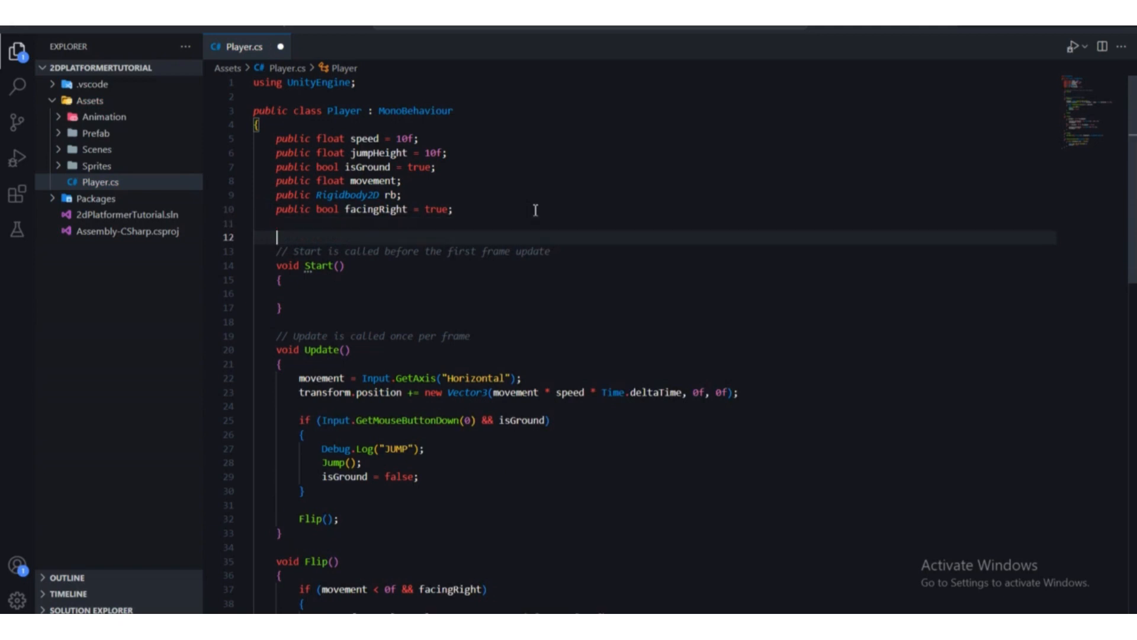
text(public )
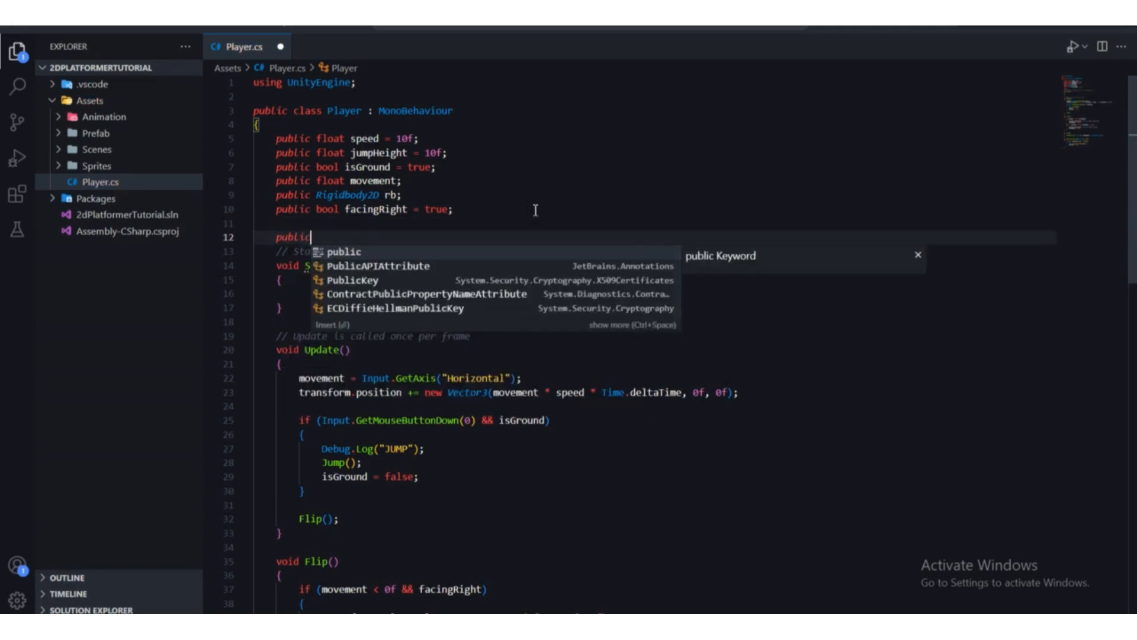
text(anima)
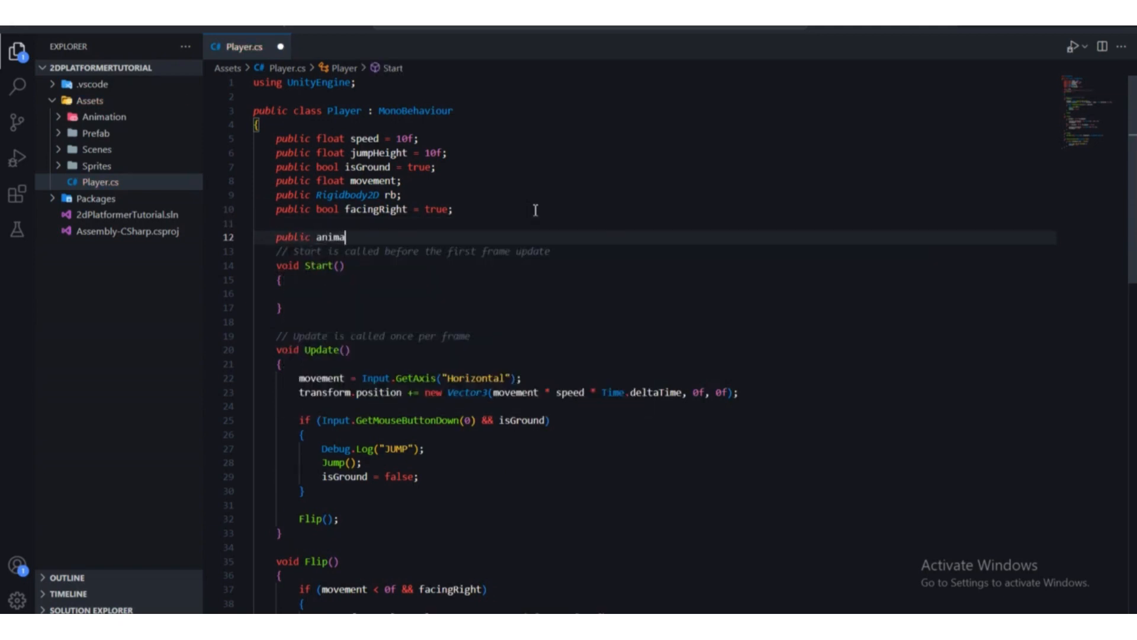
text(tor a)
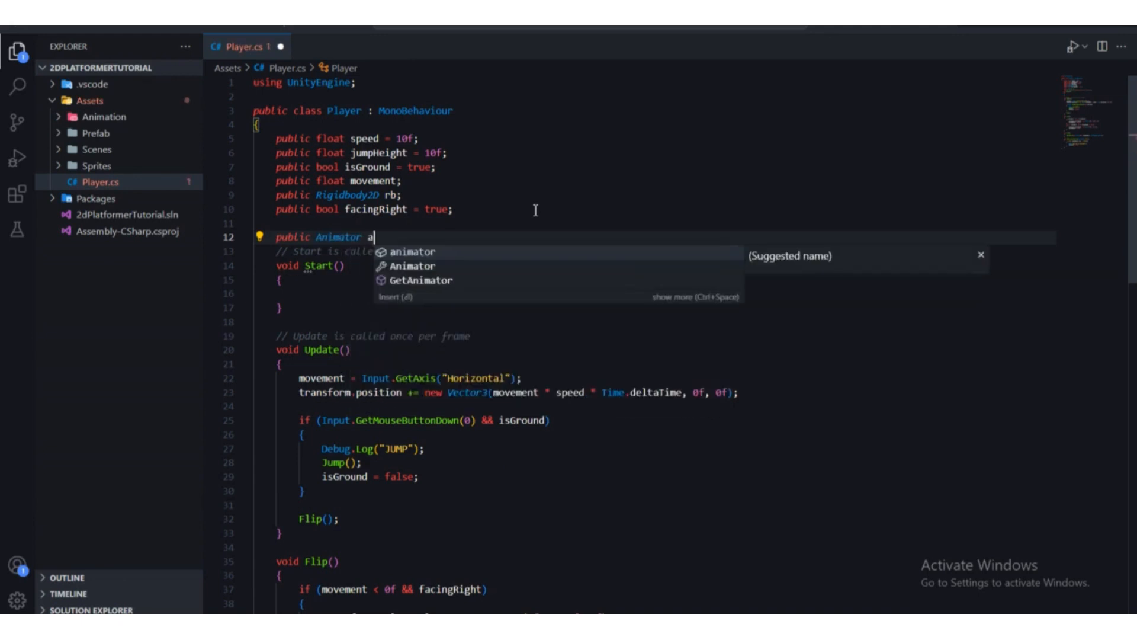
key(Return)
text(;)
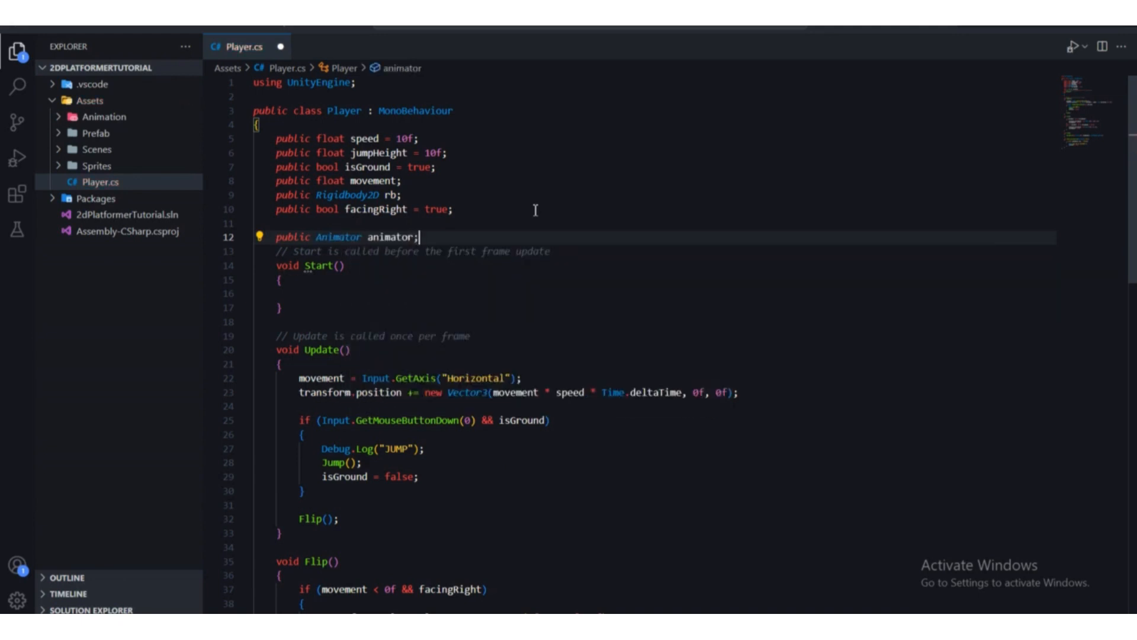
key(ctrl+s)
Switch to Unity and assign the Player's Animator component to the Animator field of the Player script
key(alt+Tab)
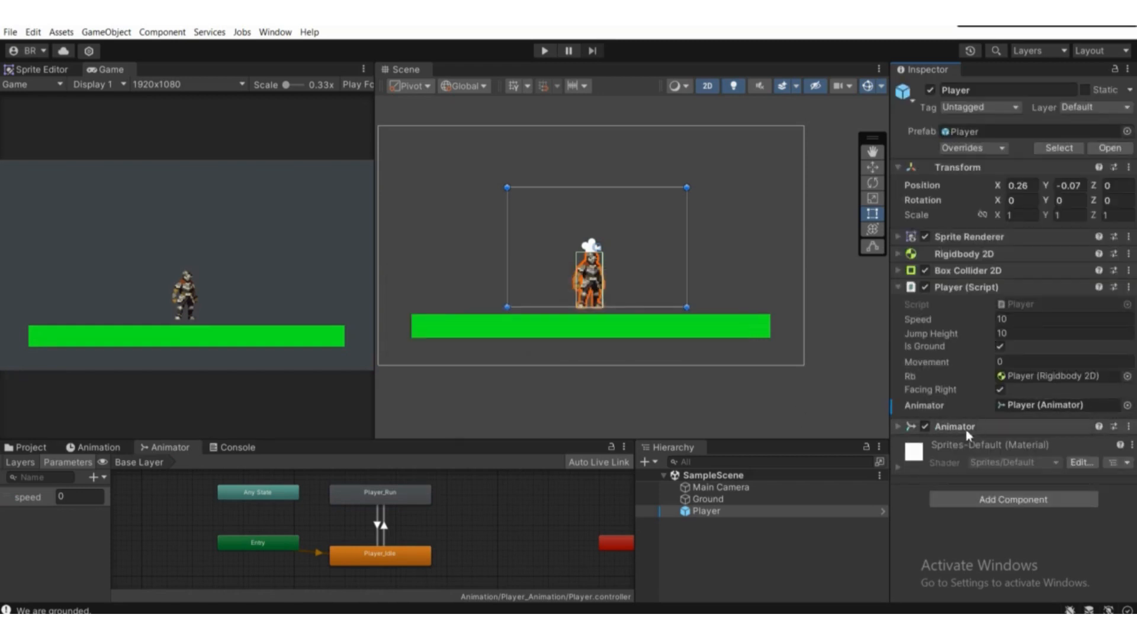
drag(965, 428, 1003, 407)
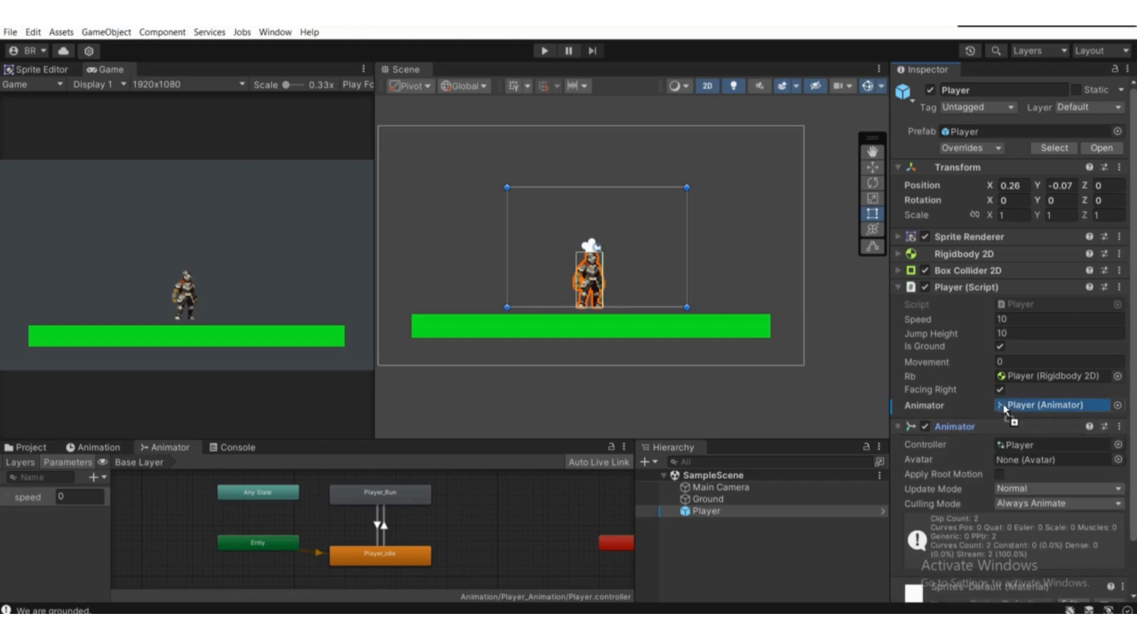
click(965, 429)
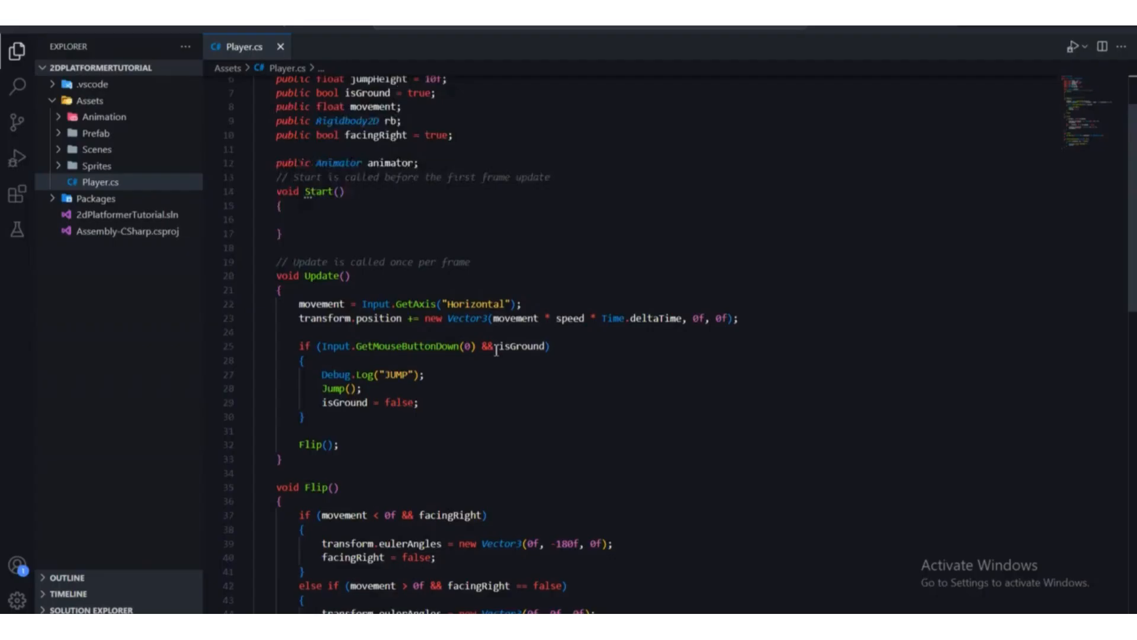
Examine the speed condition of the Player_Run to Player_Idle transition and the connected states in the Animator graph
scroll(492, 350, down, 1)
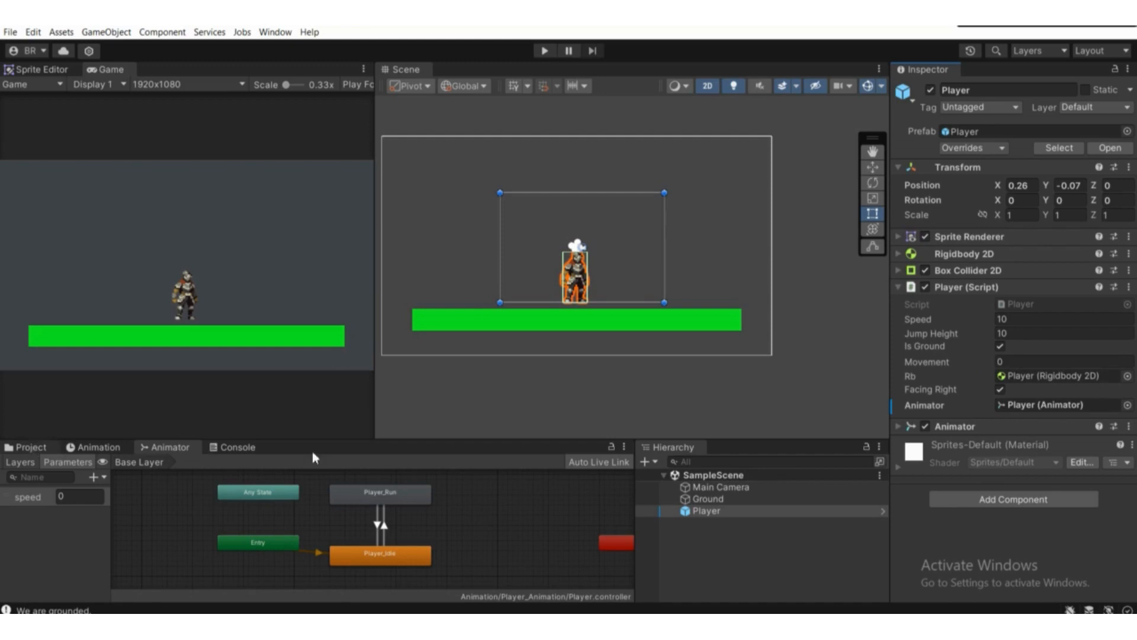
click(25, 447)
click(168, 448)
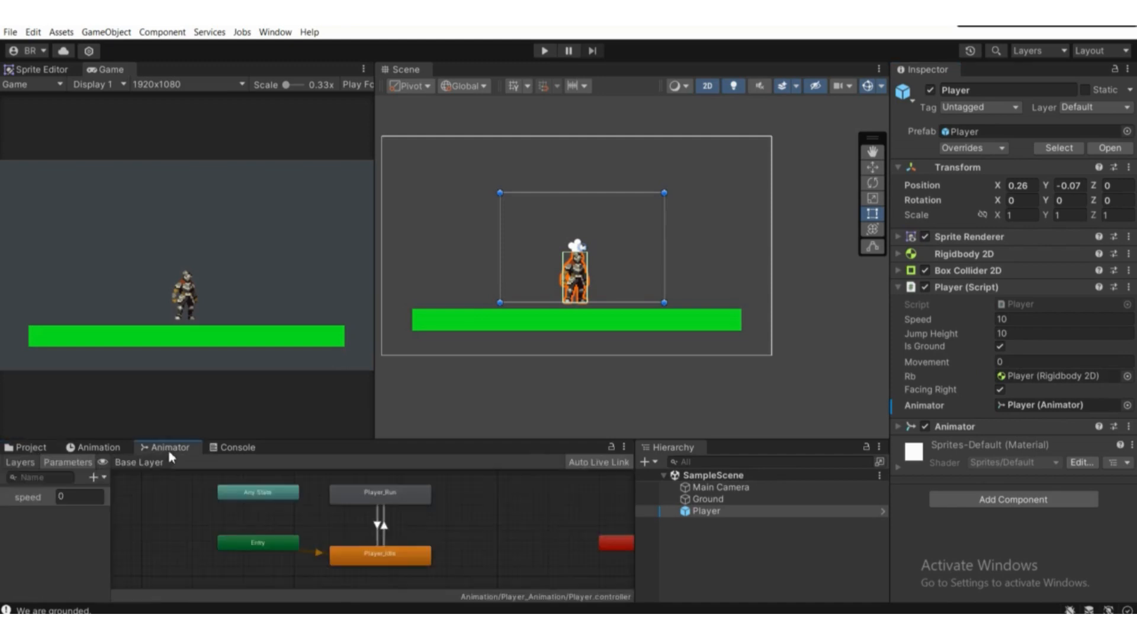
click(379, 526)
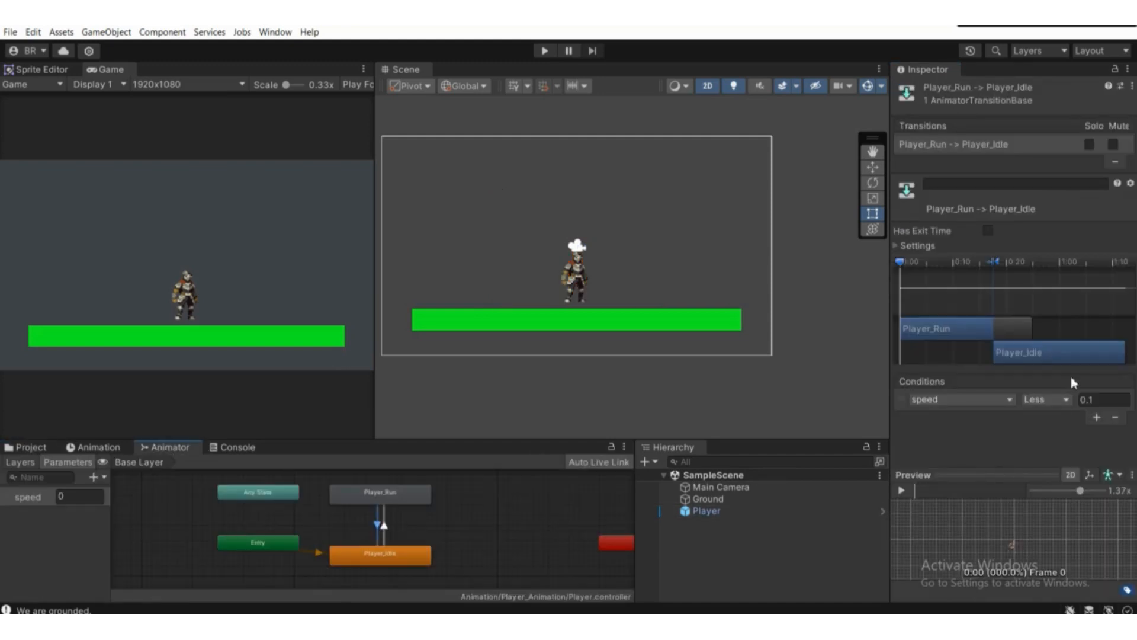
click(1098, 402)
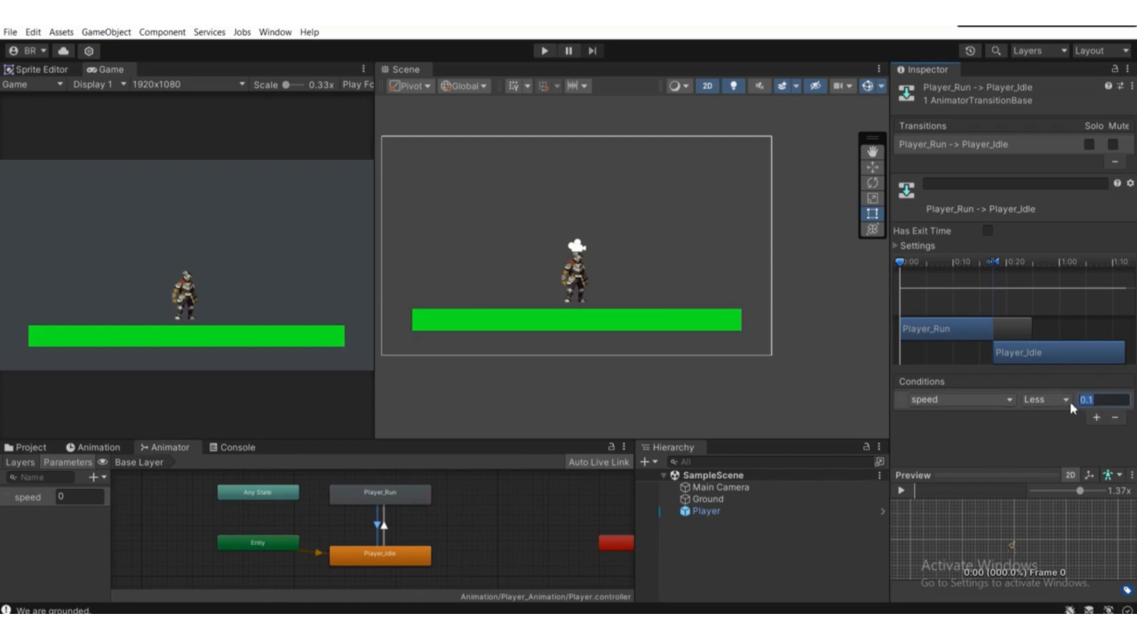
click(1071, 444)
click(1096, 401)
scroll(391, 566, up, 3)
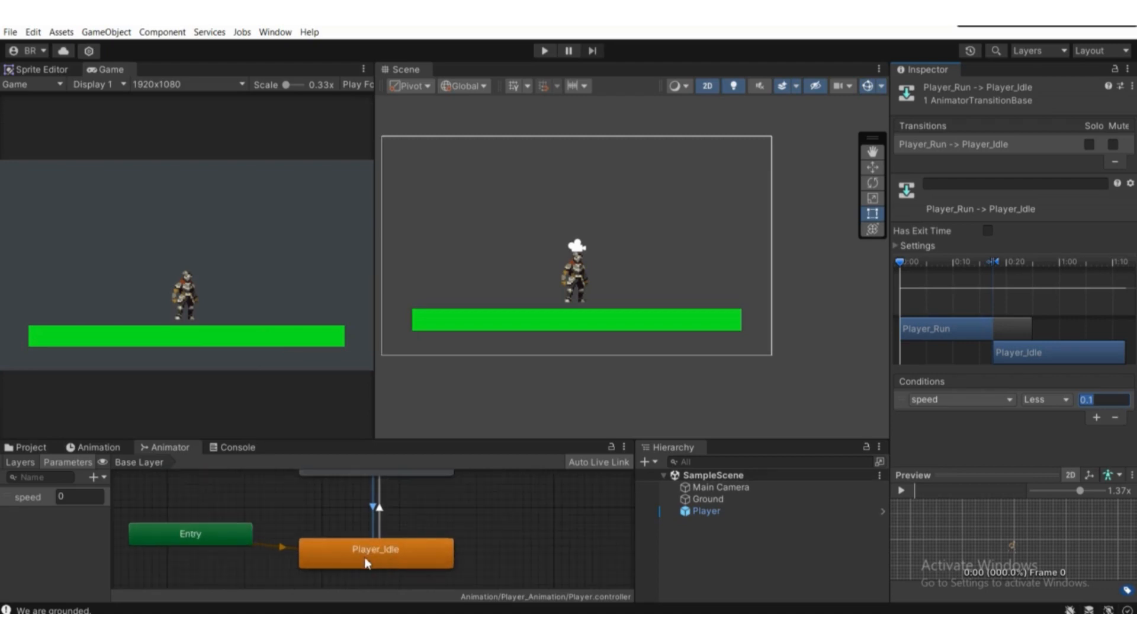
scroll(379, 551, down, 3)
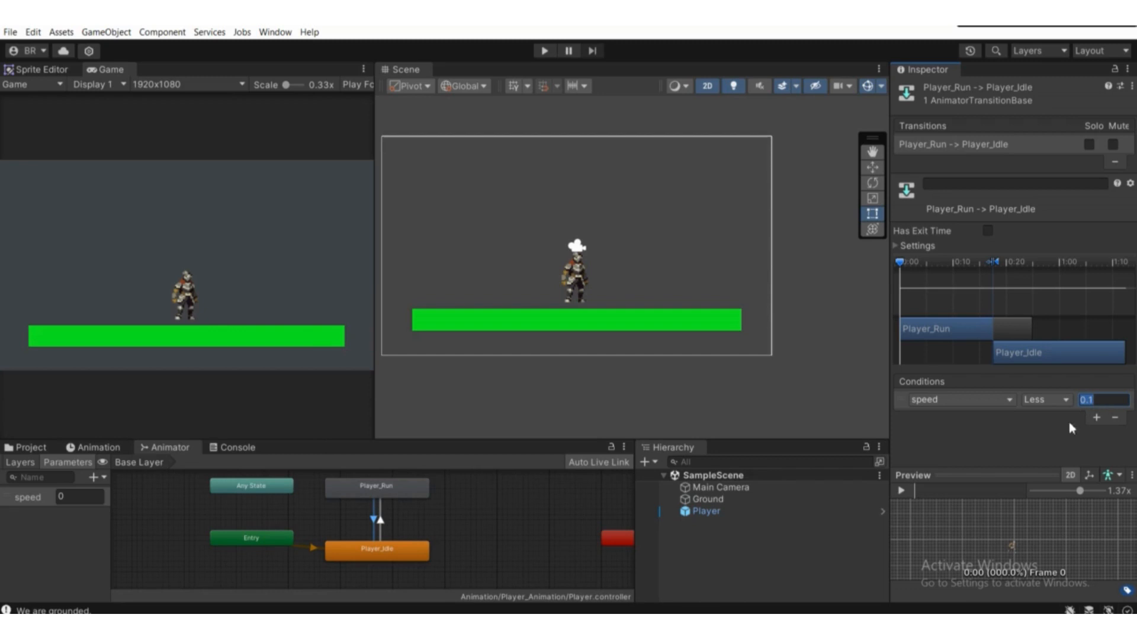
click(1088, 320)
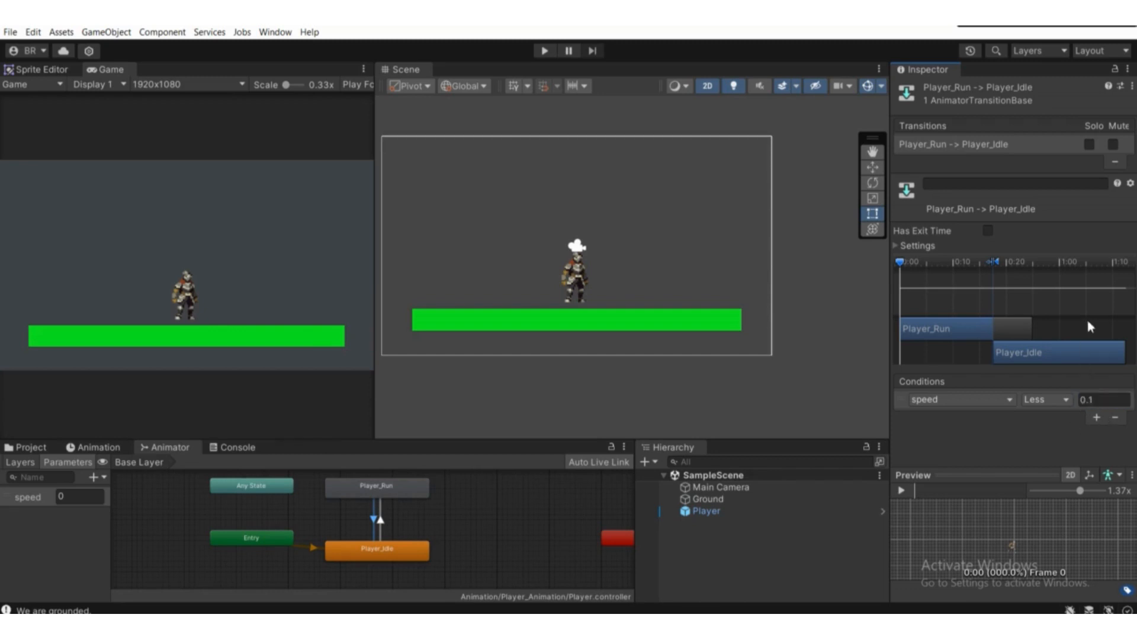
click(1104, 399)
click(191, 321)
click(371, 486)
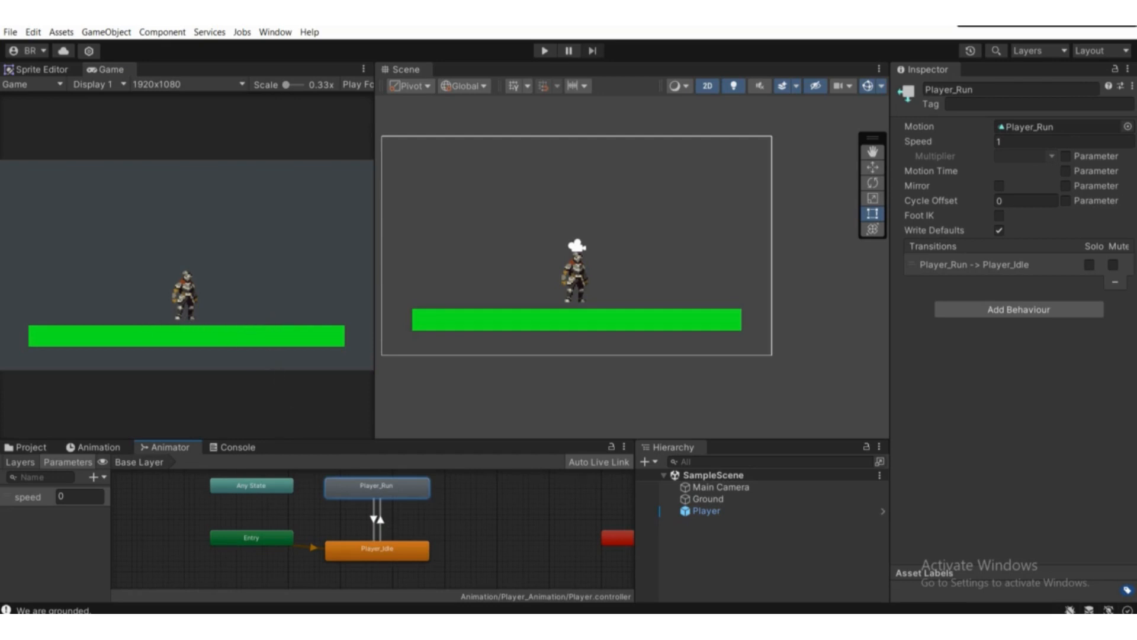
Switch back to Player.cs in Visual Studio Code and start an if statement on movement below the transform.position line in Update()
click(671, 627)
scroll(616, 217, down, 2)
scroll(422, 301, up, 2)
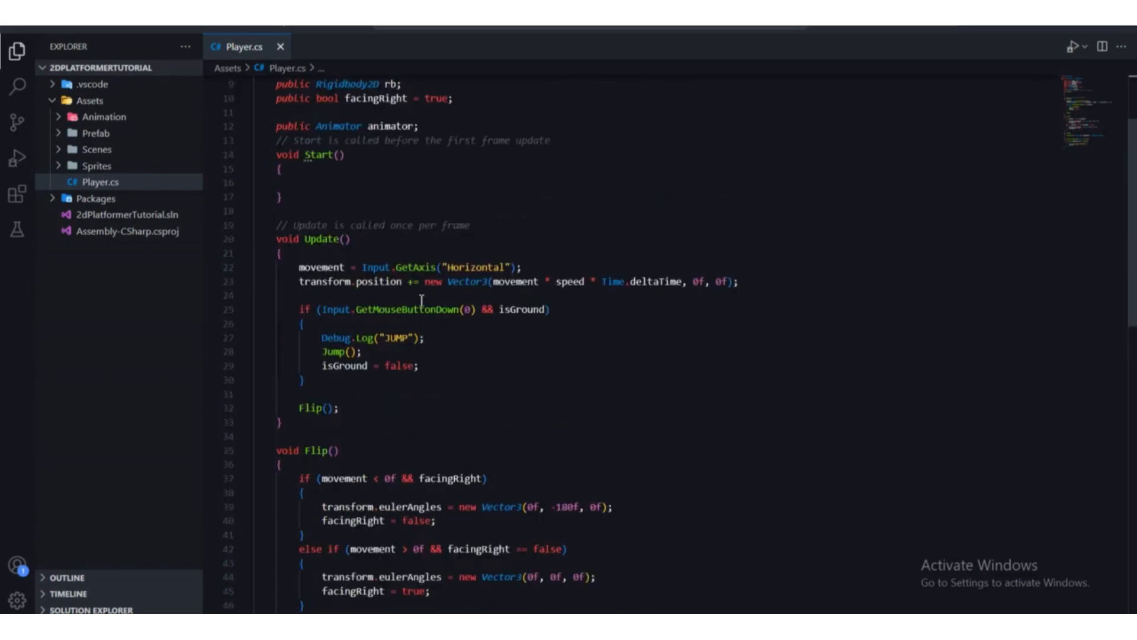
scroll(422, 301, down, 2)
scroll(361, 311, up, 2)
click(778, 284)
key(Return)
key(Return)
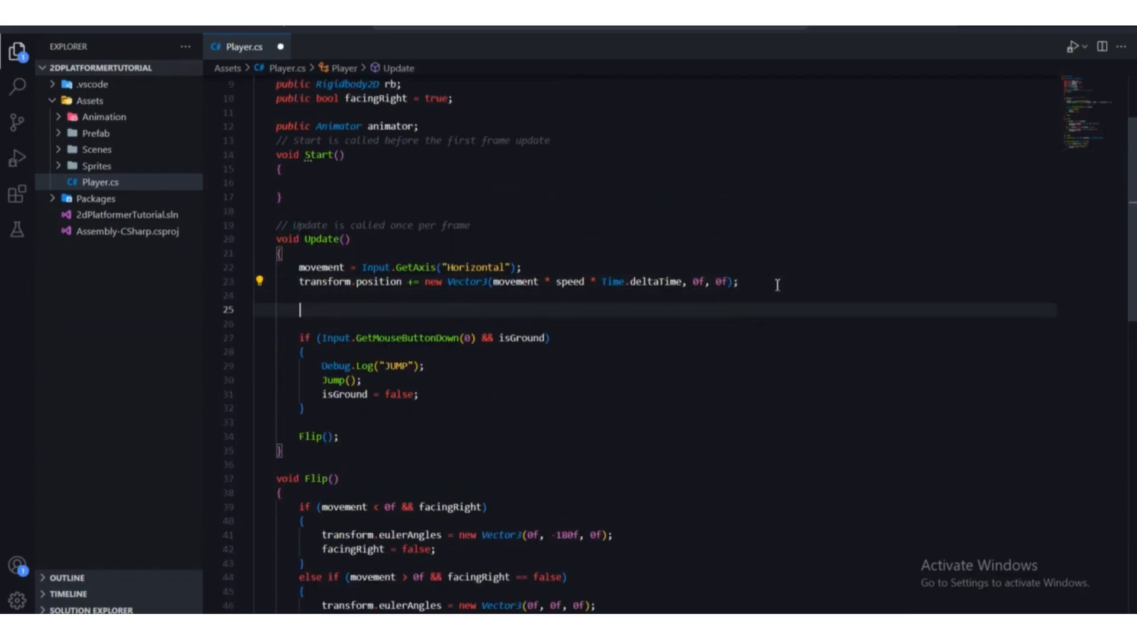
text(if (m)
key(Escape)
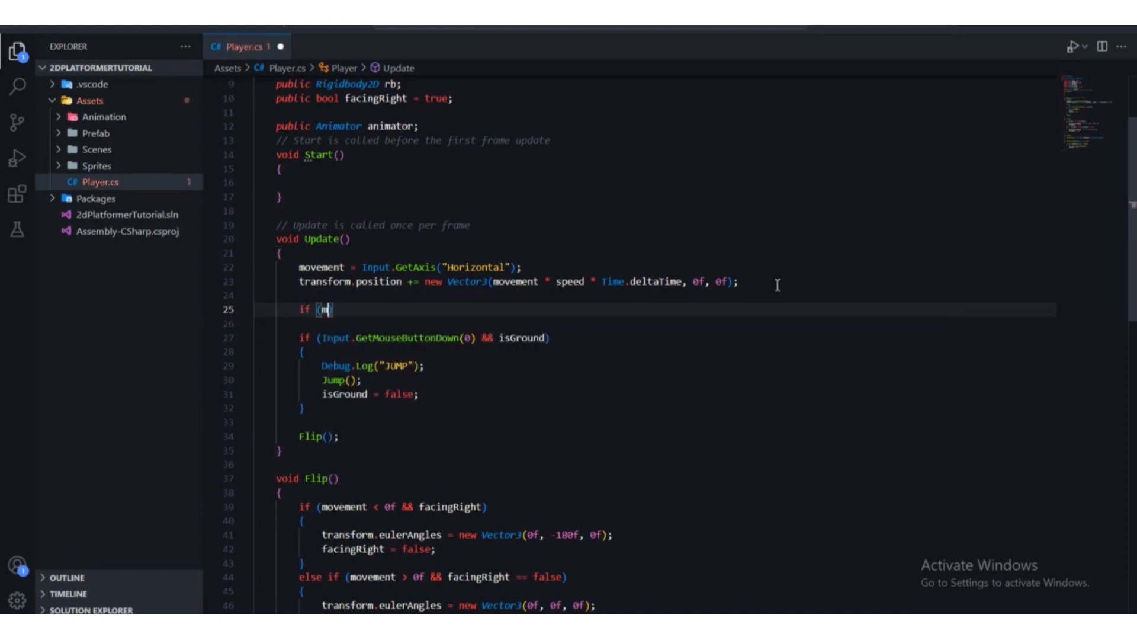
text(ovement)
key(Escape)
Wrap movement in Mathf.Abs() inside the new if condition, and remove the extra space after the opening parenthesis
click(337, 309)
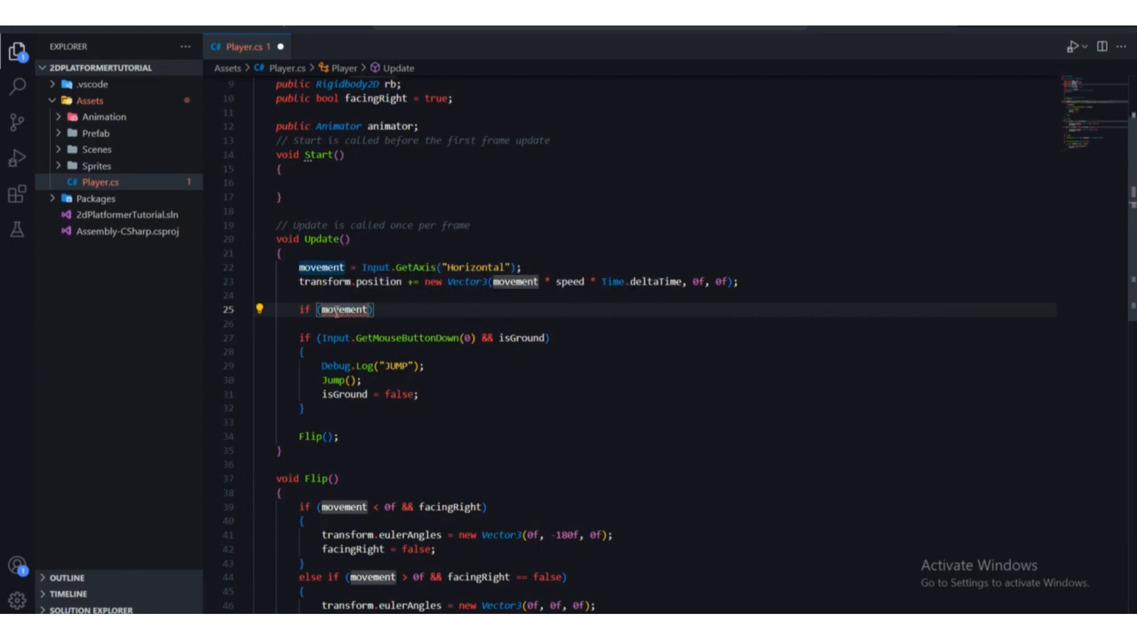
key(Tab)
text(M)
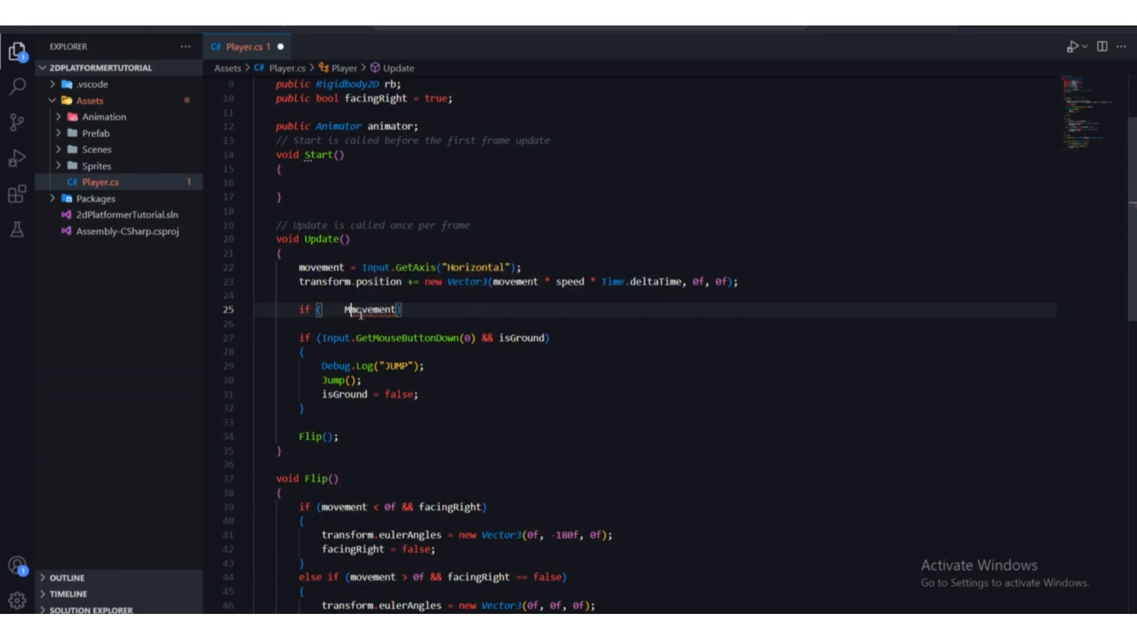
text(a)
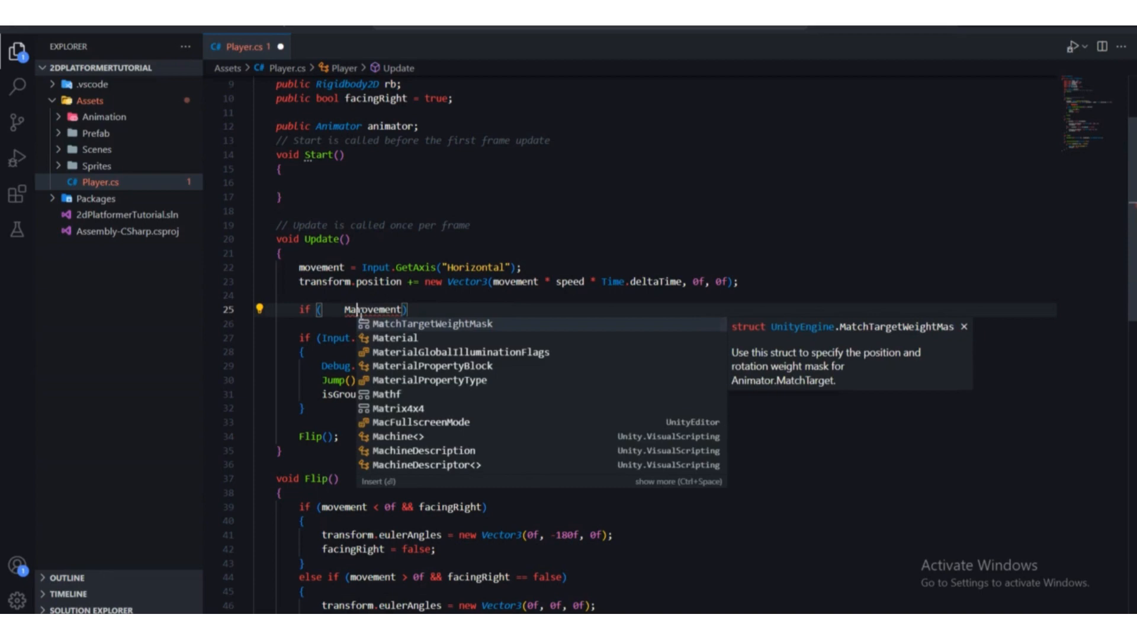
key(BackSpace)
key(BackSpace)
key(BackSpace)
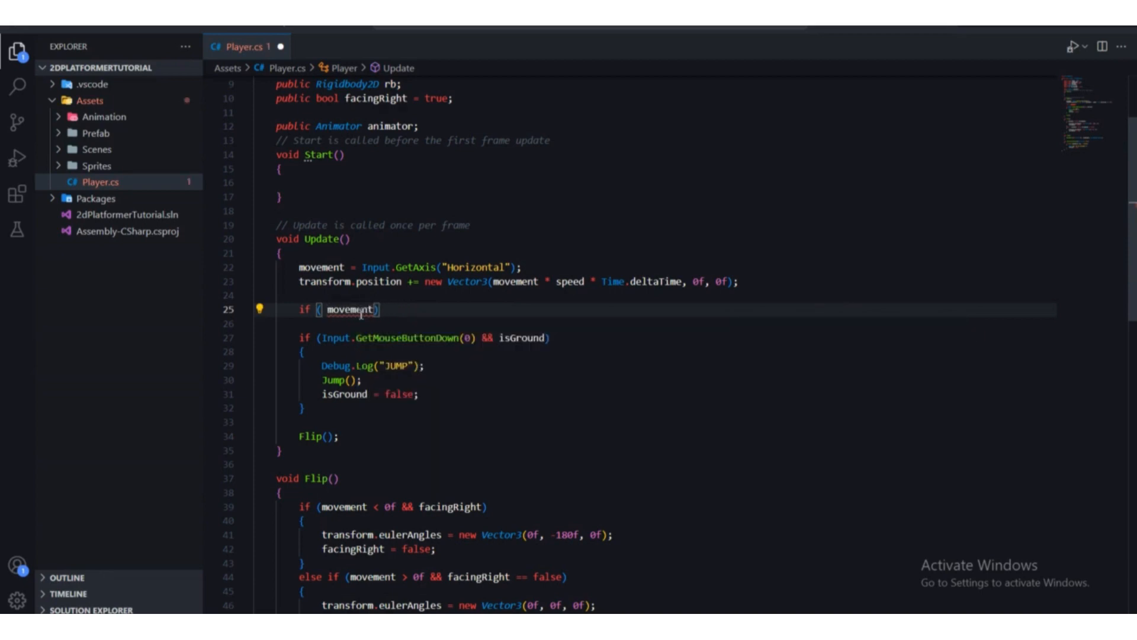
text(Mathf)
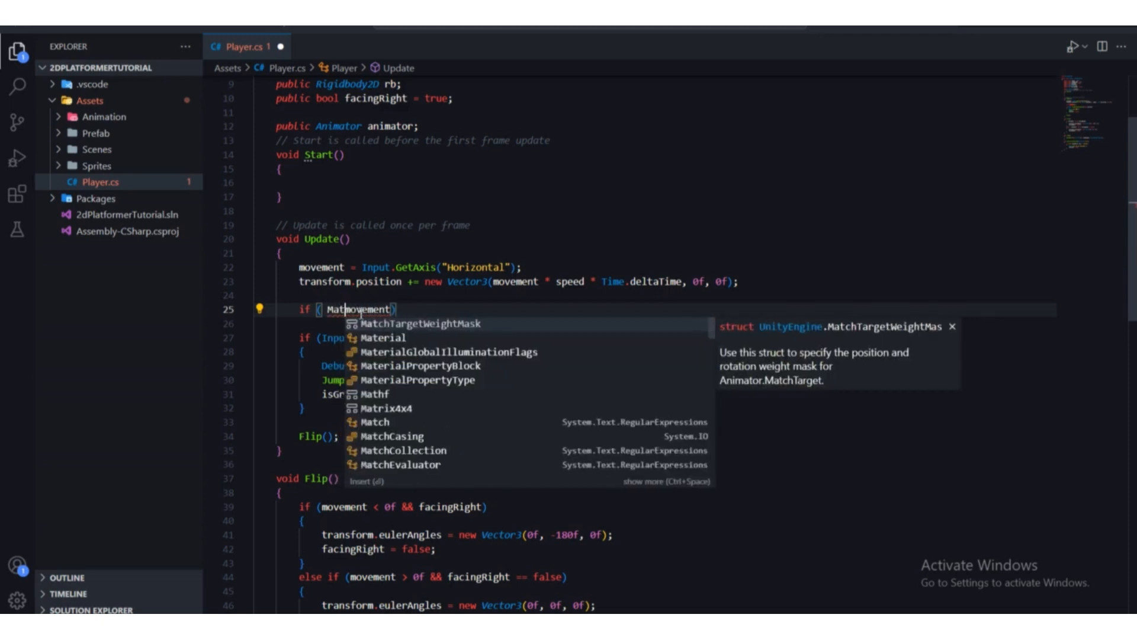
text(.Abs)
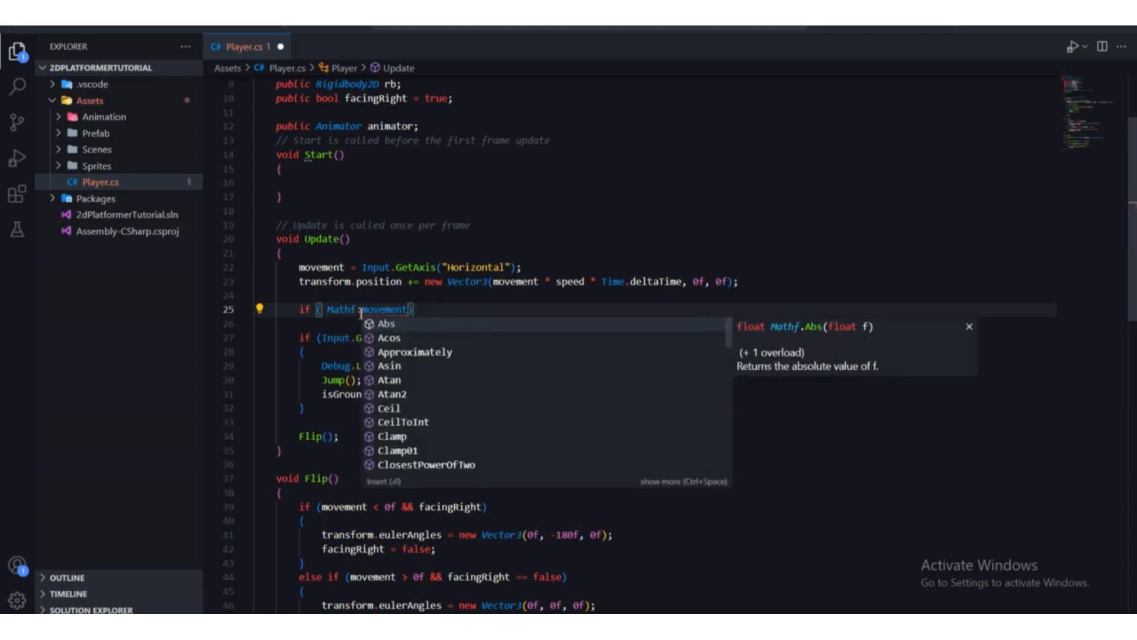
key(Return)
text(()
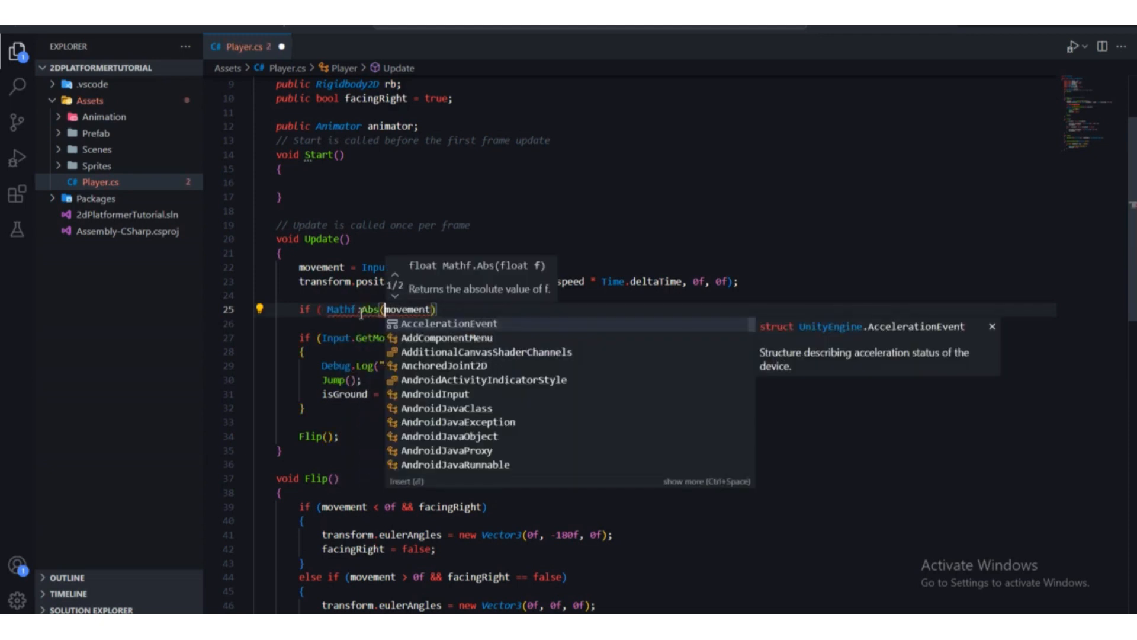
click(433, 309)
text())
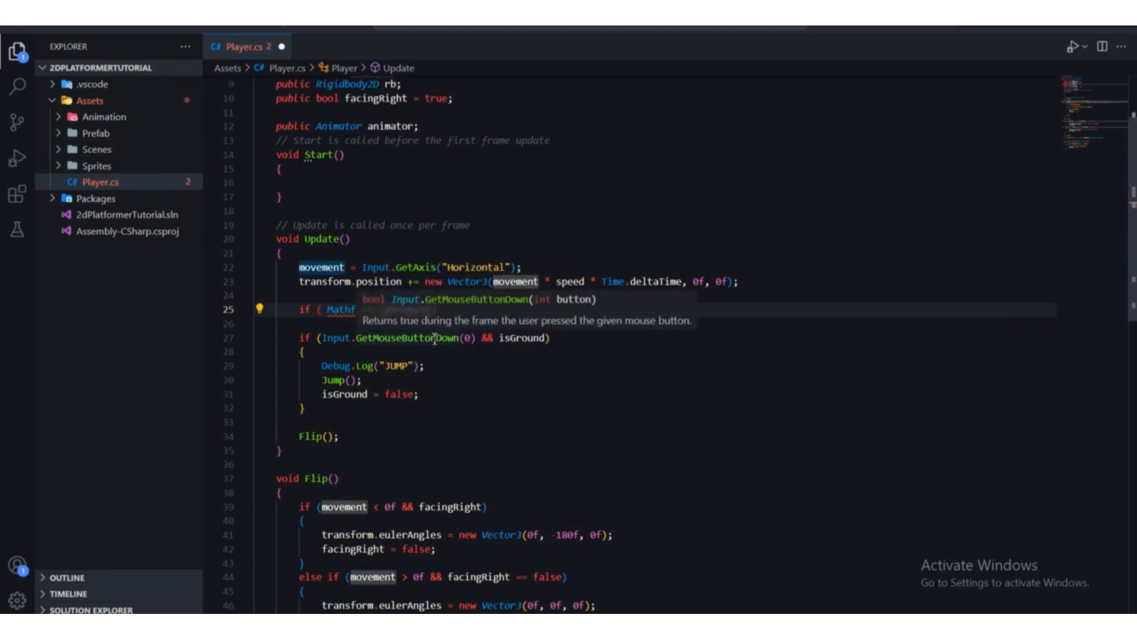
text())
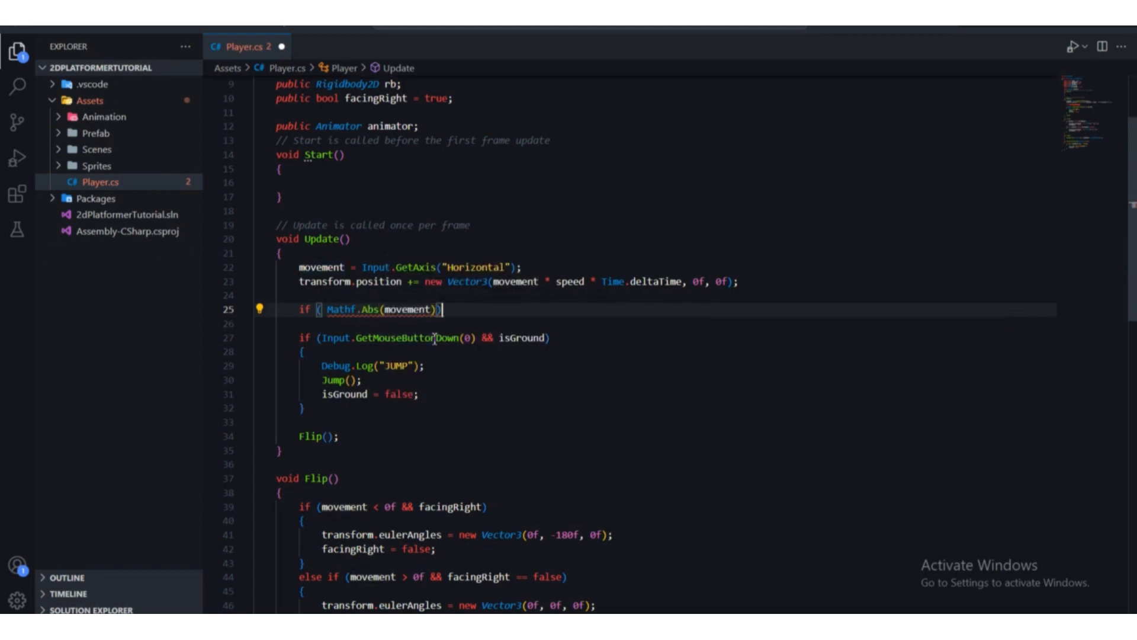
click(323, 309)
key(Delete)
scroll(573, 223, up, 3)
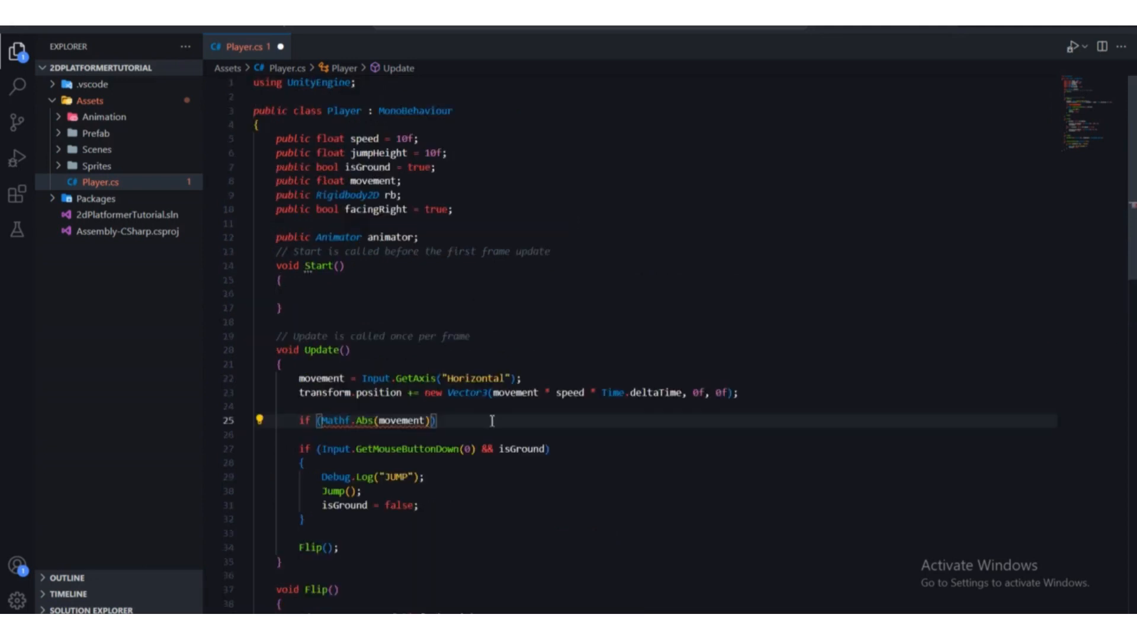
Complete the if condition with > .1f and add an empty braced body below it
click(432, 420)
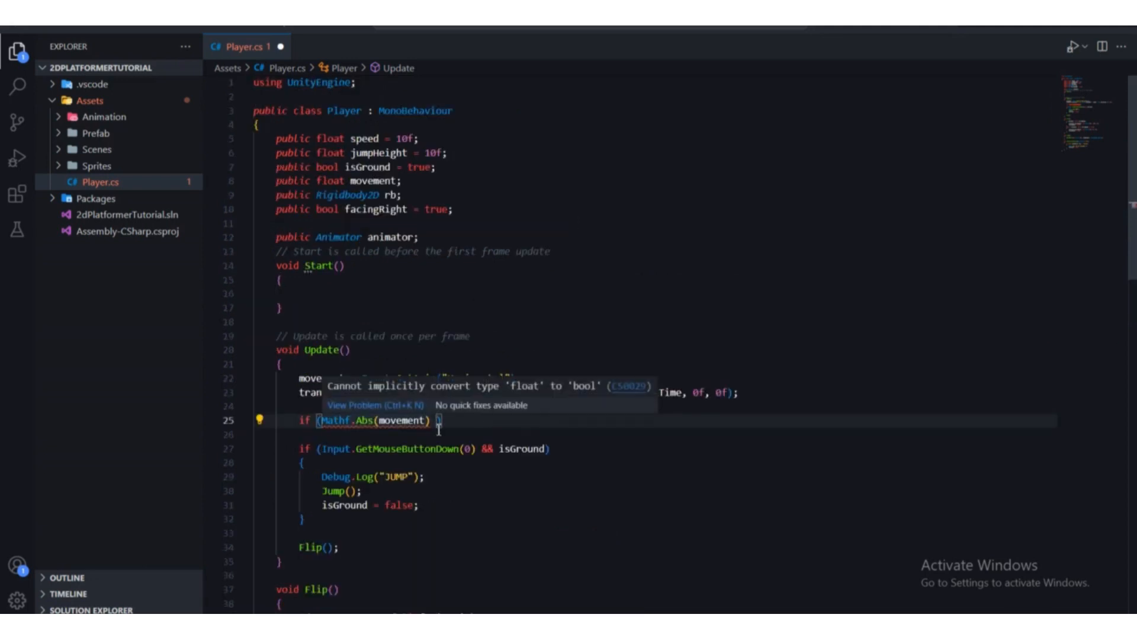
text(> .1)
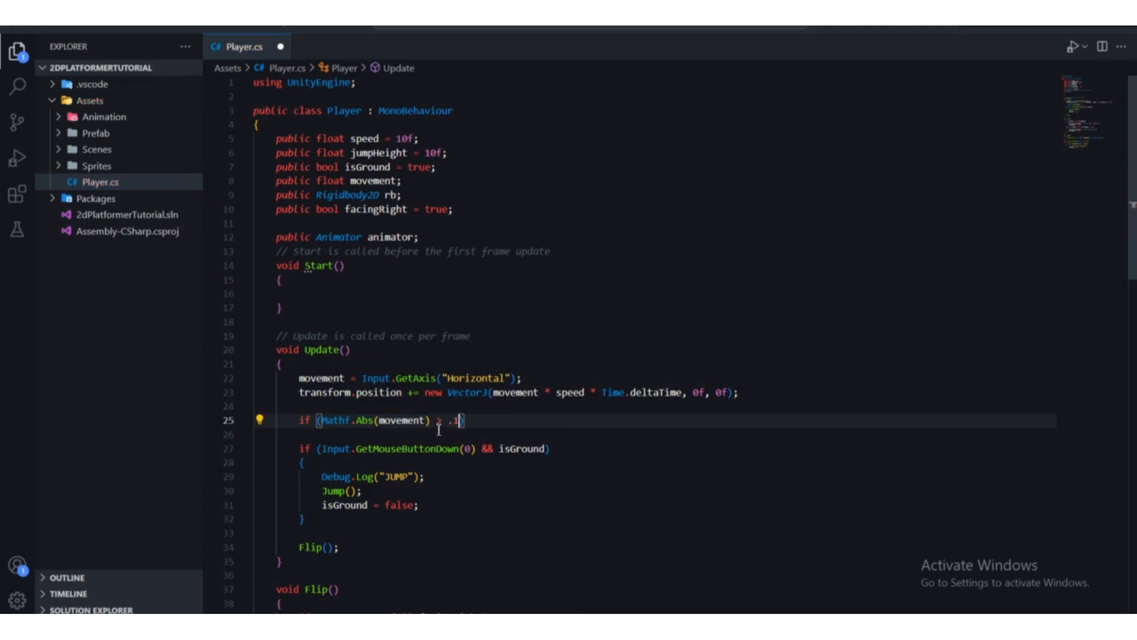
text(f)
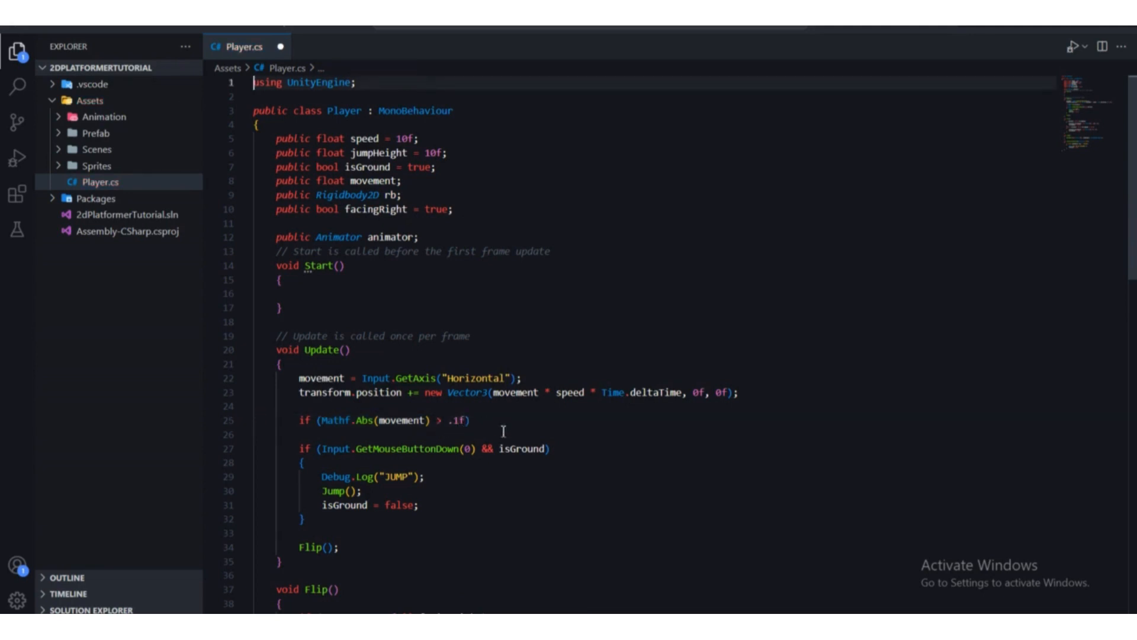
click(498, 418)
key(Return)
text({)
key(Return)
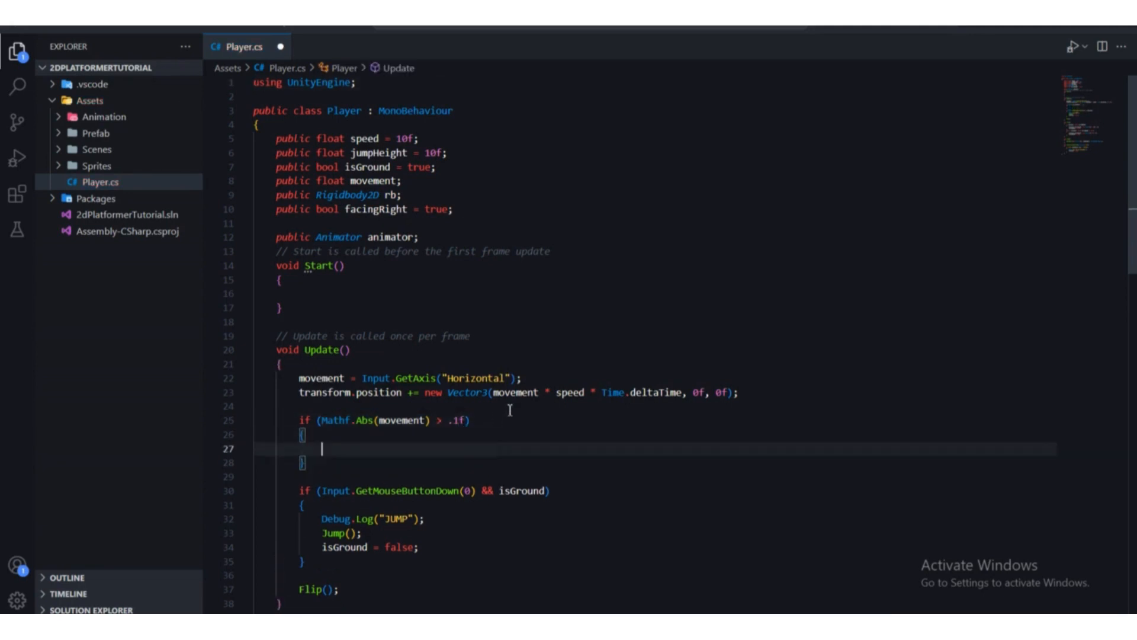
Review the new if block in Update(), including the Mathf.Abs(movement) call and the movement variable in its condition
scroll(599, 302, down, 3)
drag(325, 356, 299, 309)
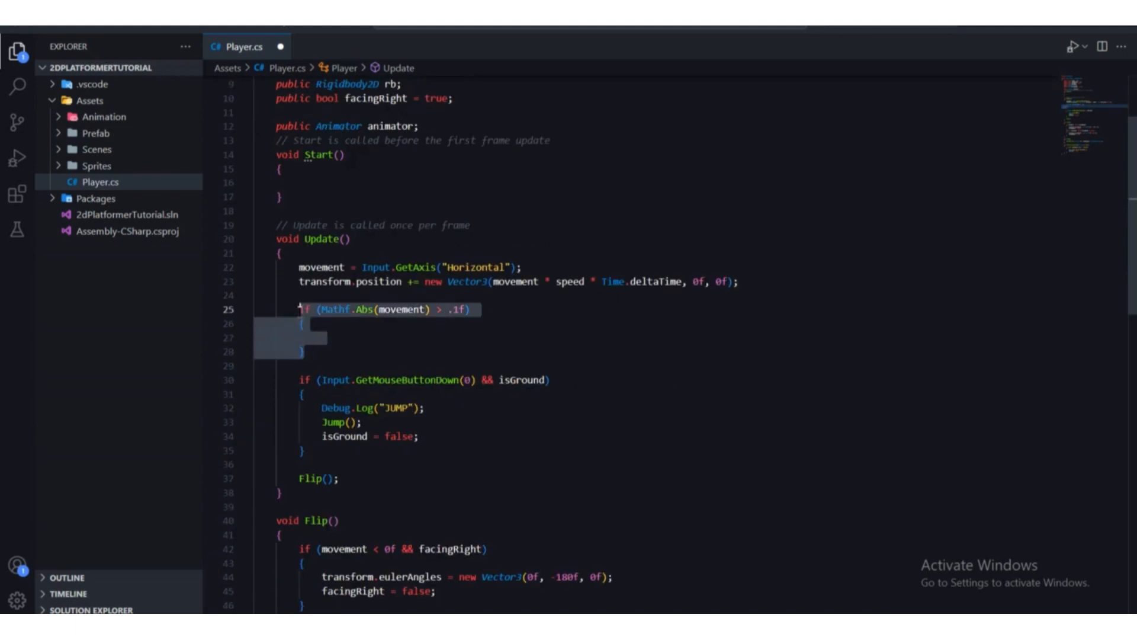
click(380, 327)
drag(313, 353, 431, 313)
click(382, 328)
click(414, 329)
click(323, 337)
click(418, 338)
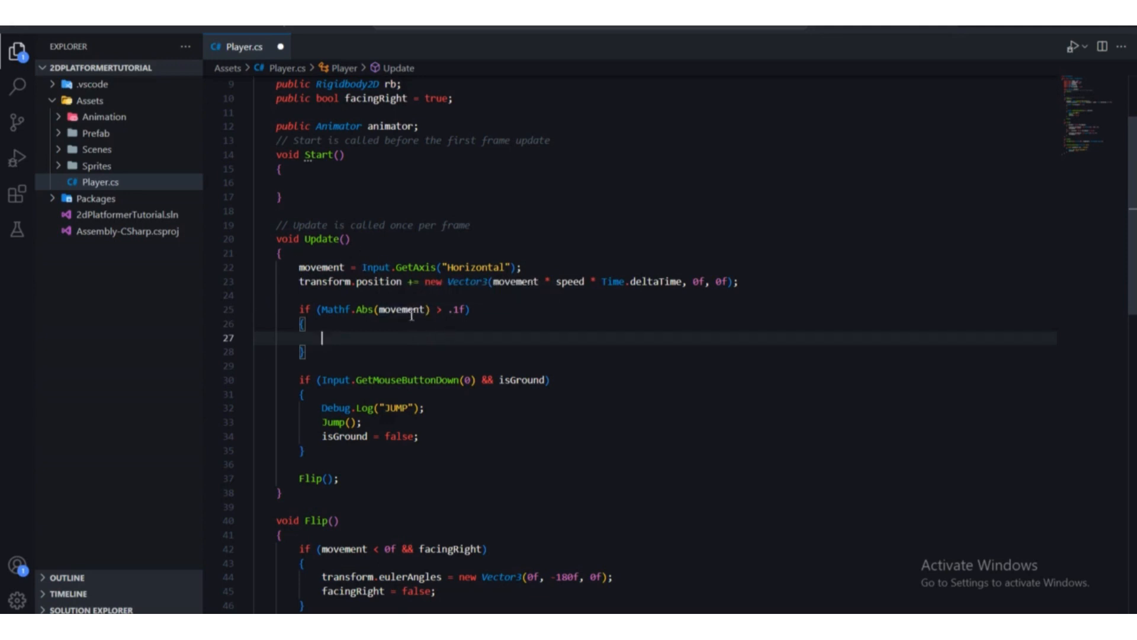
drag(324, 309, 387, 309)
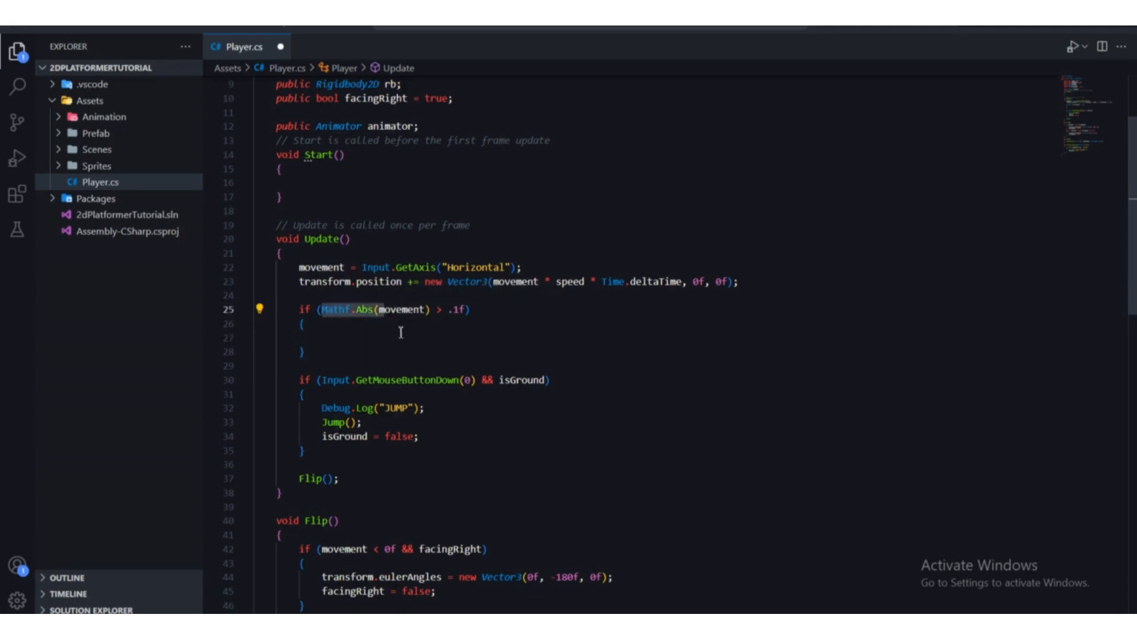
click(401, 334)
double_click(380, 309)
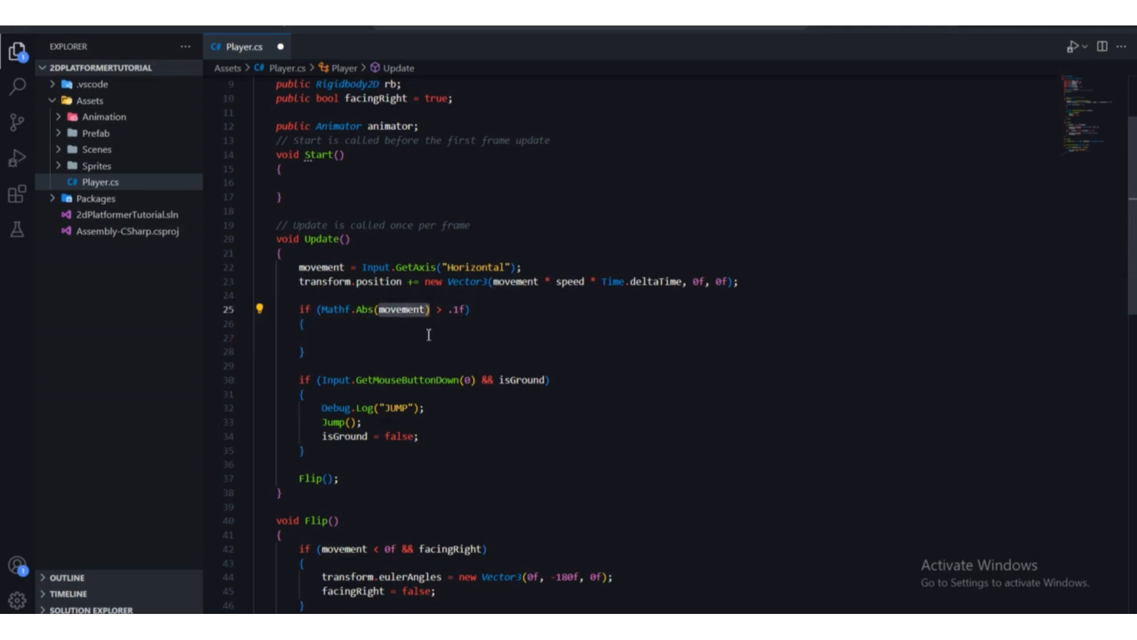
Inside the Mathf.Abs(movement) if block, add the statement animator.SetFloat("speed", 1f);
click(429, 335)
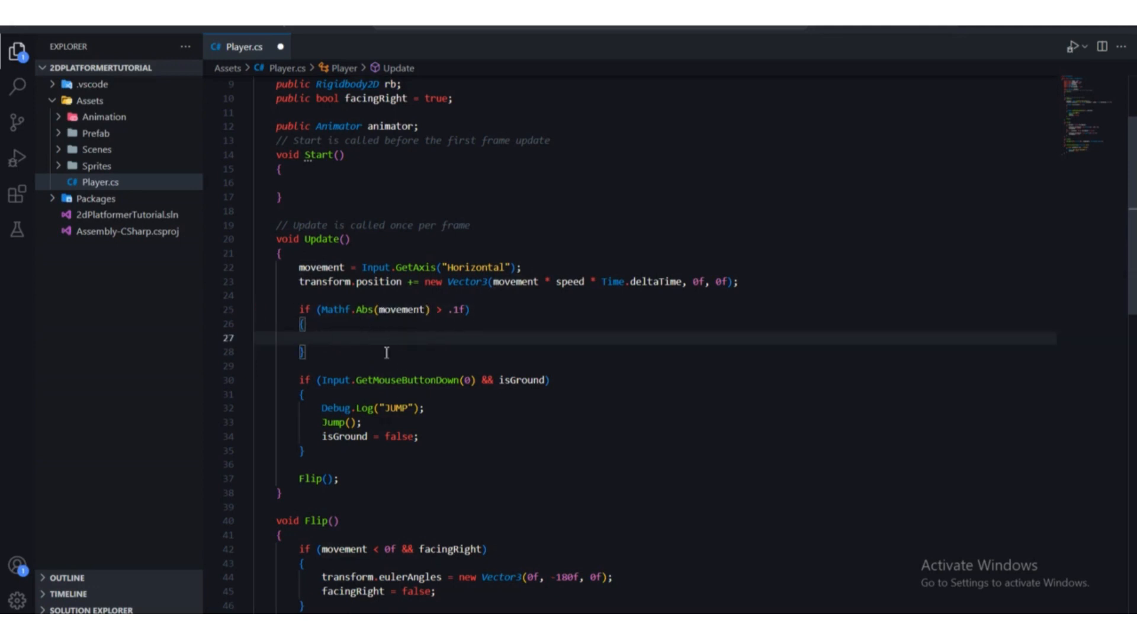
text(ani)
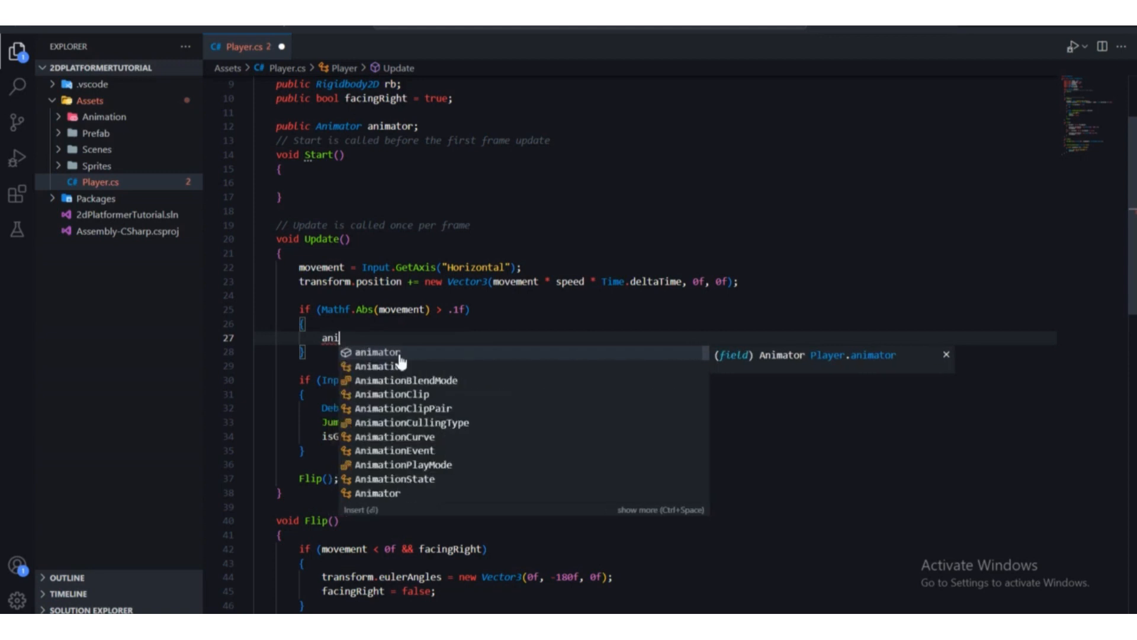
text(mator.set)
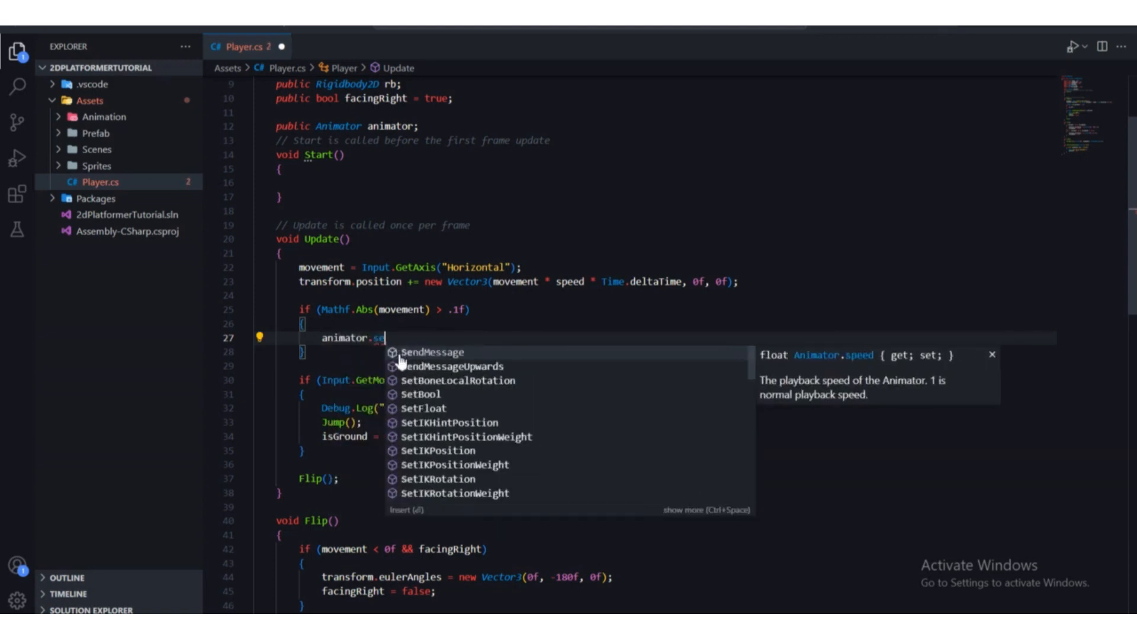
key(Down)
key(Down)
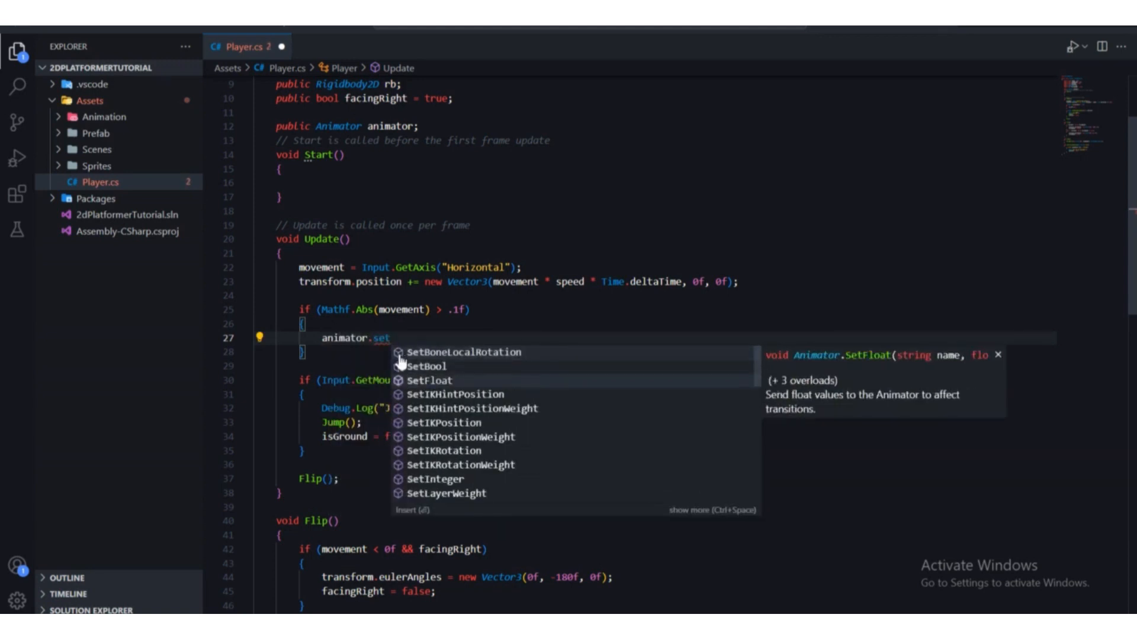
key(Return)
text(()
text("speed)
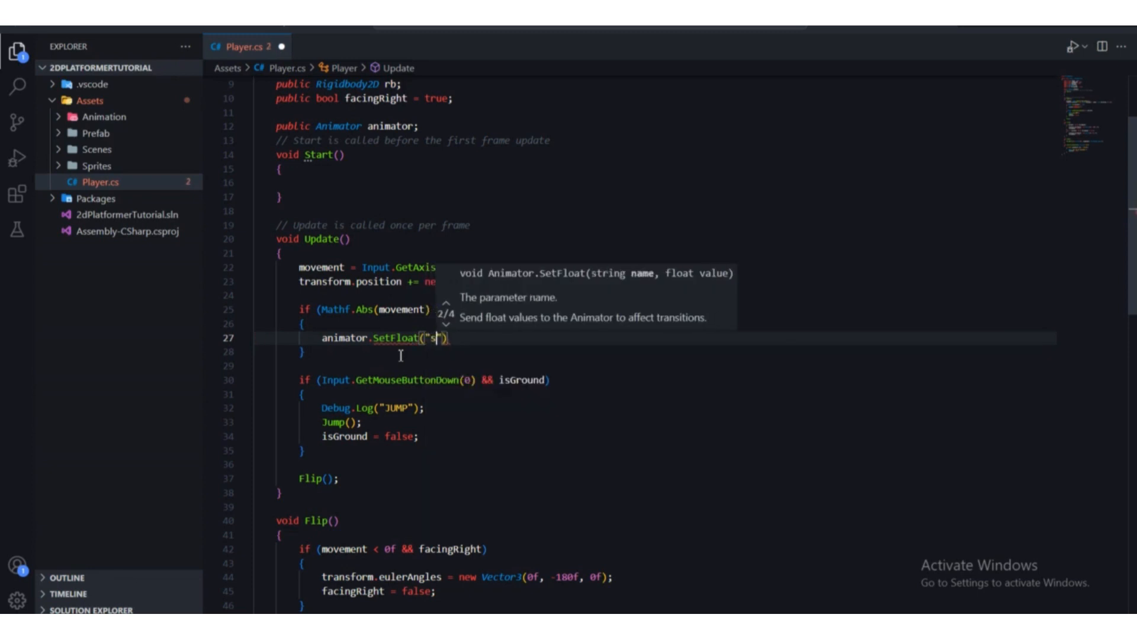
text(")
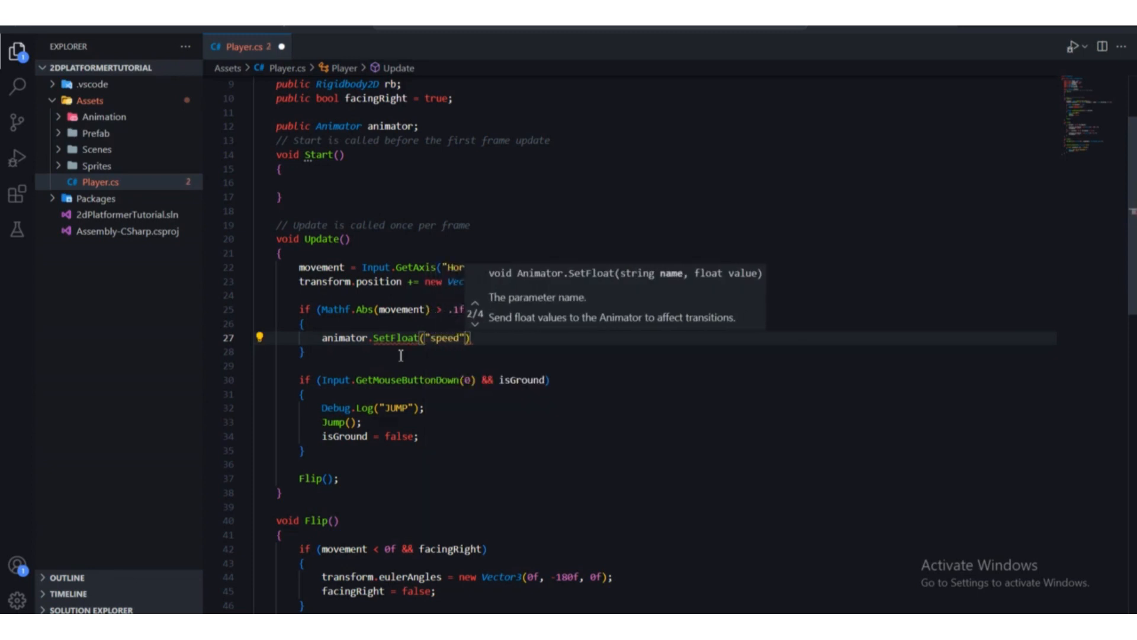
text(,)
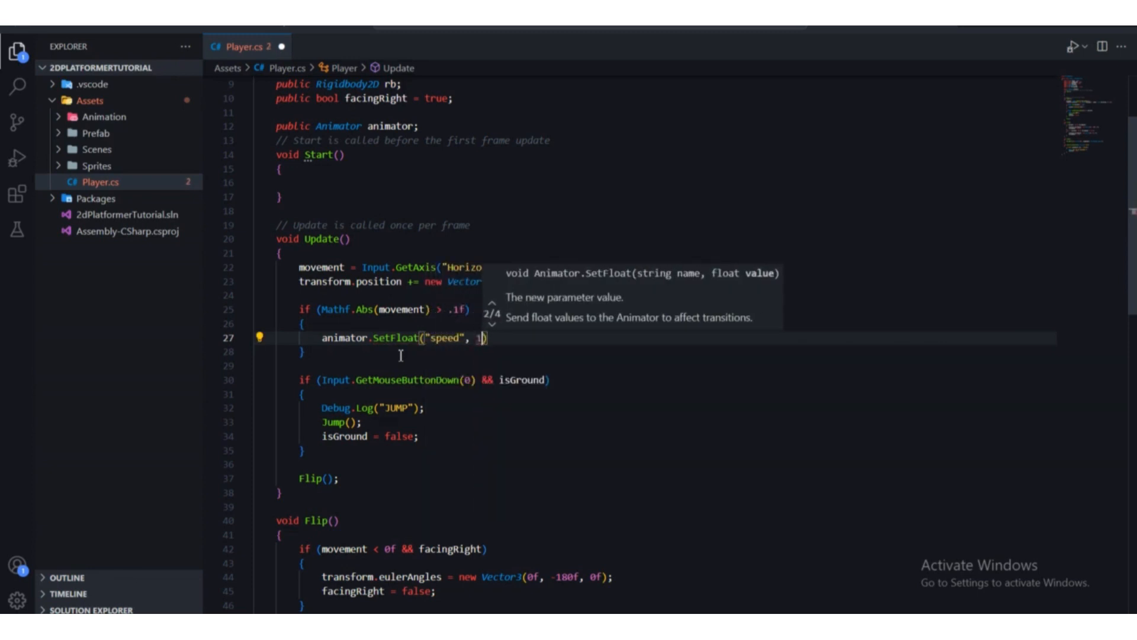
text( 1f))
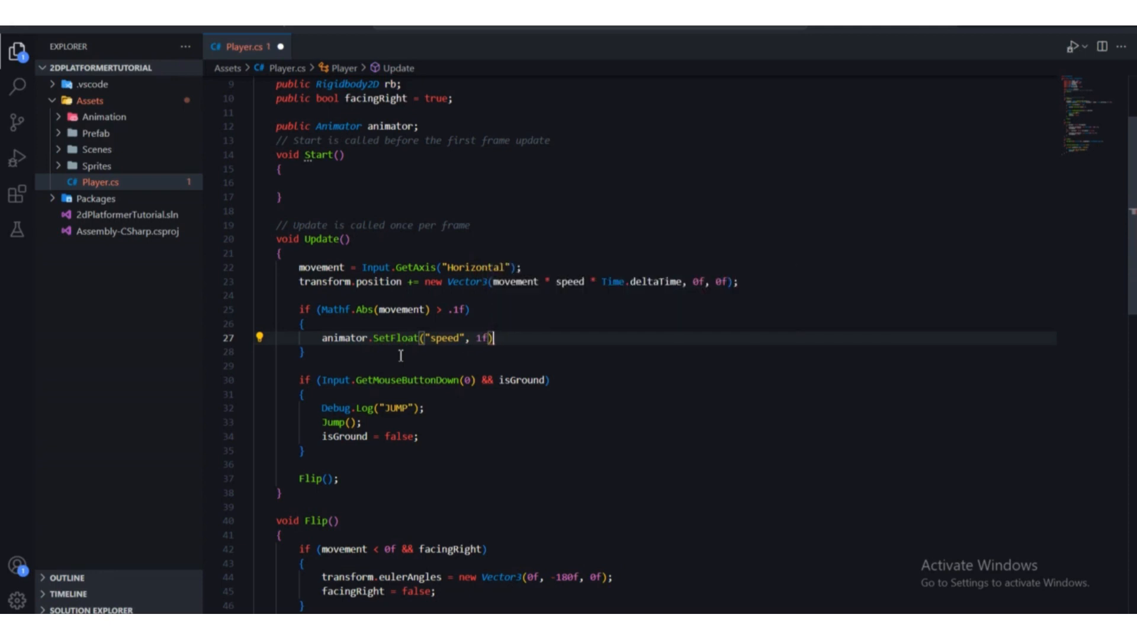
text(;)
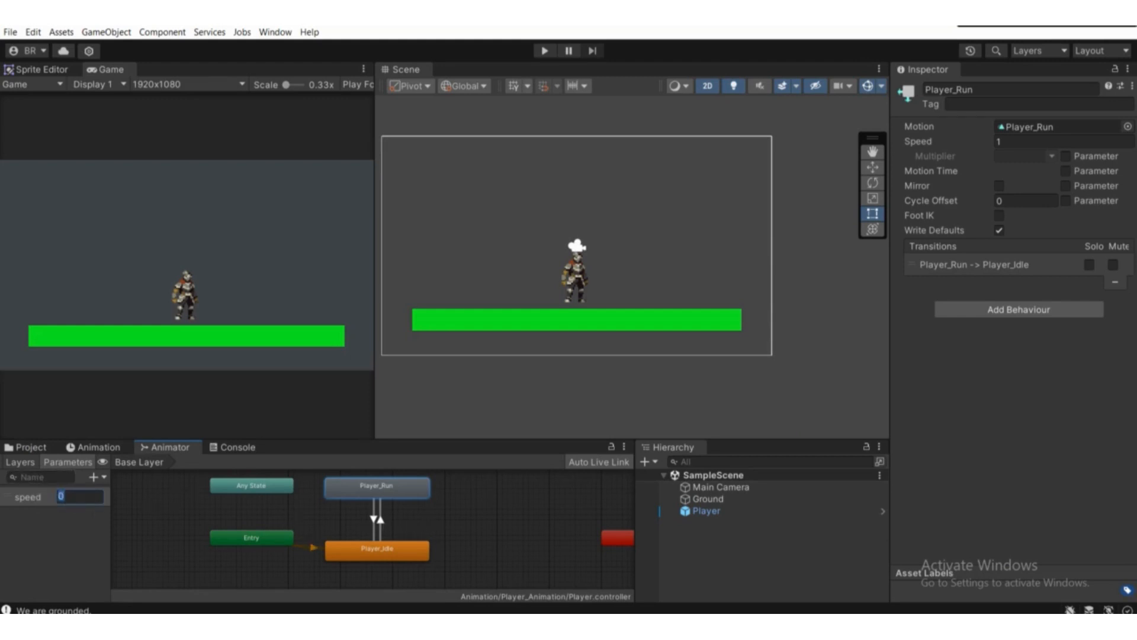
Compare the animator.SetFloat line in Player.cs with the speed parameter in Unity's Animator, ending back in the script
scroll(551, 300, up, 6)
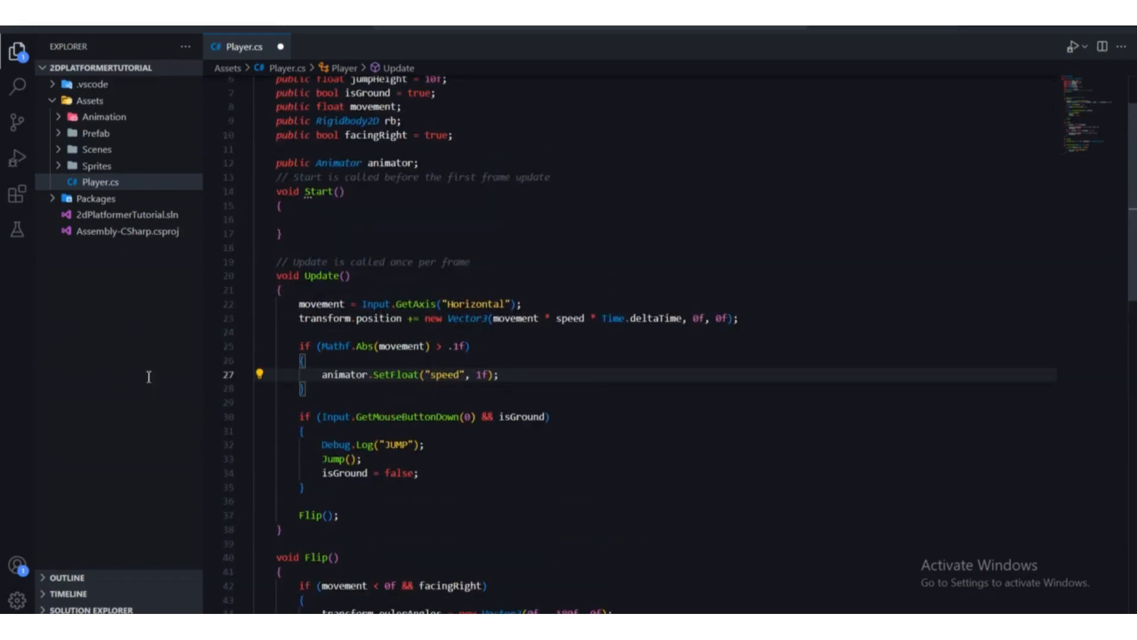
drag(322, 374, 424, 377)
click(461, 384)
key(alt+Tab)
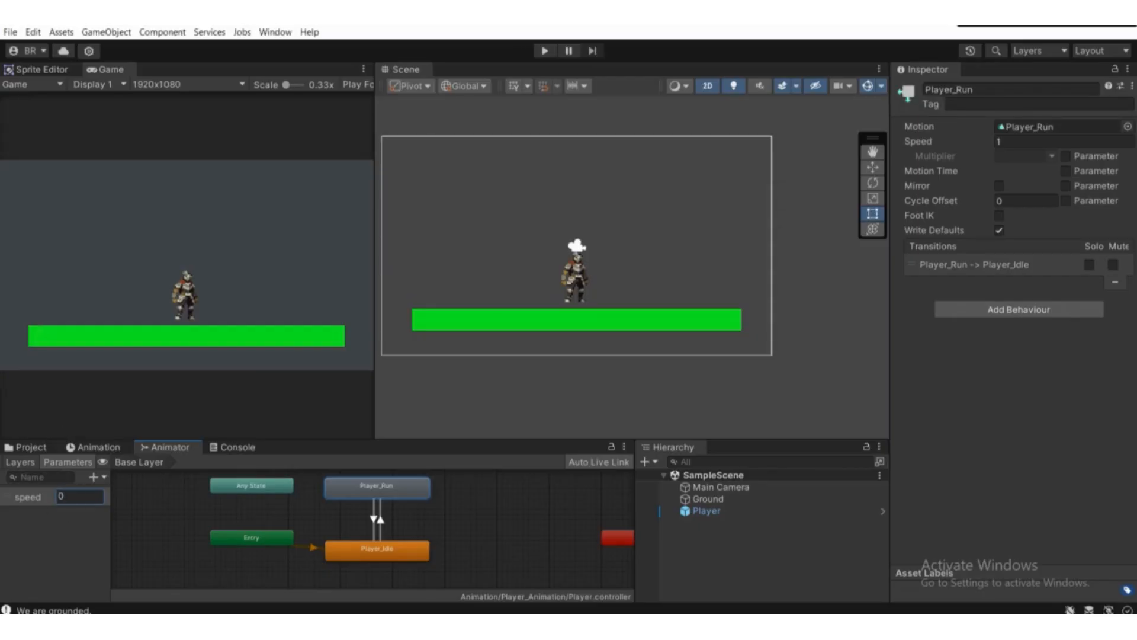
key(alt+Tab)
click(448, 388)
key(alt+Tab)
key(alt+Tab)
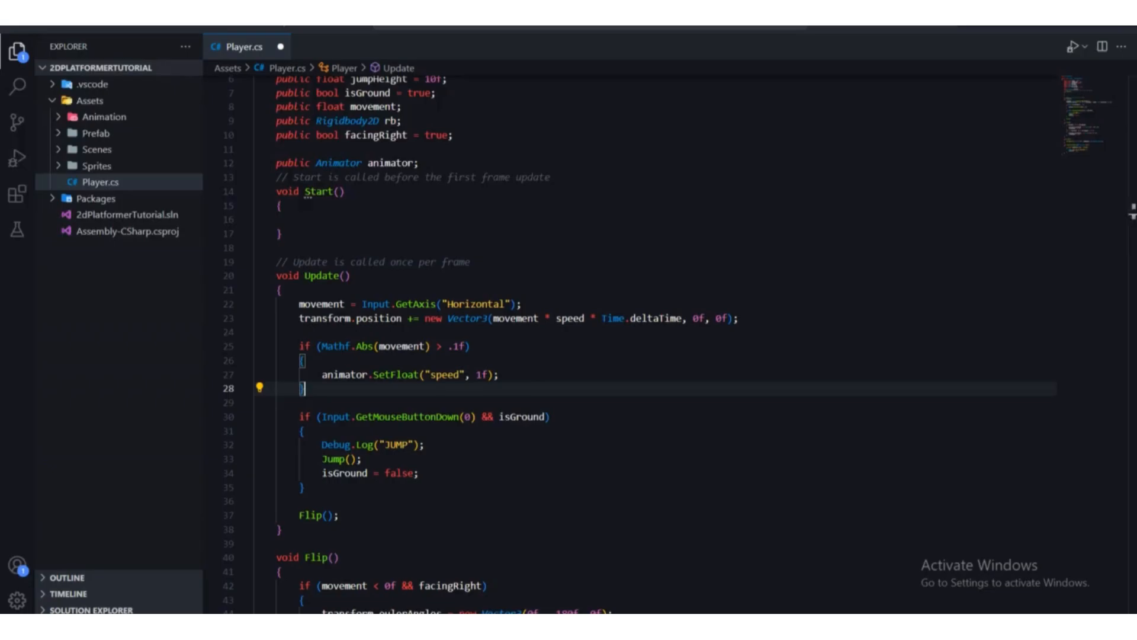
Review the "speed" argument of SetFloat and the Mathf.Abs(movement) > .1f condition above it
click(471, 374)
click(472, 396)
drag(466, 373, 439, 371)
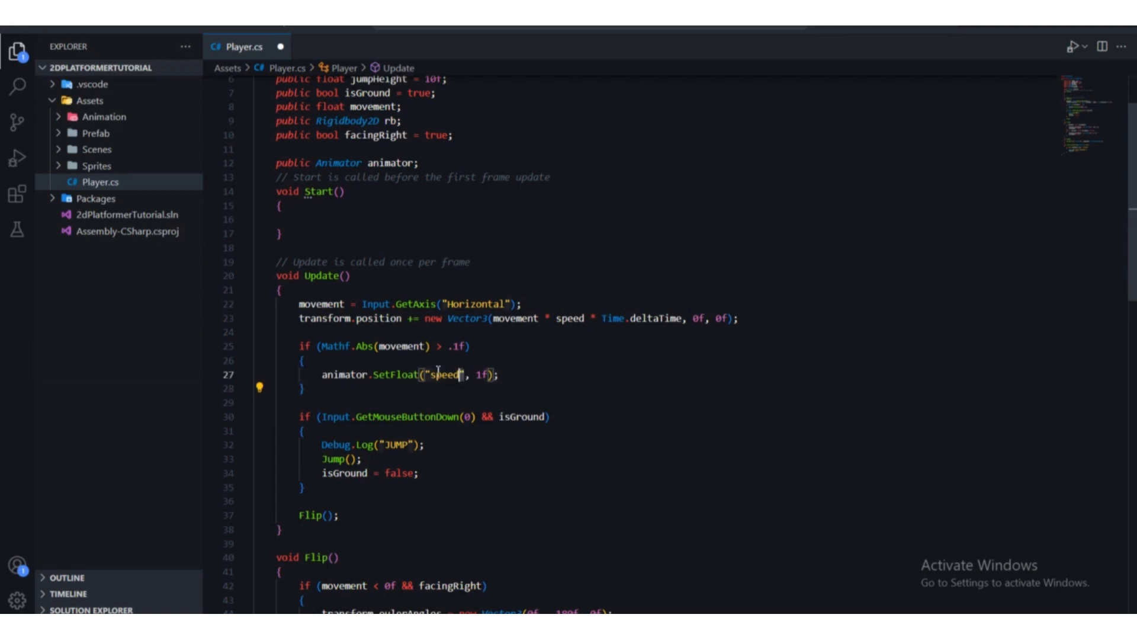
click(482, 433)
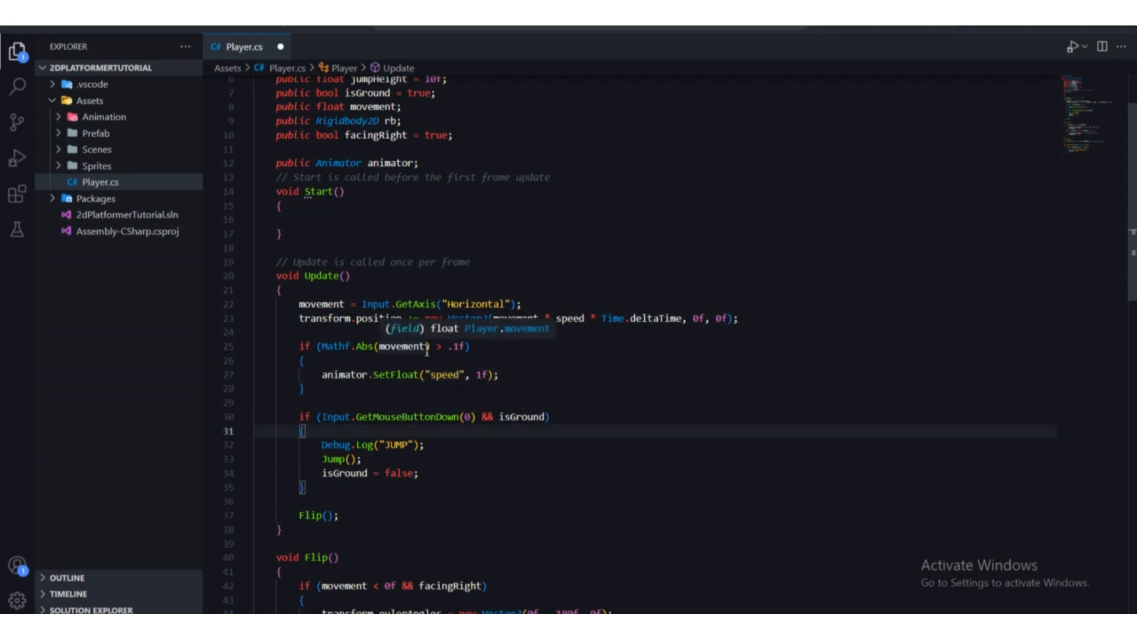
click(379, 347)
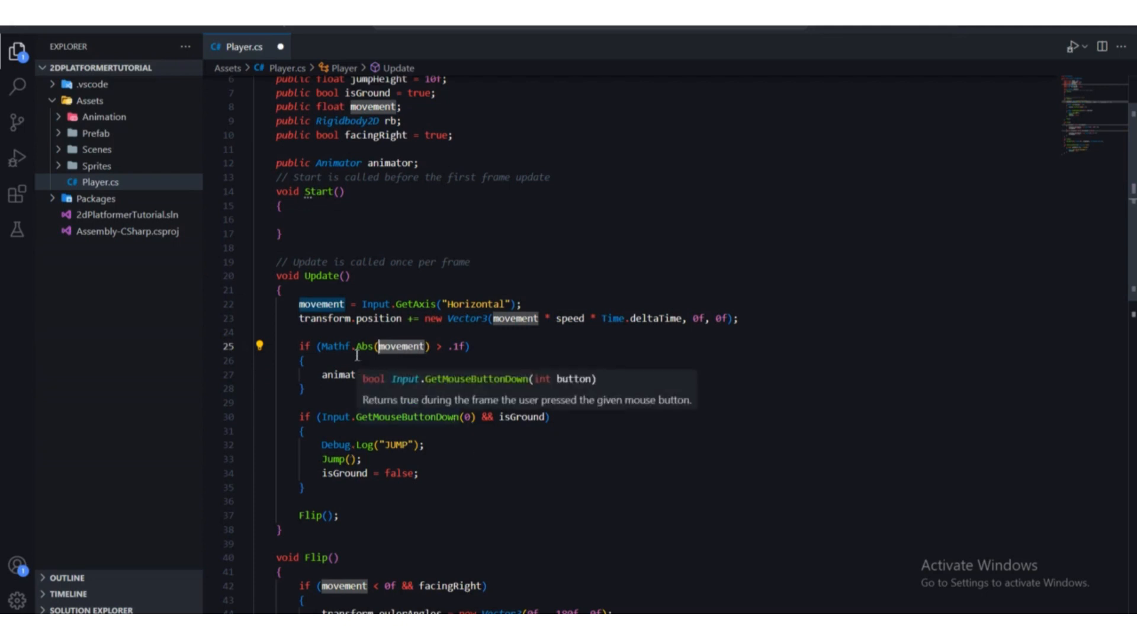
drag(322, 347, 375, 347)
click(302, 360)
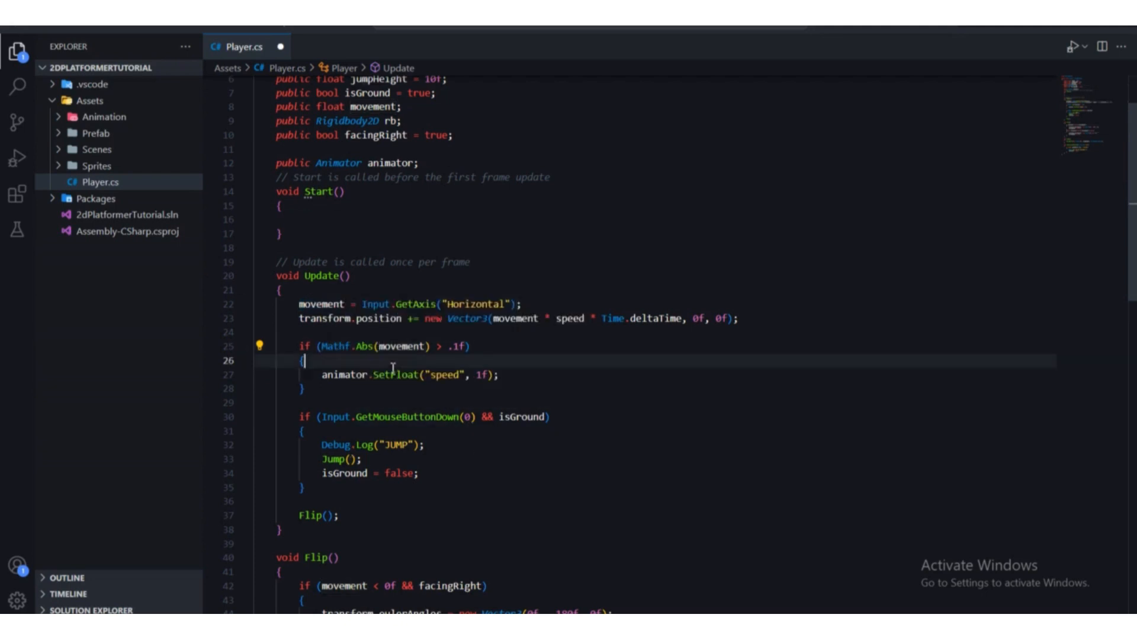
click(398, 346)
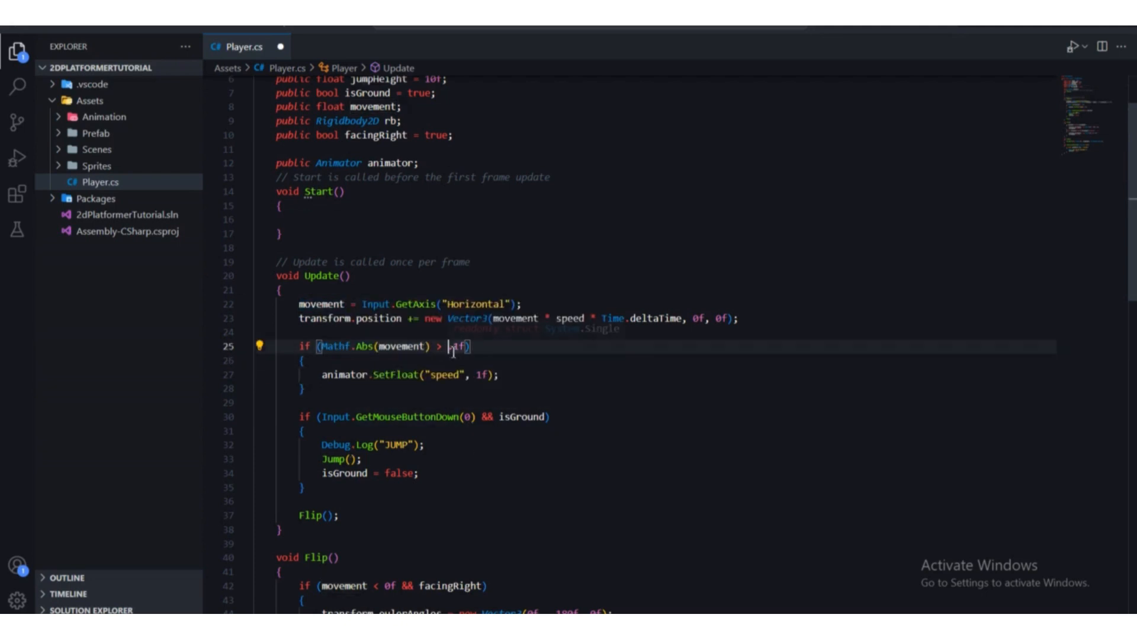
drag(448, 347, 466, 351)
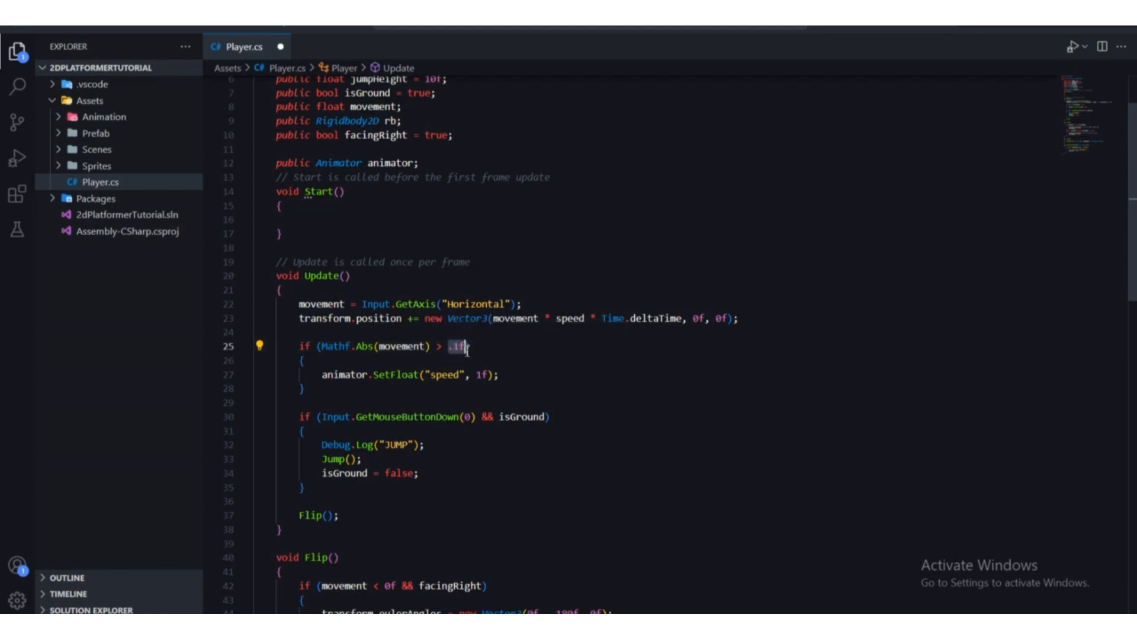
Switch to Unity and inspect the speed condition of the Player_Idle to Player_Run transition
click(649, 613)
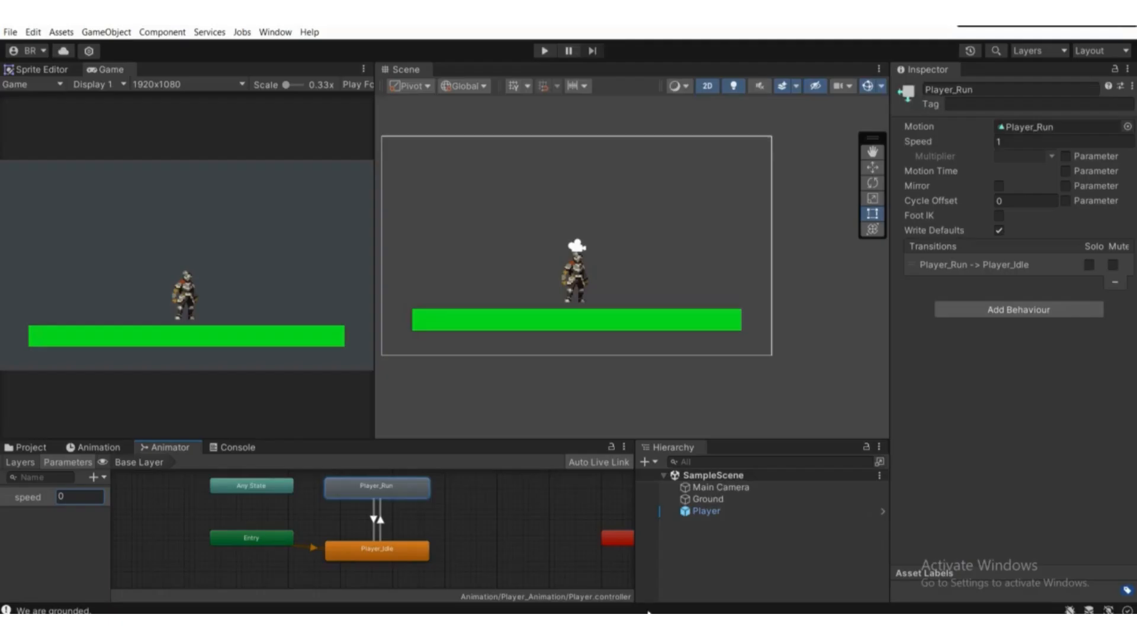
click(385, 520)
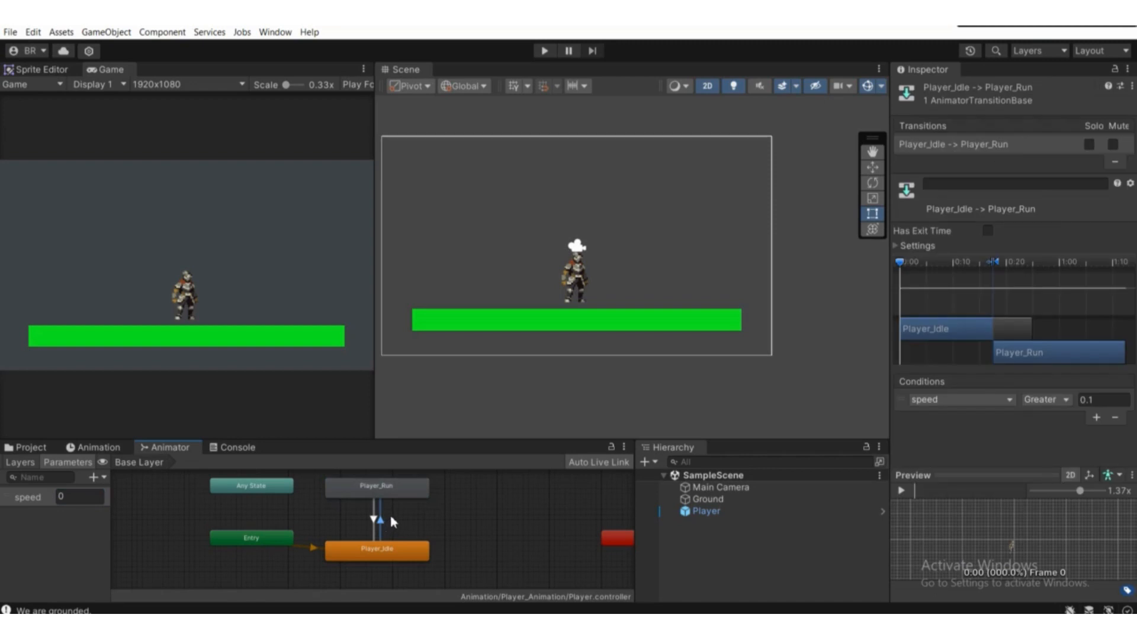
scroll(669, 363, down, 1)
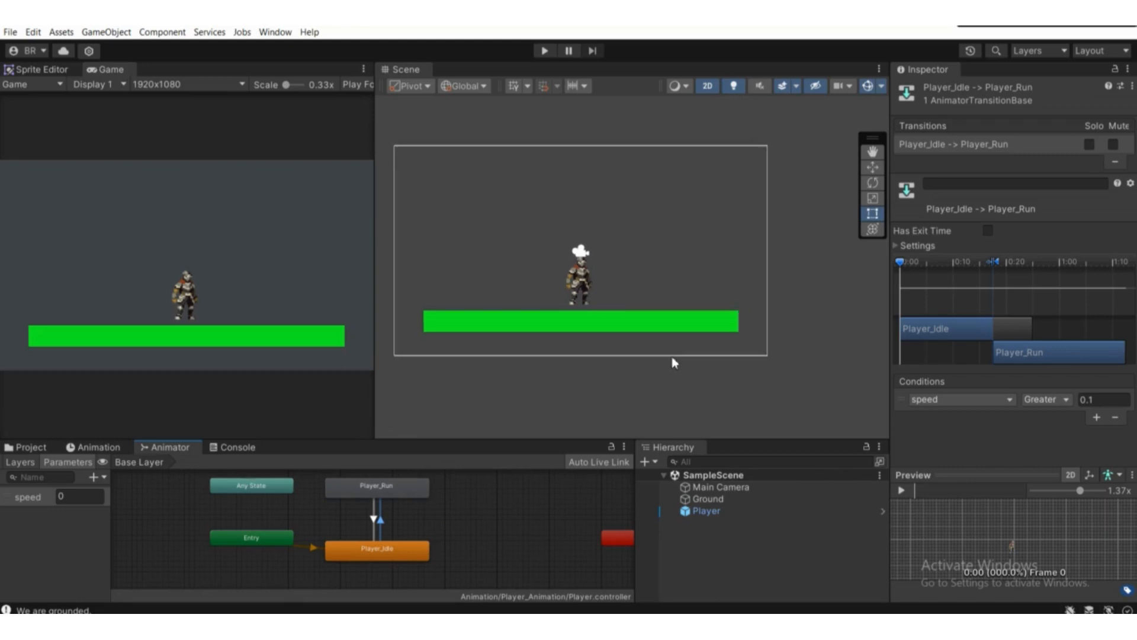
scroll(572, 341, up, 5)
middle_drag(645, 349, 563, 373)
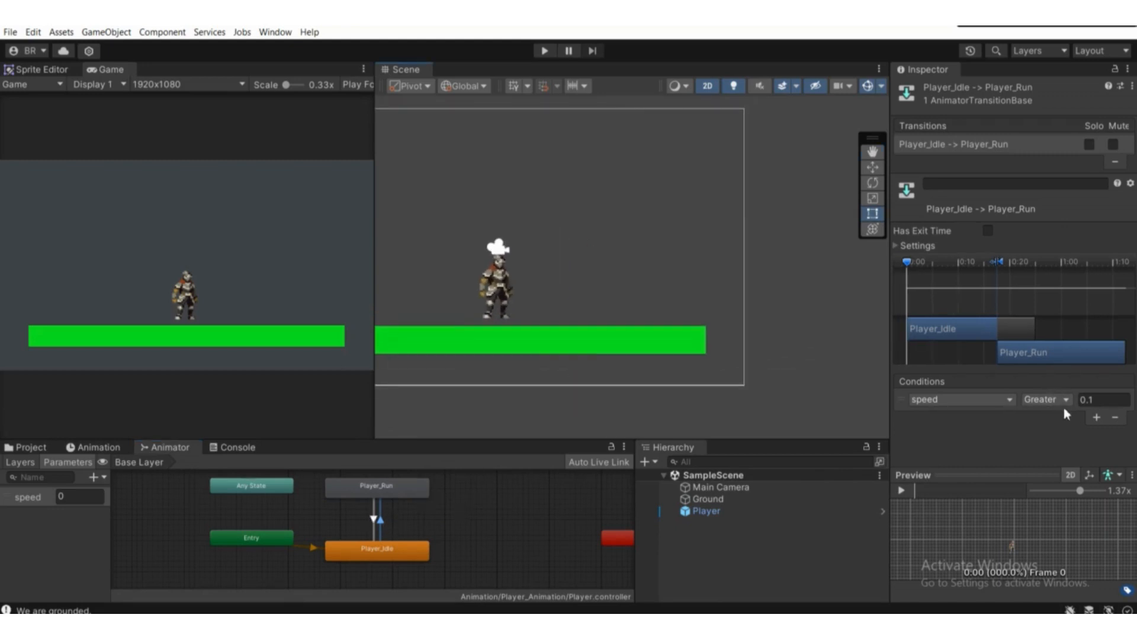
click(1095, 400)
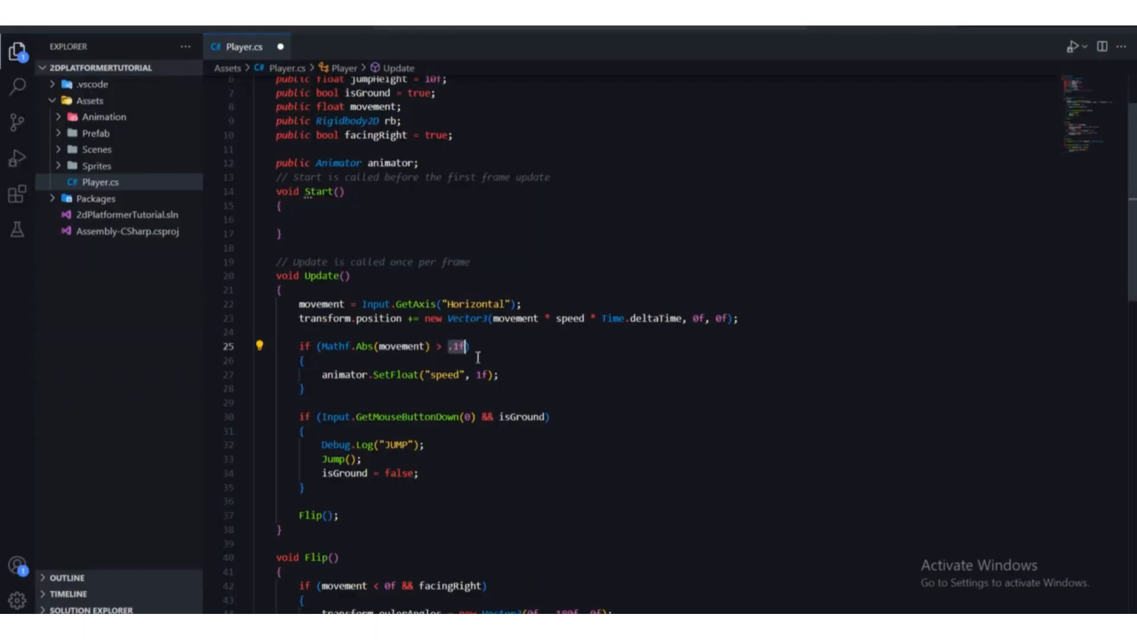
Recheck the if condition and SetFloat statement in Player.cs, then switch to Unity to view the Animator states
click(474, 360)
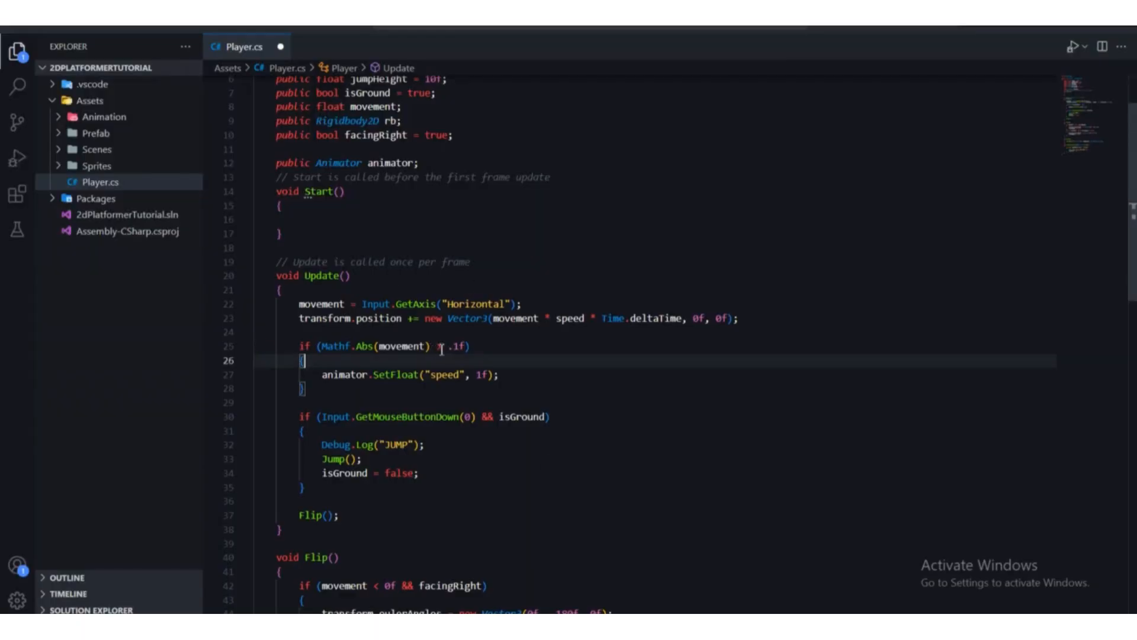
drag(466, 348, 315, 348)
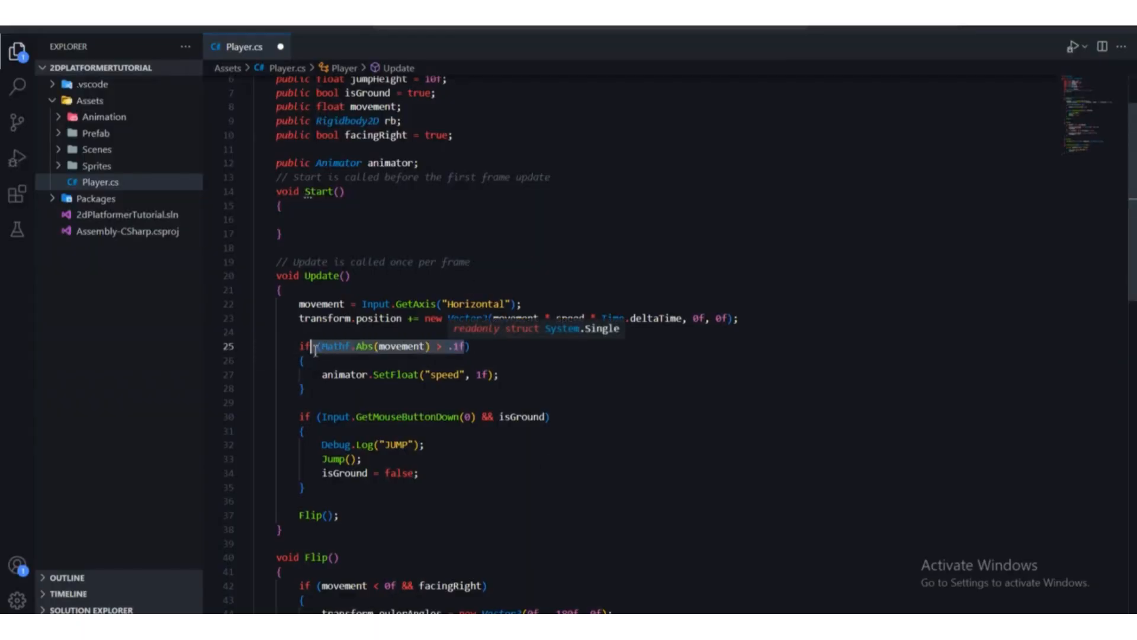
click(441, 375)
drag(449, 347, 322, 375)
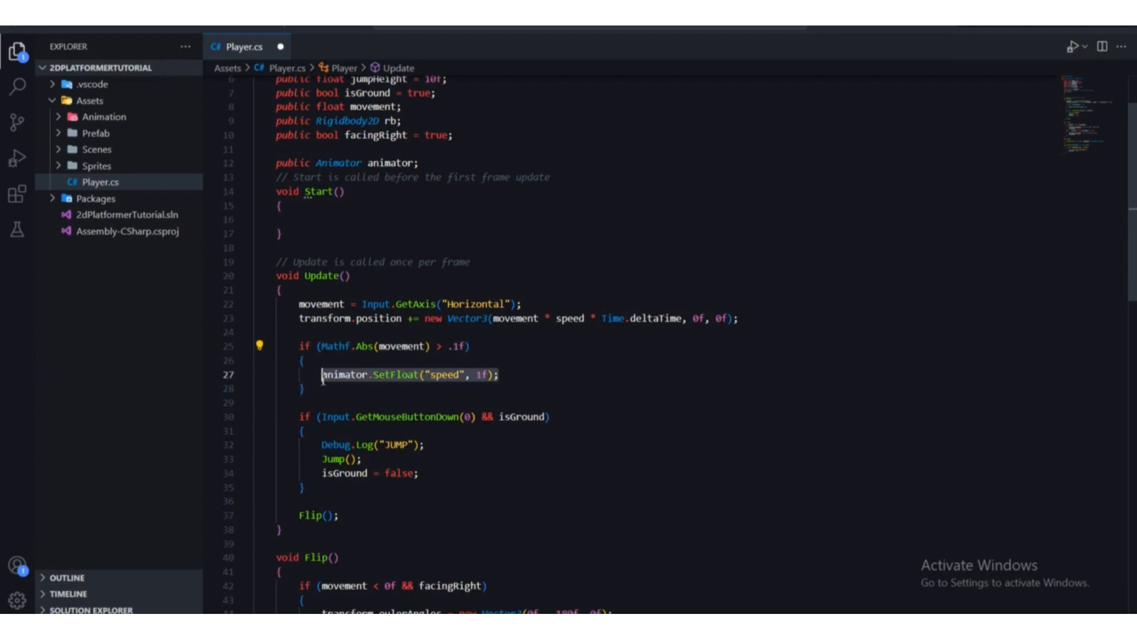
click(481, 381)
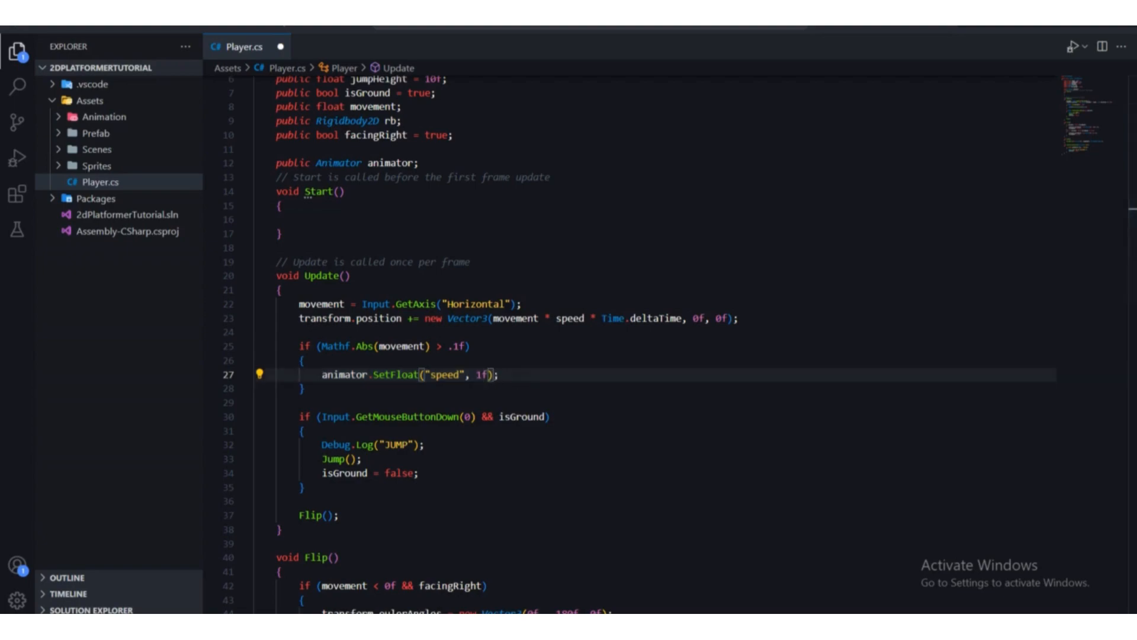
key(alt+Tab)
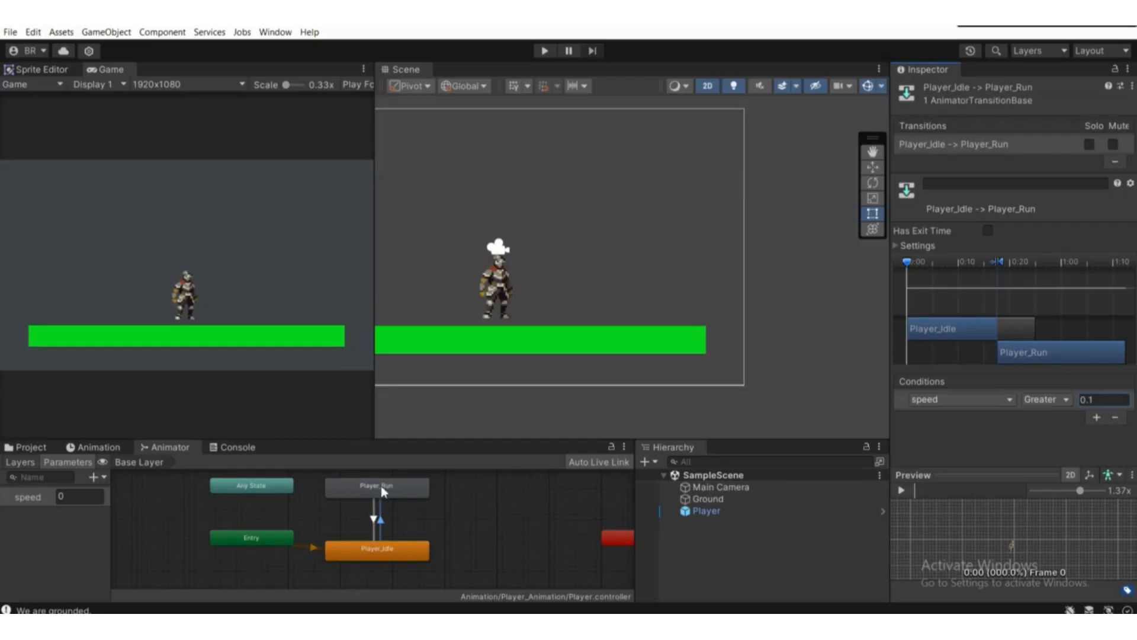
Switch to Player.cs in Visual Studio Code and start an else if (movement) branch below the SetFloat if block in Update
key(alt+Tab)
scroll(558, 353, down, 2)
scroll(558, 353, up, 1)
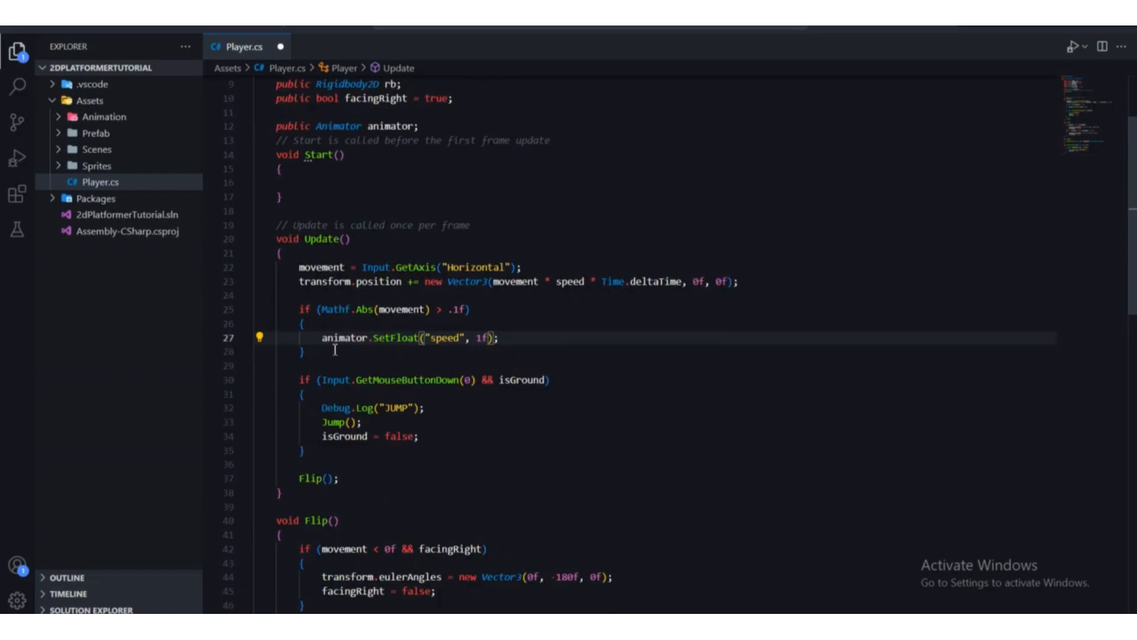
click(336, 349)
key(Return)
text(els)
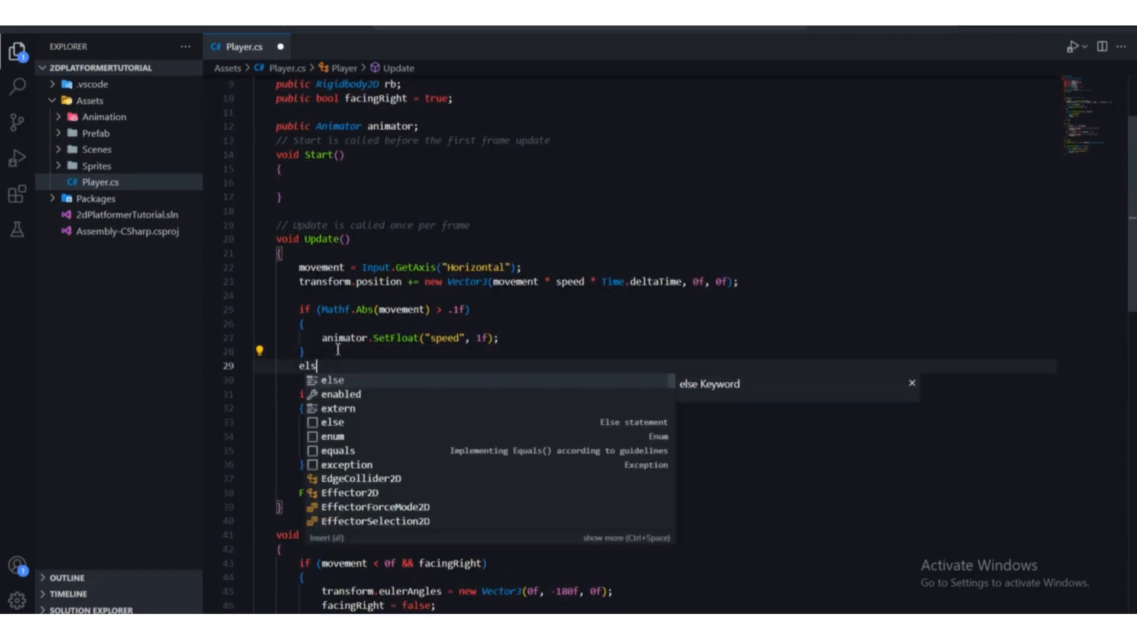
text(e if )
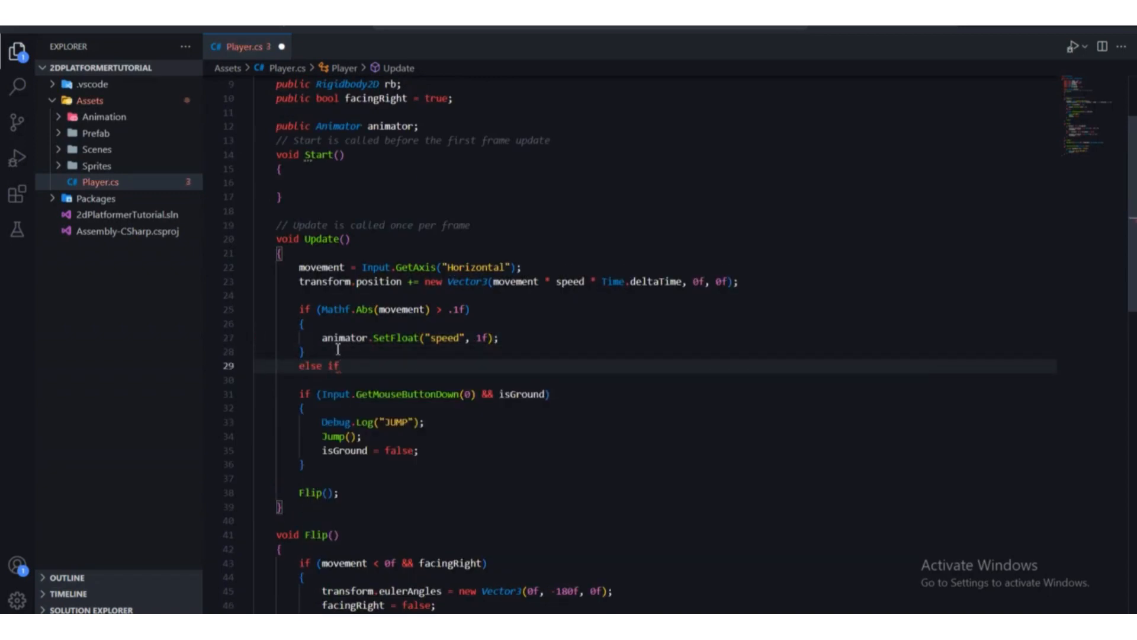
text((movement)
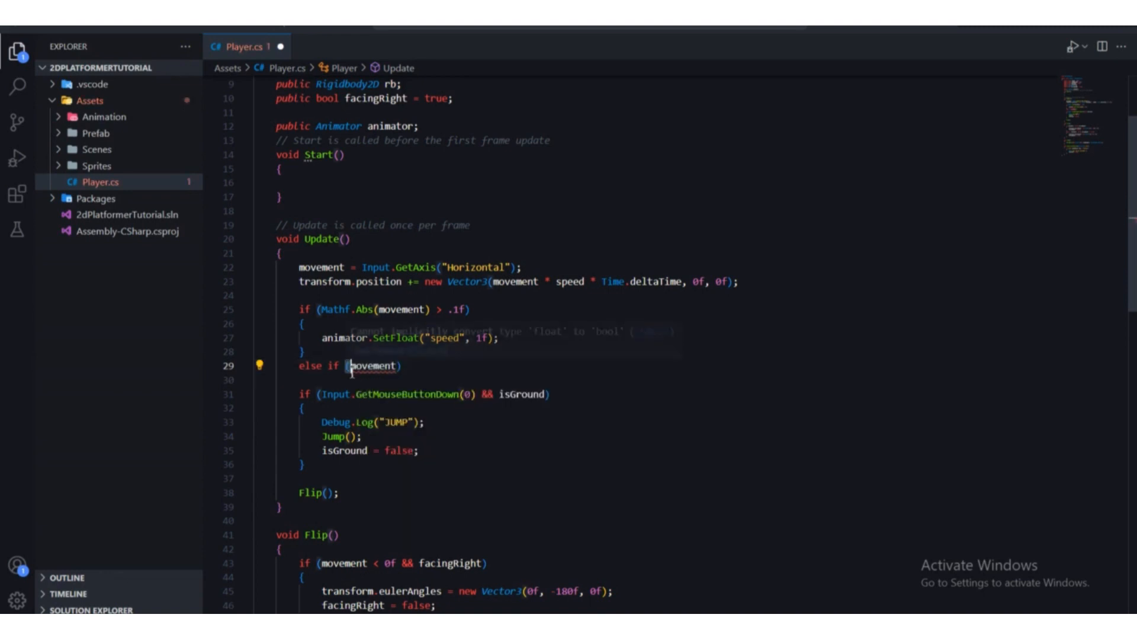
Complete the else-if condition as Mathf.Abs(movement) < .1f and give the branch an empty braced body
click(351, 367)
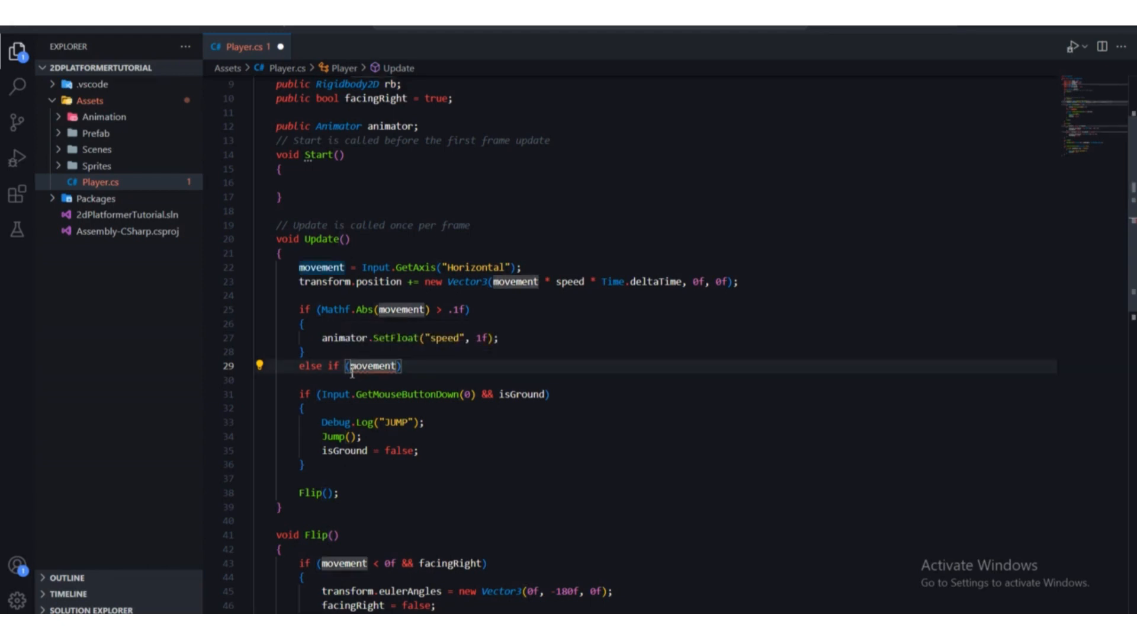
text(Mathf)
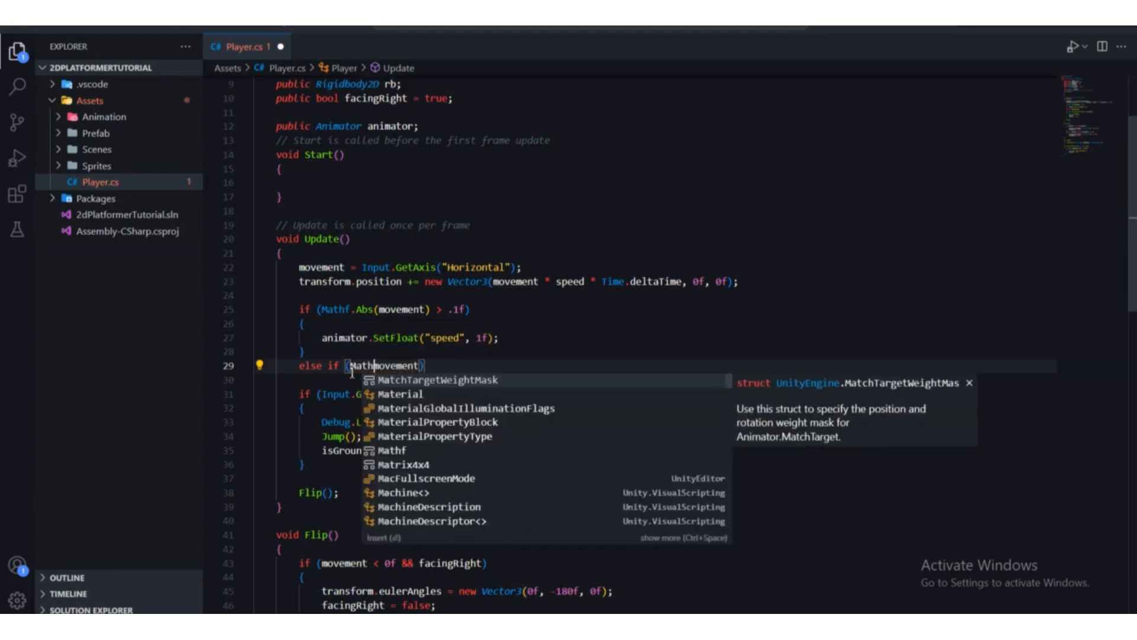
key(Escape)
text(.Abs()
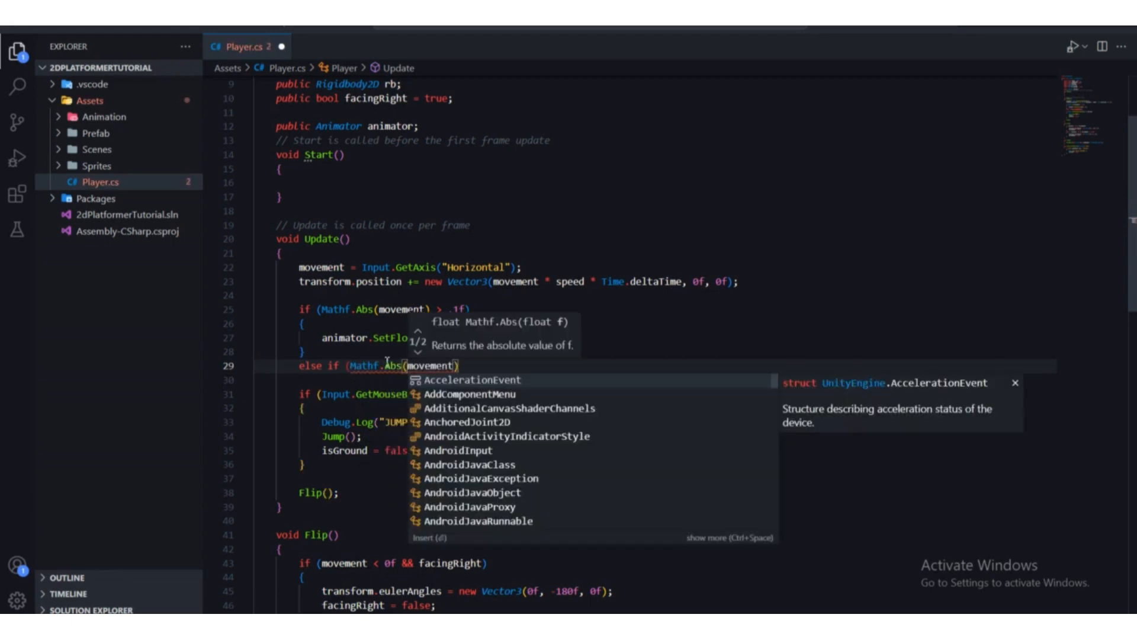
click(458, 364)
text() )
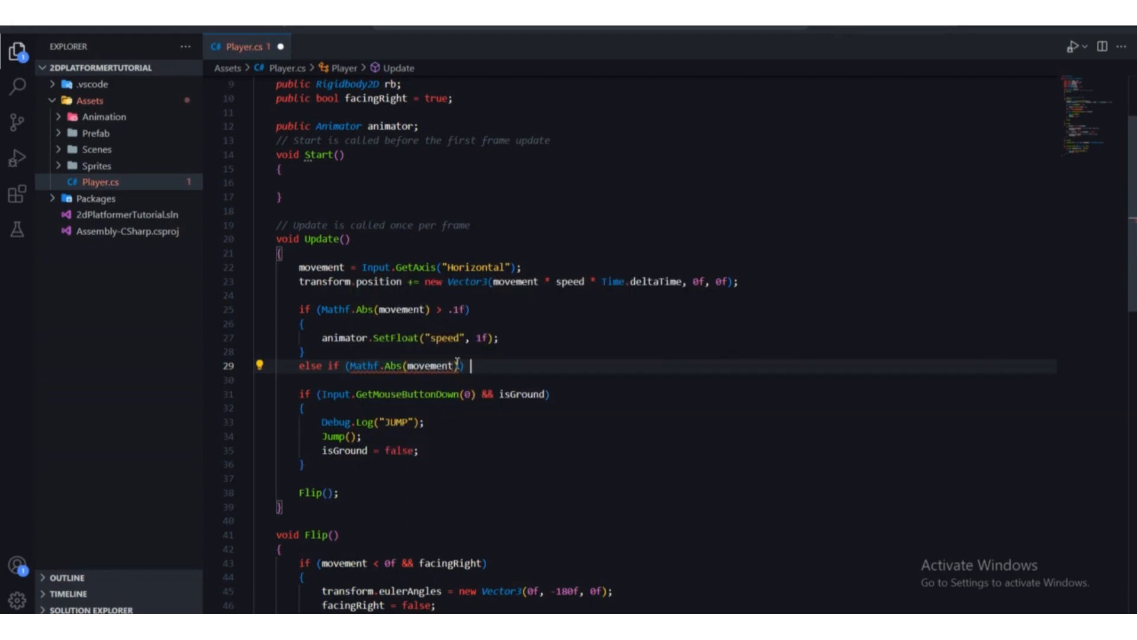
text( < .1f)
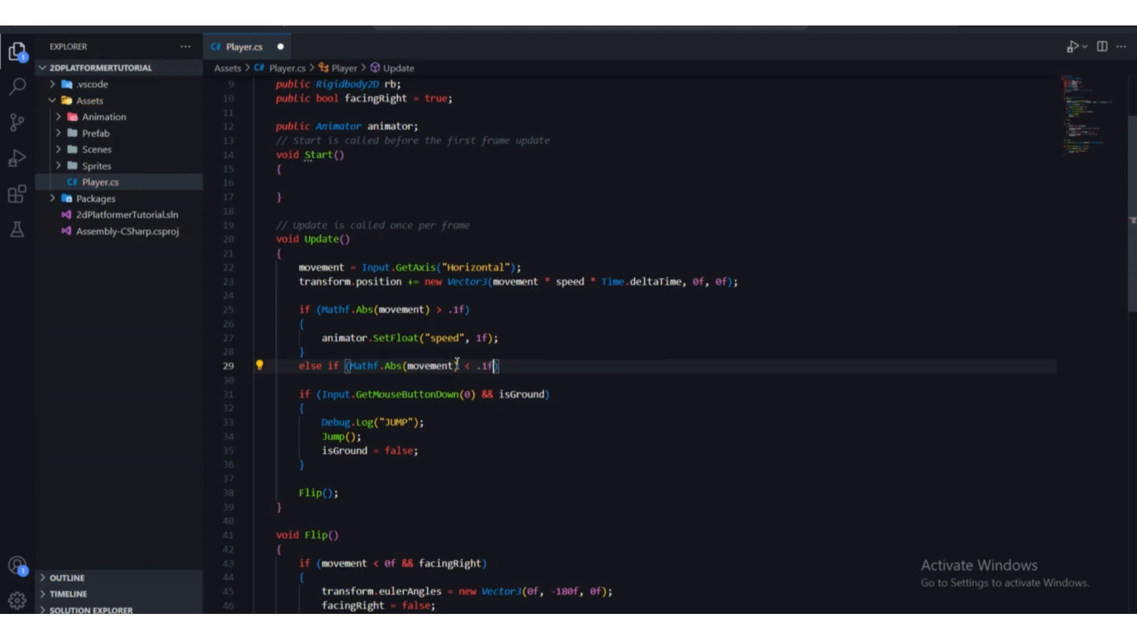
key(Return)
text({)
key(Return)
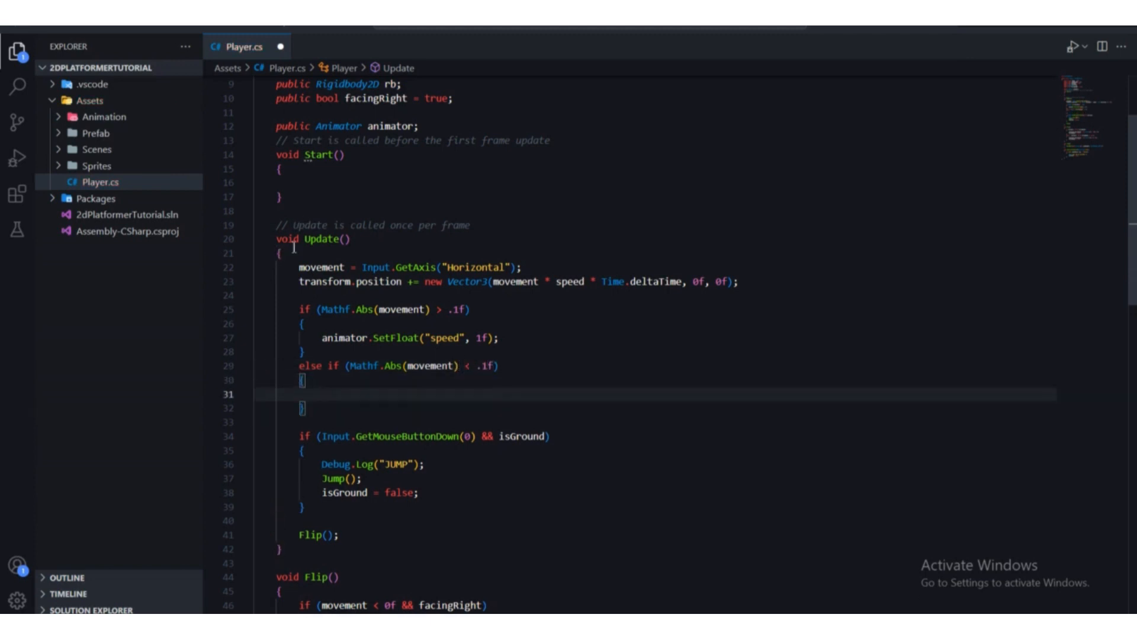
Review the movement argument and the .1f threshold in the new else-if condition
scroll(414, 348, down, 2)
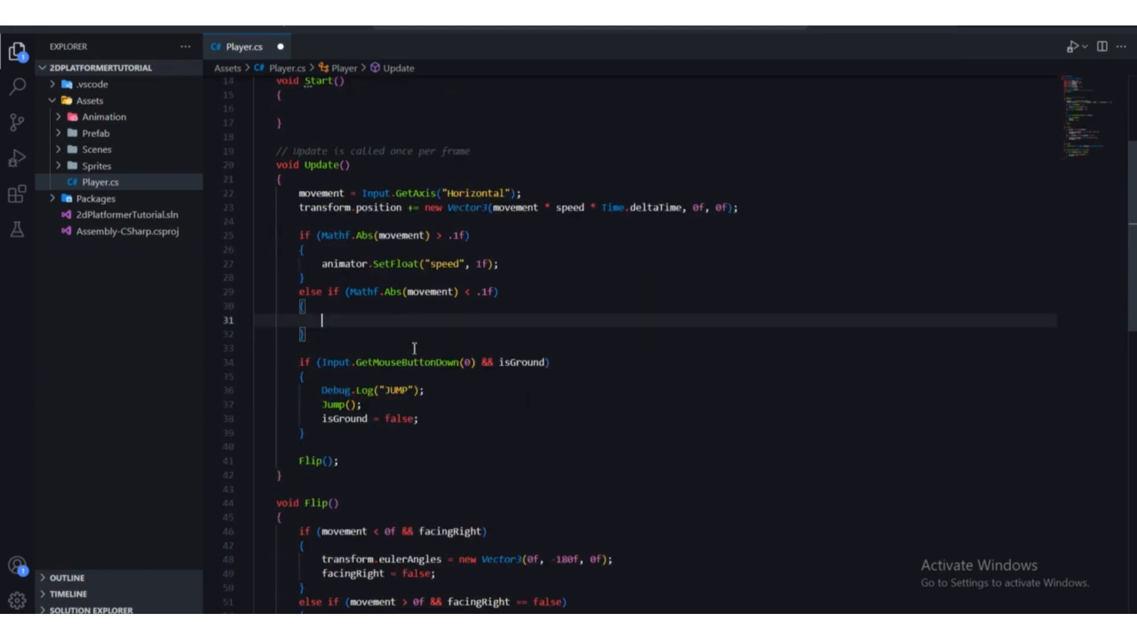
double_click(409, 290)
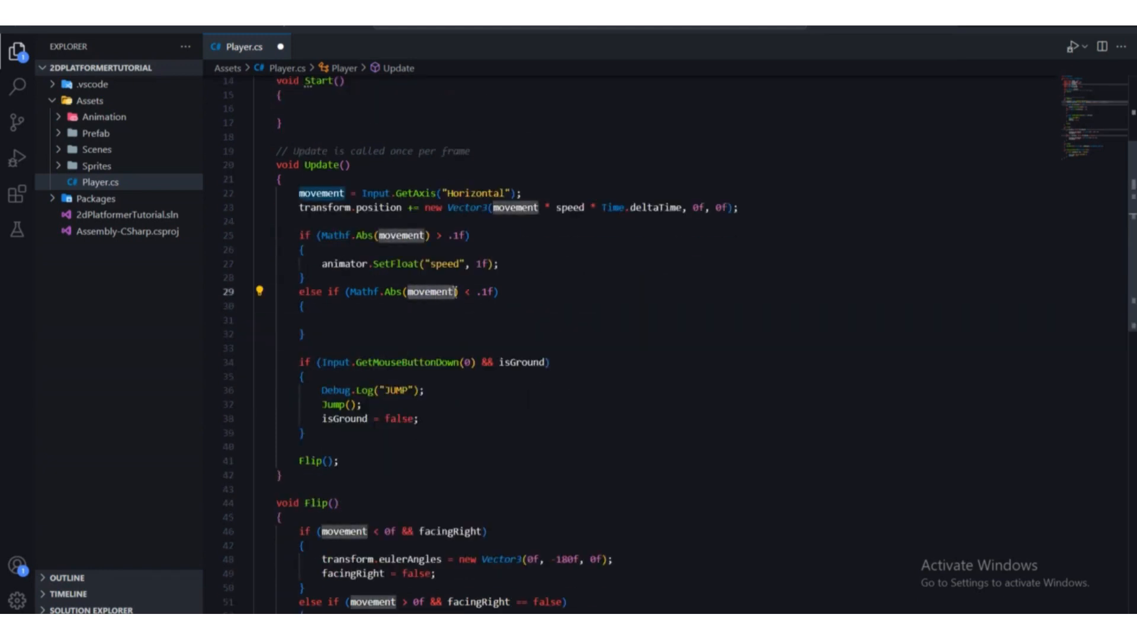
click(482, 303)
click(495, 292)
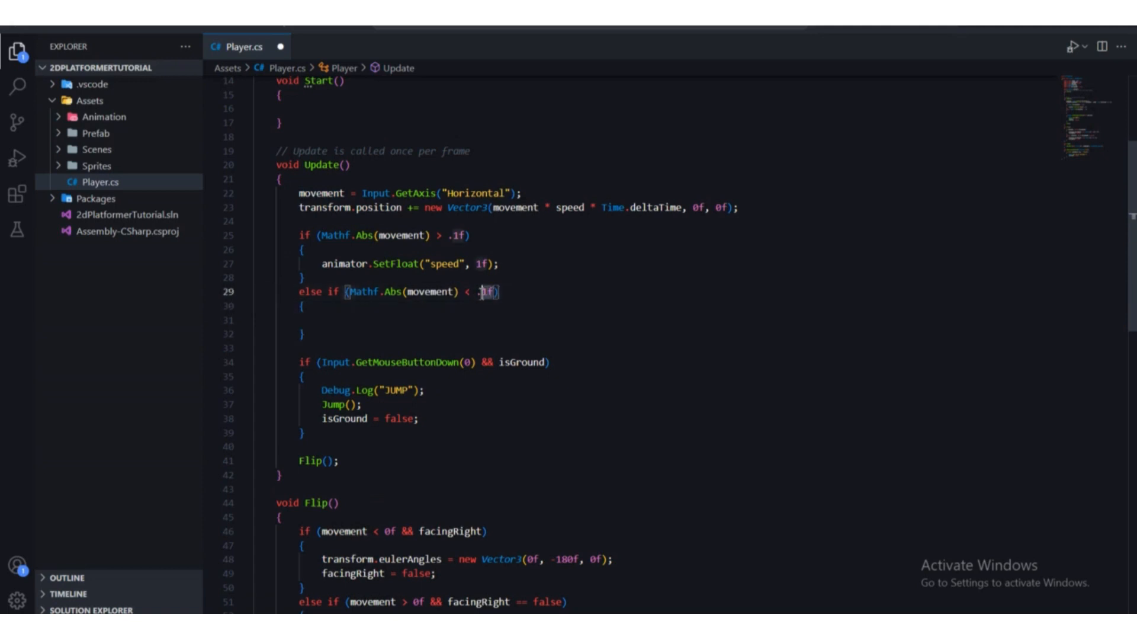
click(476, 291)
click(482, 317)
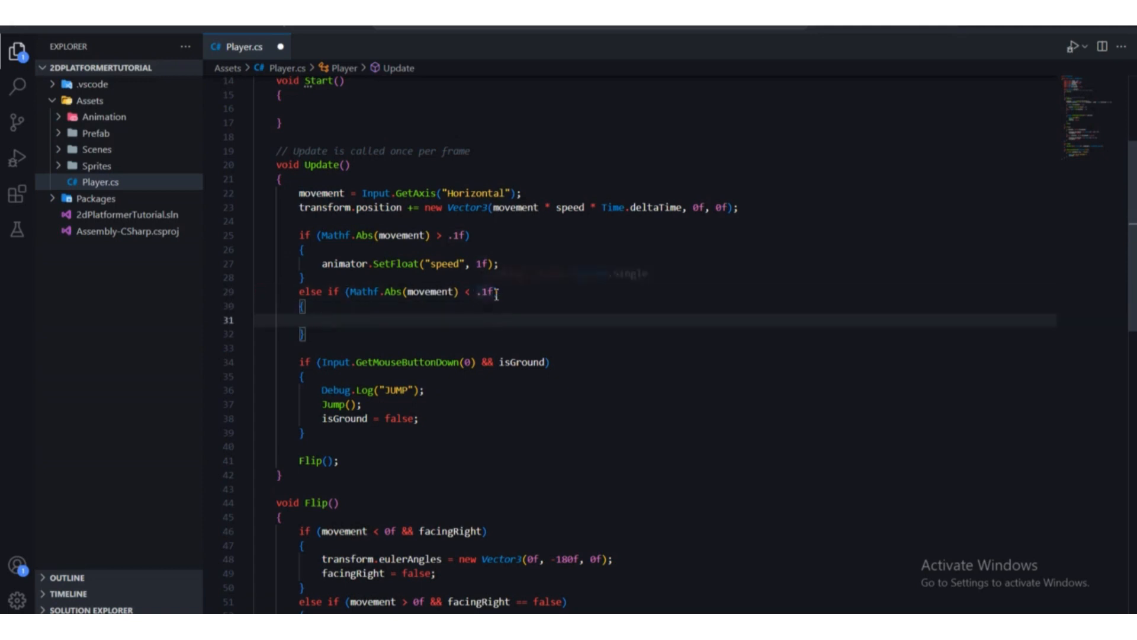
drag(495, 294, 477, 293)
click(468, 331)
scroll(415, 332, up, 1)
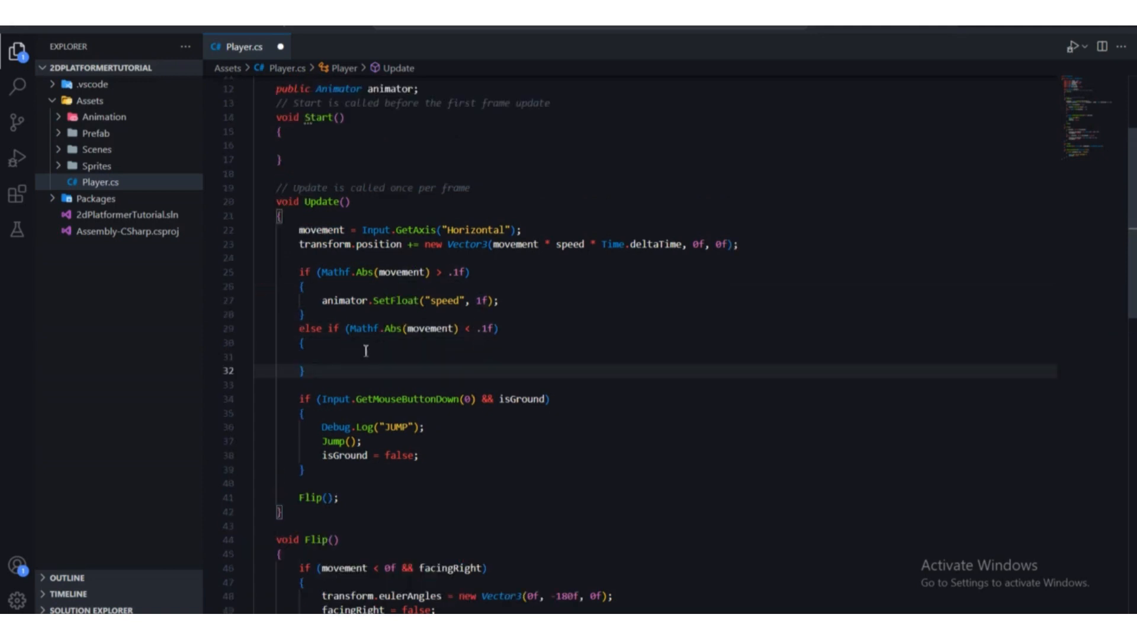
Add animator.SetFloat("speed", 0f); inside the else-if block and save the script
click(367, 359)
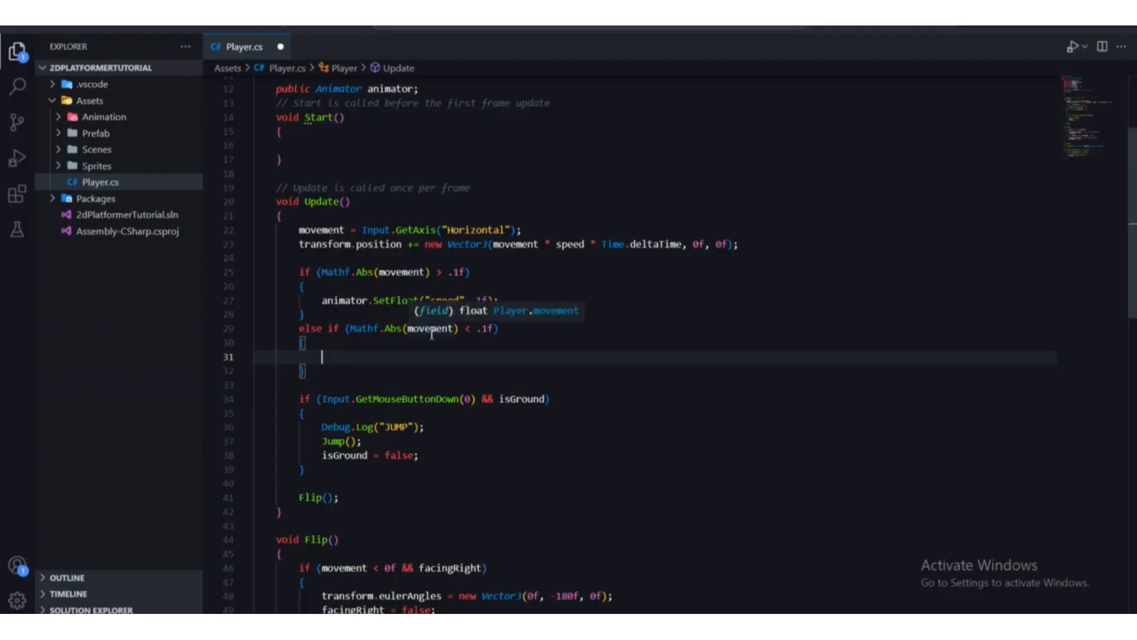
text(animator)
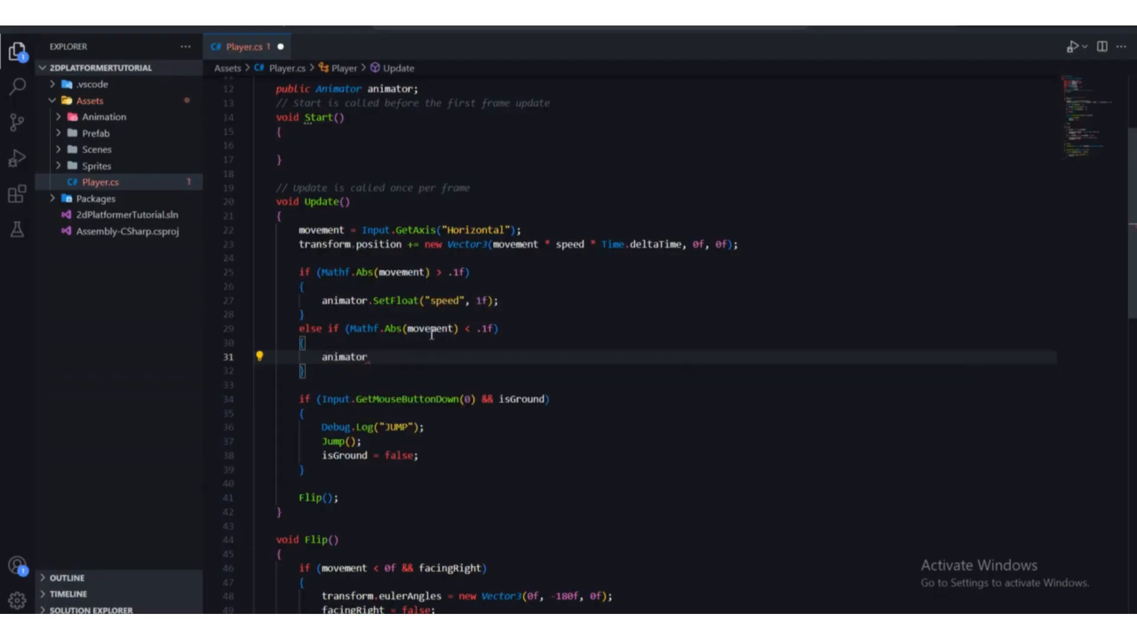
text(.set)
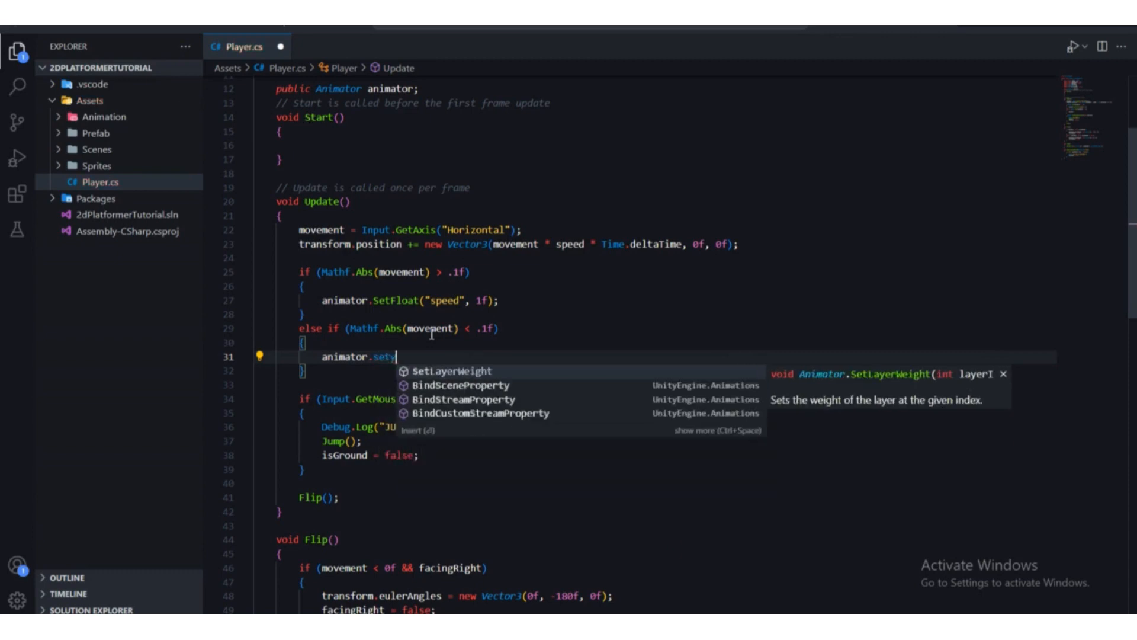
text(f)
key(Tab)
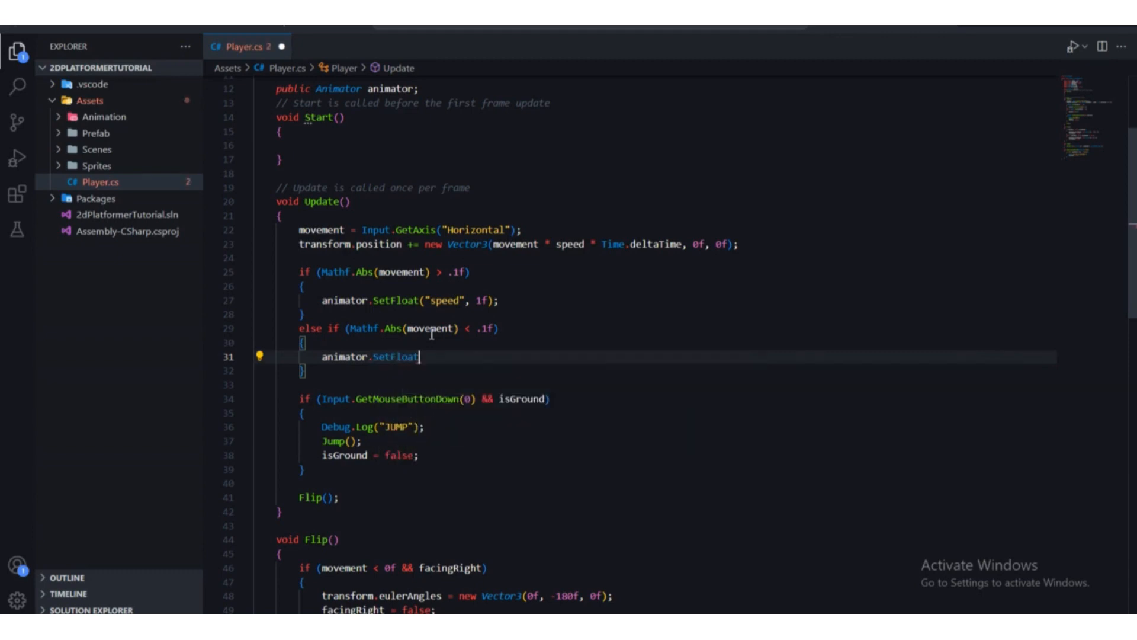
text(()
text("speed)
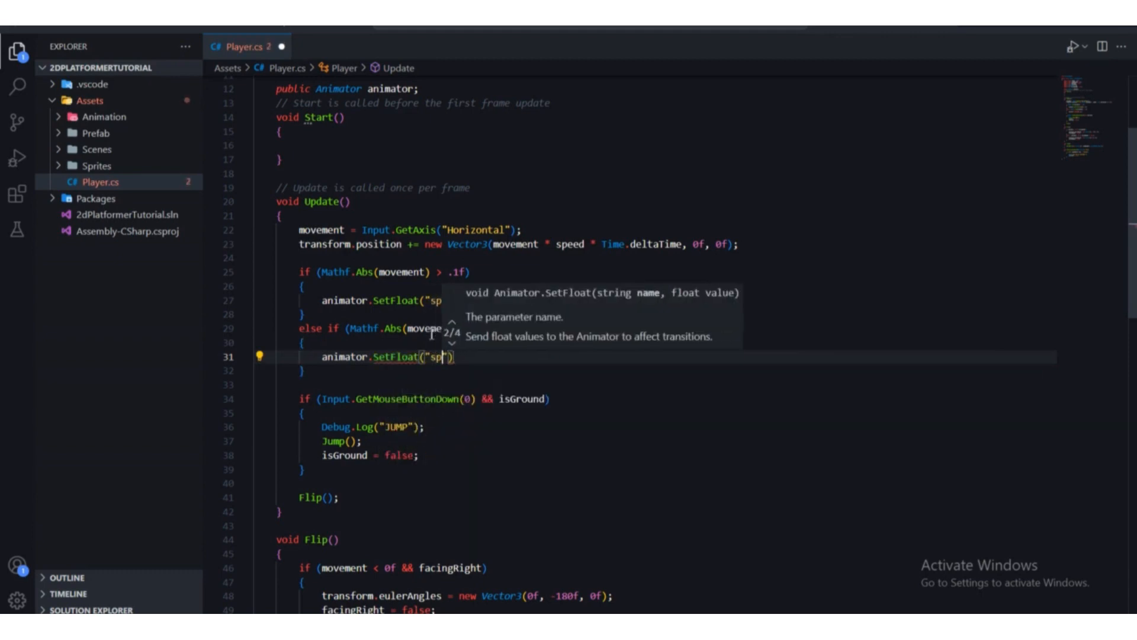
text(")
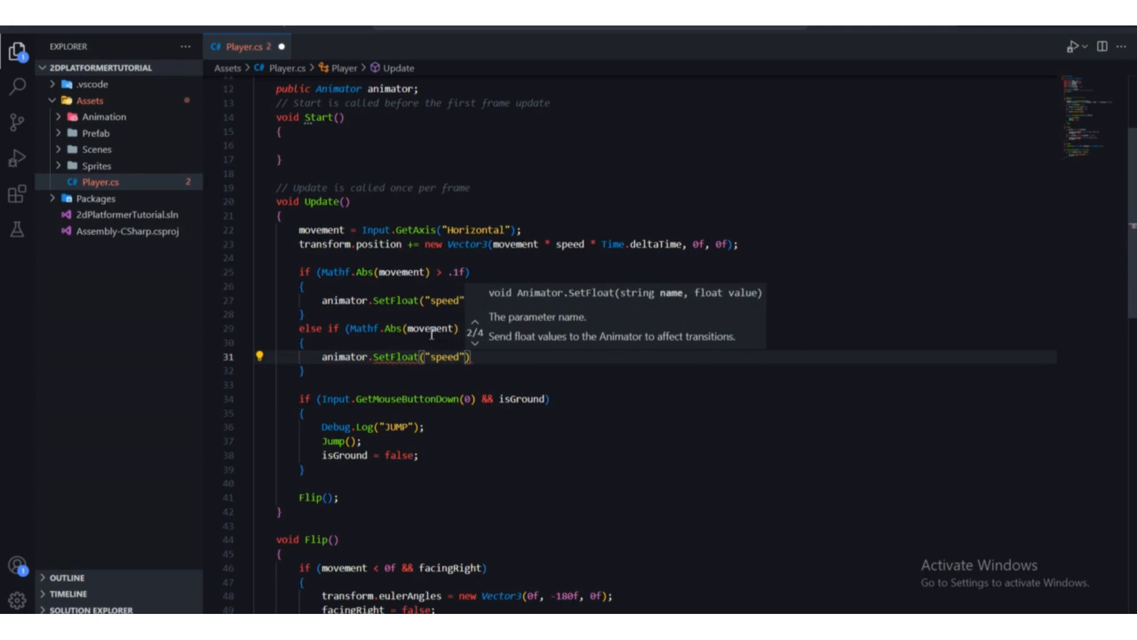
text(, 0f))
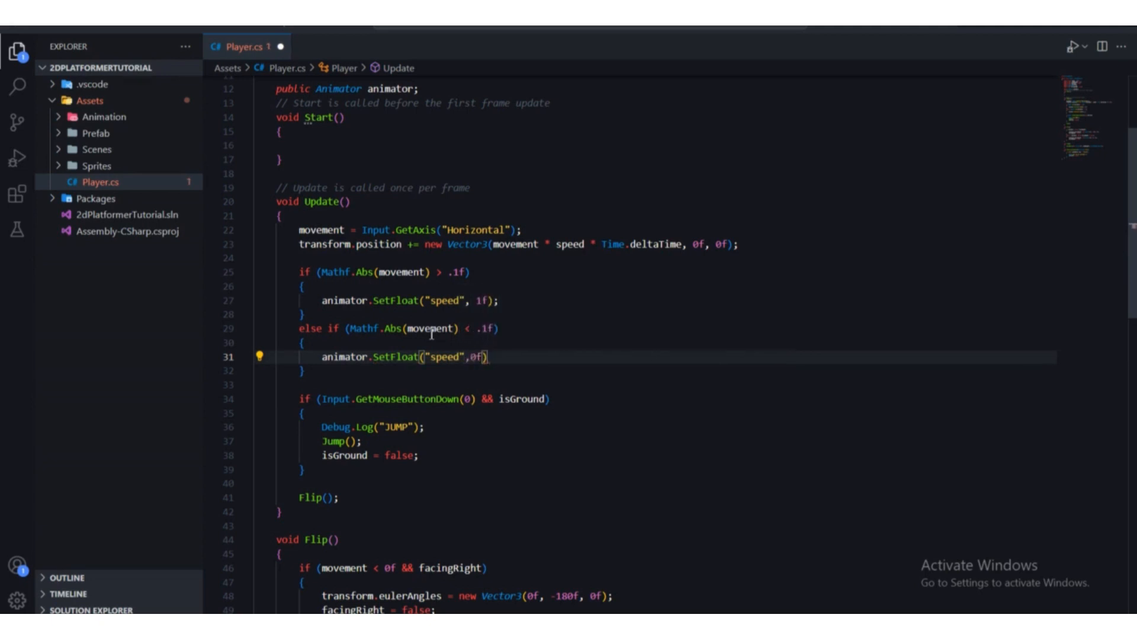
text(;)
key(ctrl+s)
Reread the finished else-if block in Update, focusing on its Mathf.Abs(movement) expression
scroll(556, 254, down, 2)
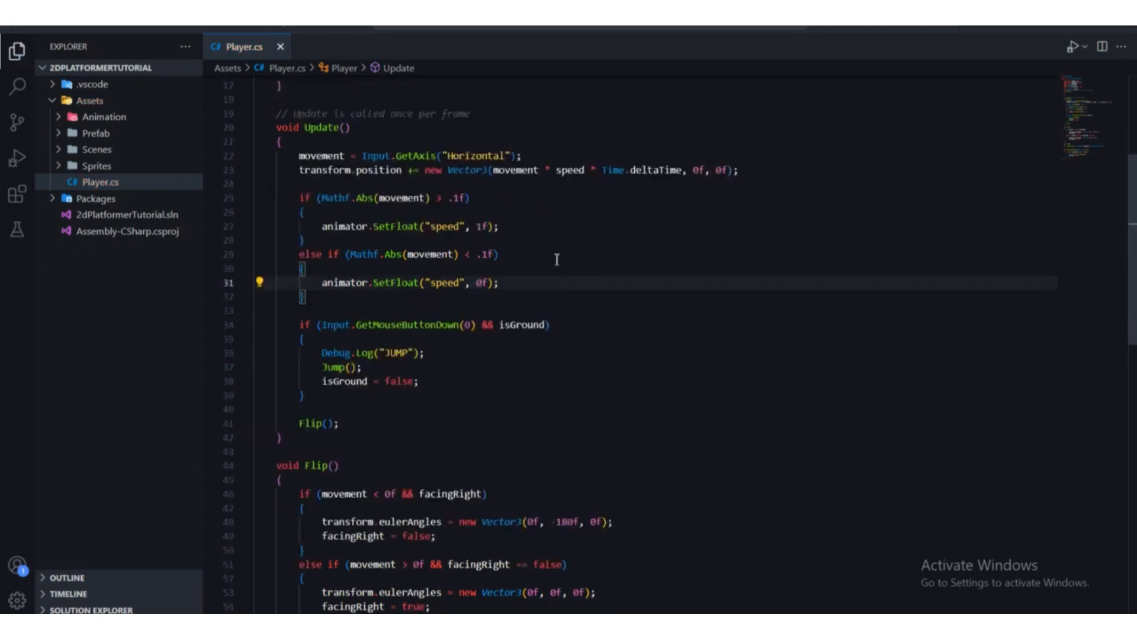
scroll(415, 356, up, 4)
click(339, 441)
drag(313, 483, 300, 439)
click(502, 444)
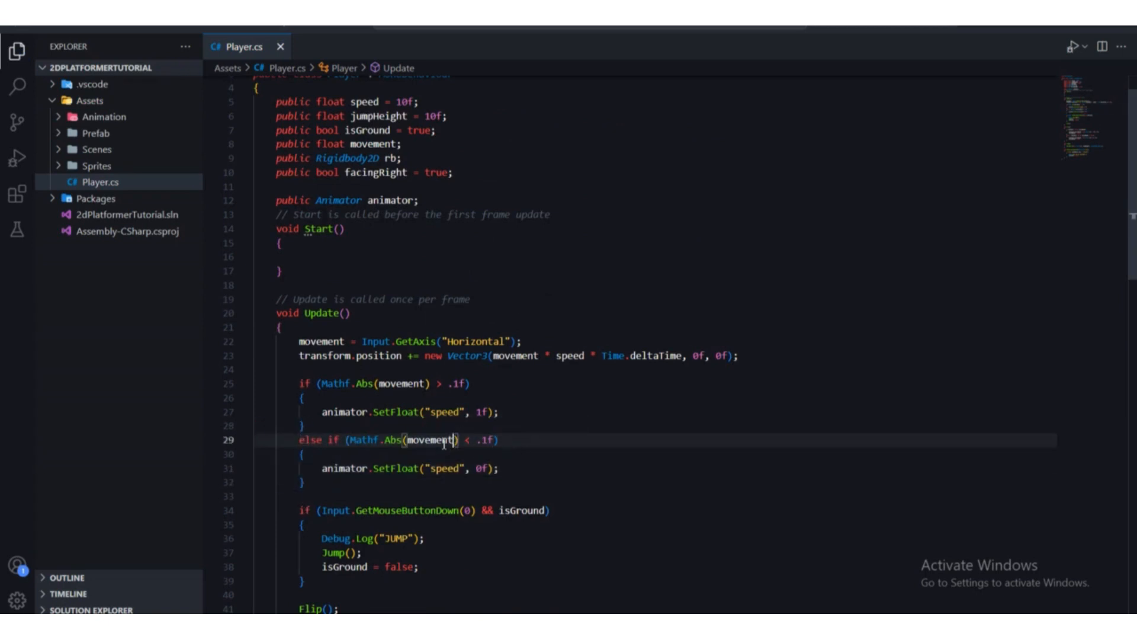
double_click(408, 440)
scroll(495, 429, down, 2)
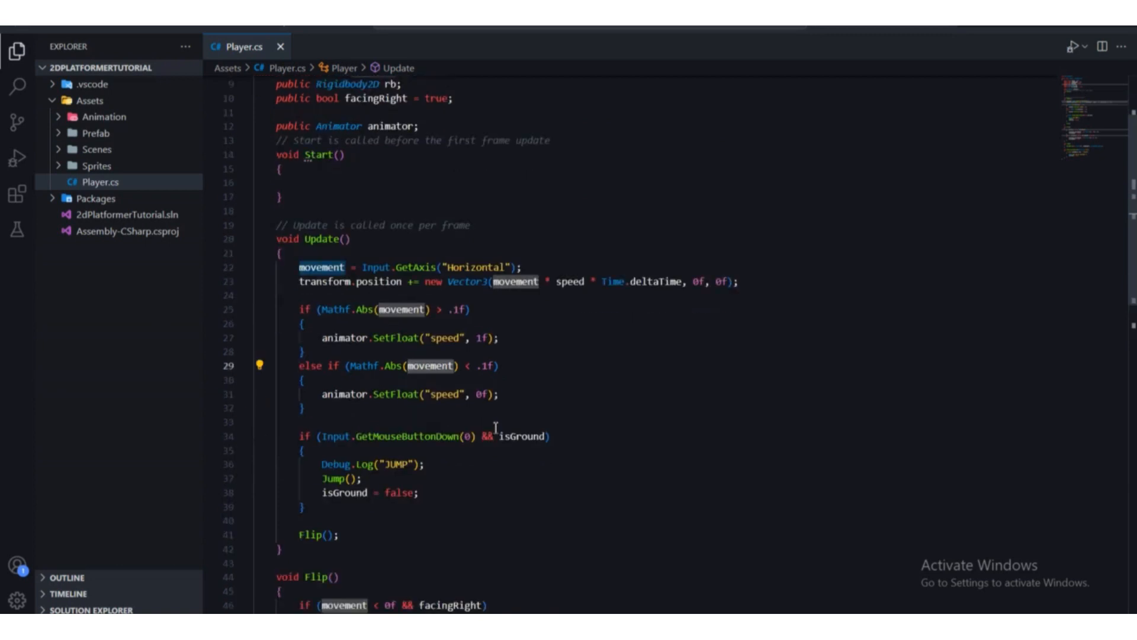
click(463, 375)
drag(460, 367, 412, 367)
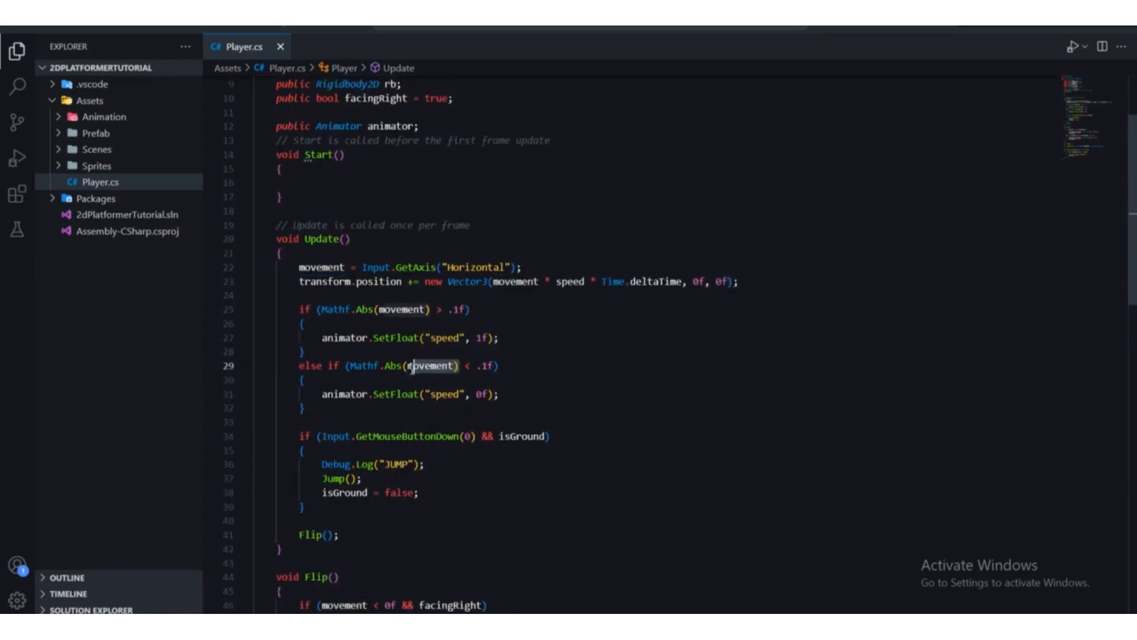
click(465, 381)
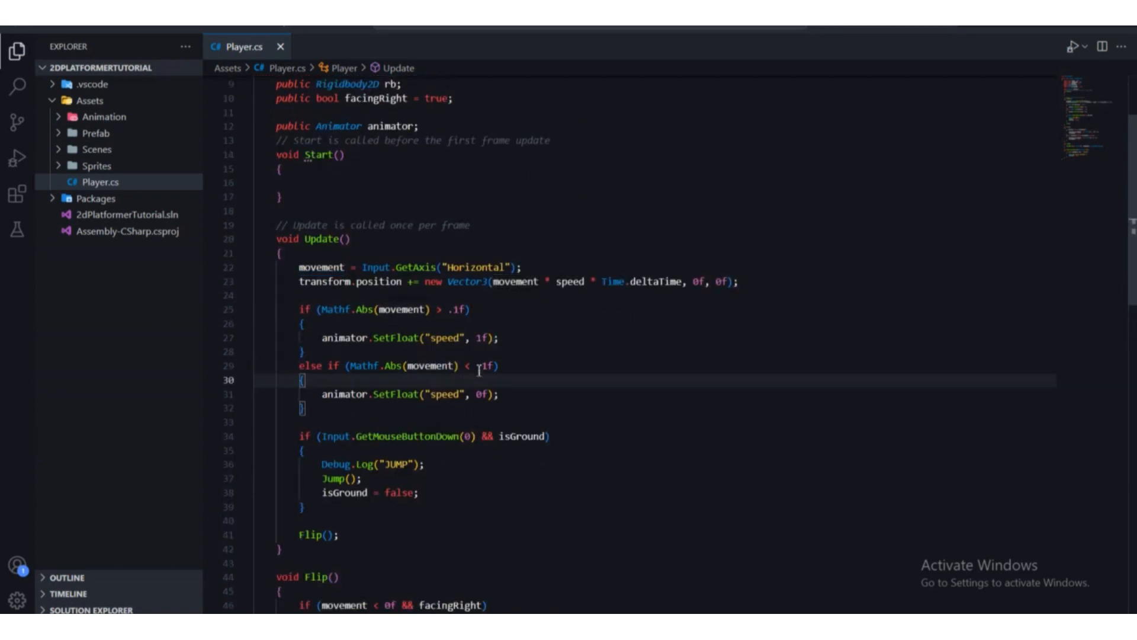
Examine the .1f threshold of the else-if condition and the SetFloat statement with its 0f value
scroll(480, 377, down, 1)
drag(495, 330, 480, 331)
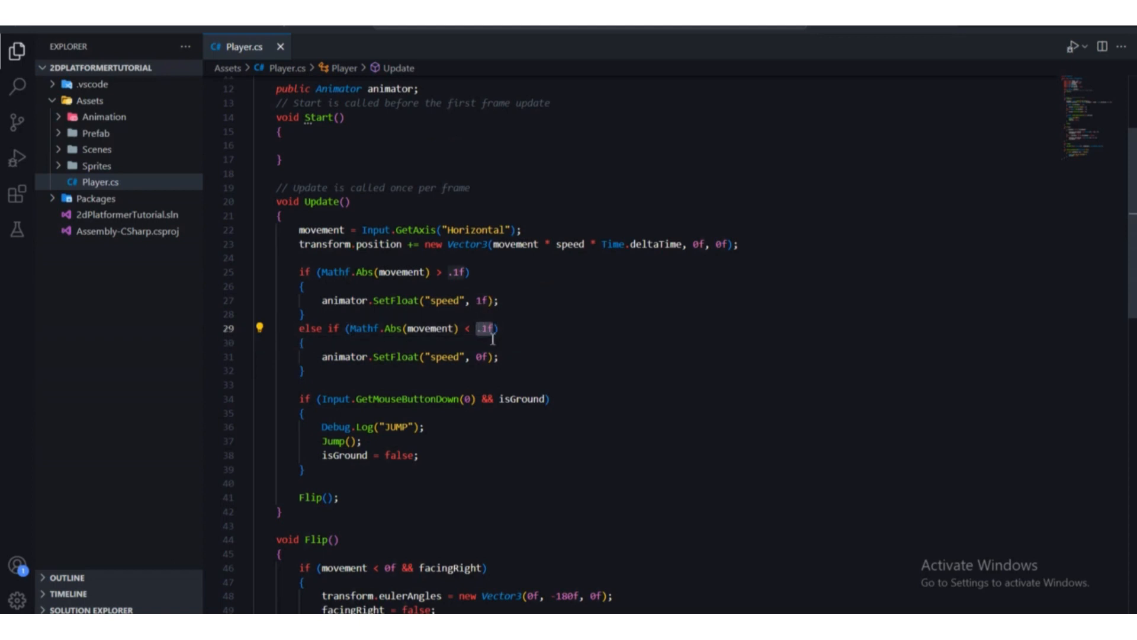
click(510, 343)
drag(530, 360, 321, 358)
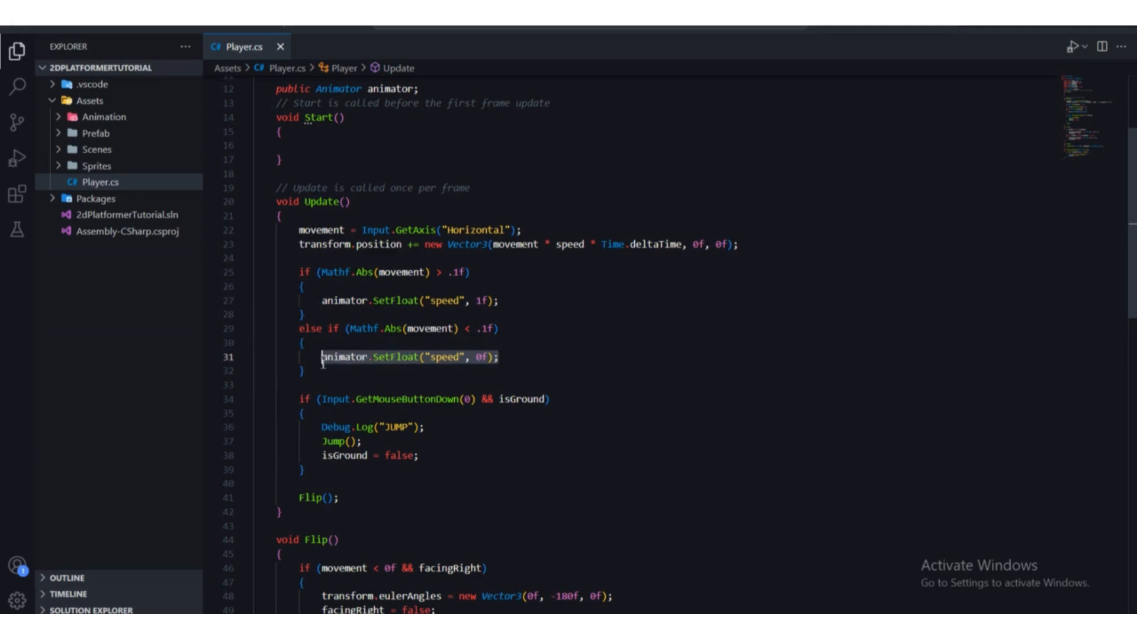
click(481, 356)
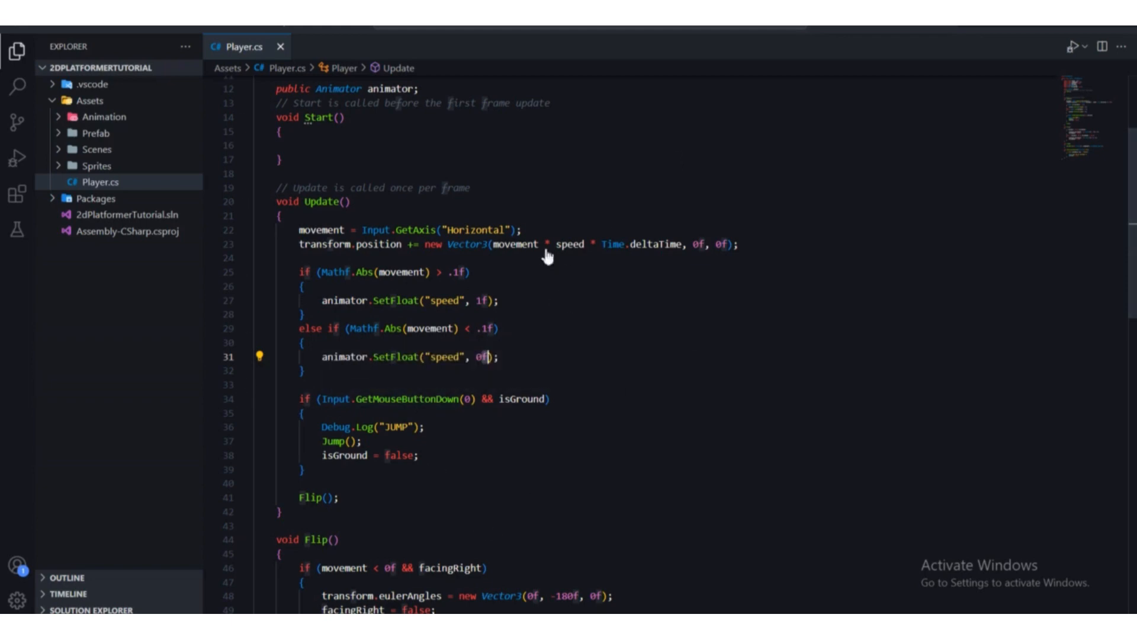
Check the Animator transition in Unity, return to Player.cs, and inspect movement in the Mathf.Abs(movement) > .1f condition
scroll(568, 438, up, 2)
scroll(568, 436, down, 3)
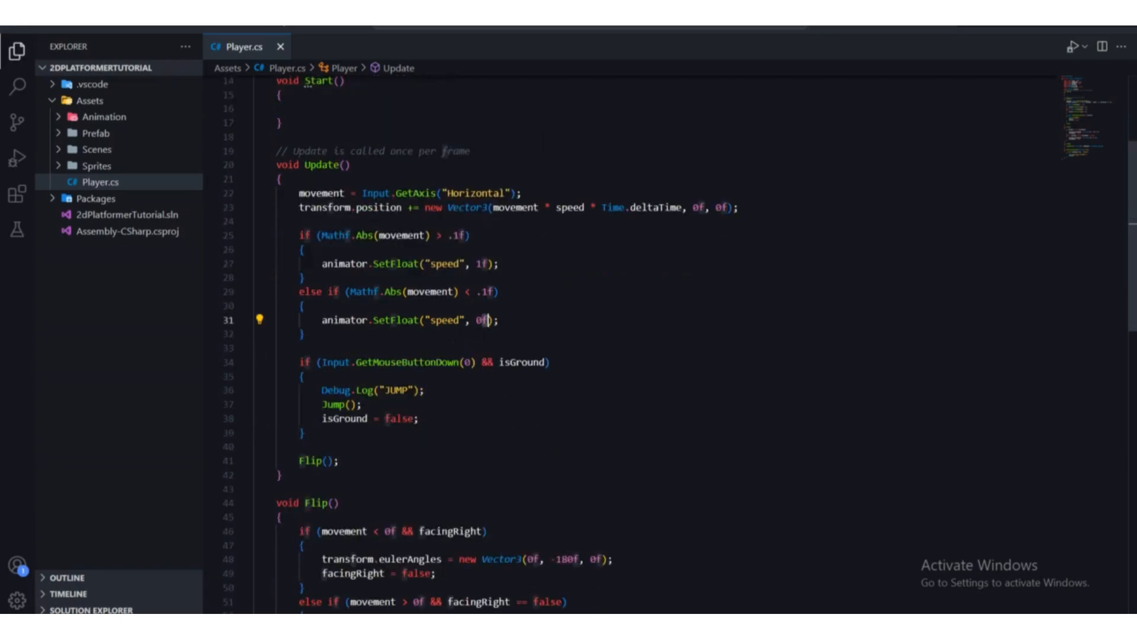
key(alt+Tab)
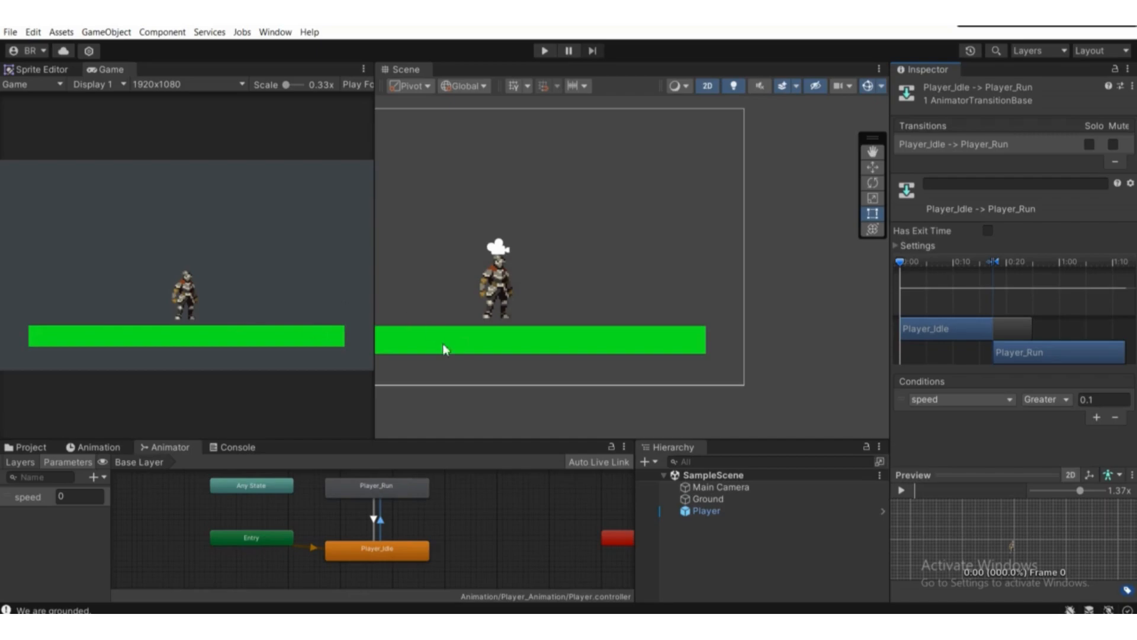
key(alt+Tab)
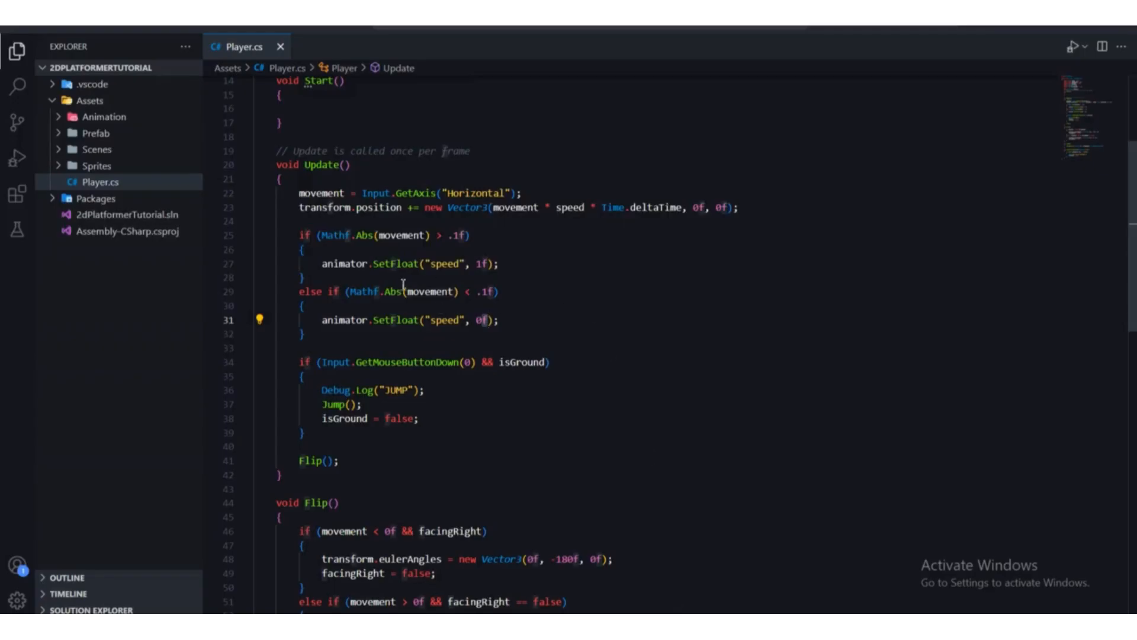
scroll(403, 285, up, 2)
drag(437, 309, 380, 313)
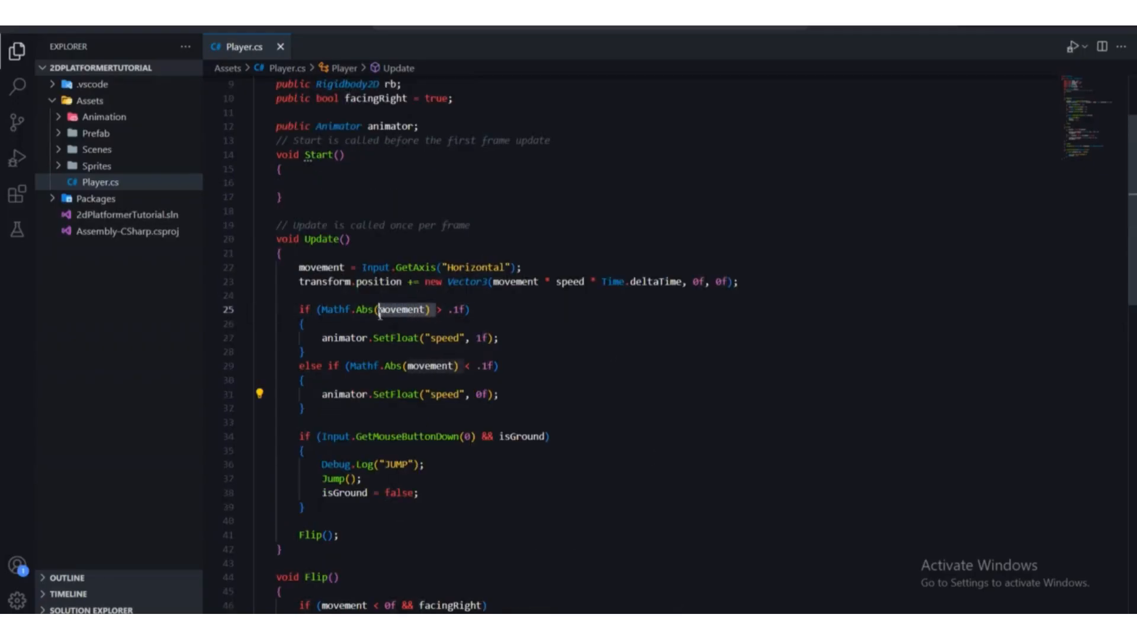
click(431, 310)
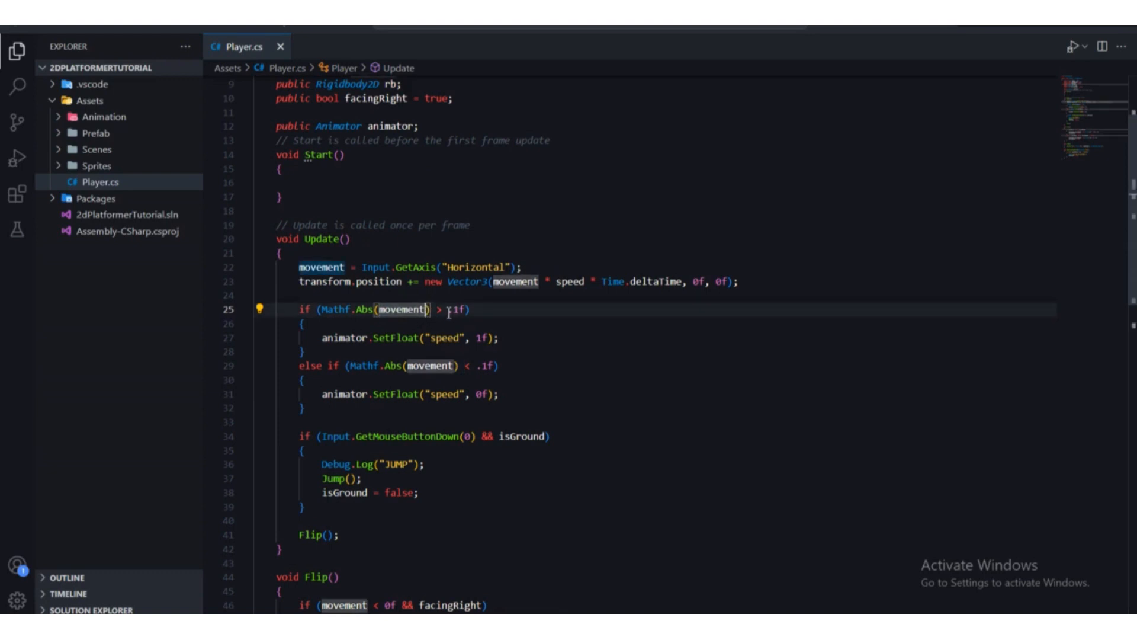
Reread the .1f threshold of the if condition and its animator.SetFloat("speed", 1f) statement in Update
mouse_move(449, 312)
mouse_down()
mouse_move(464, 311)
mouse_move(449, 312)
mouse_up()
click(472, 311)
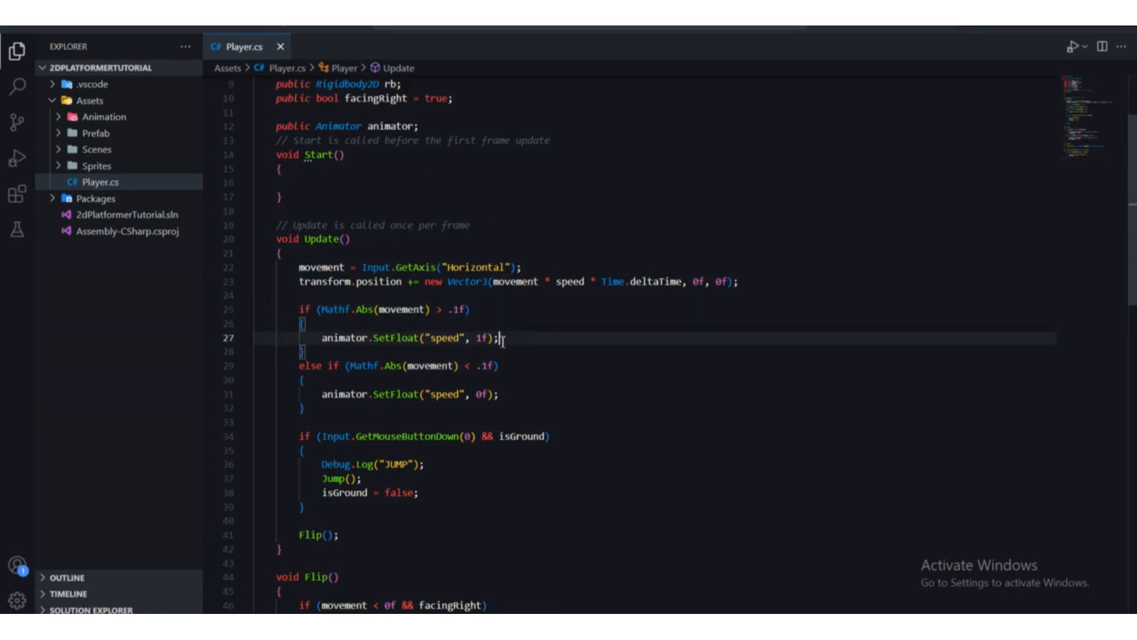
drag(500, 338, 428, 338)
click(429, 338)
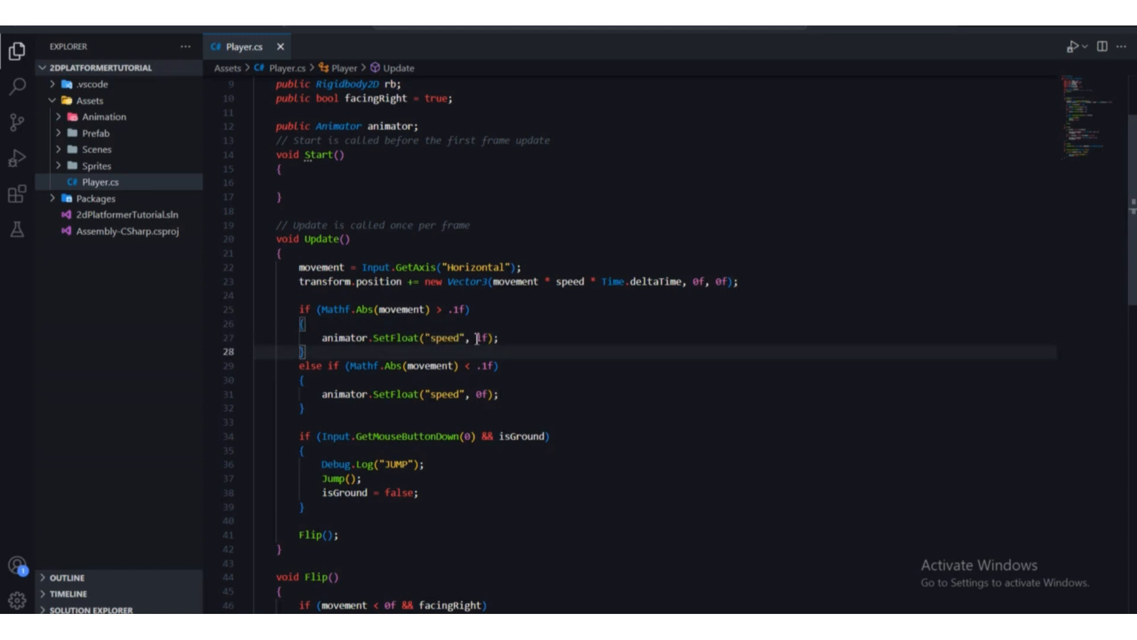
double_click(438, 339)
drag(477, 340, 500, 343)
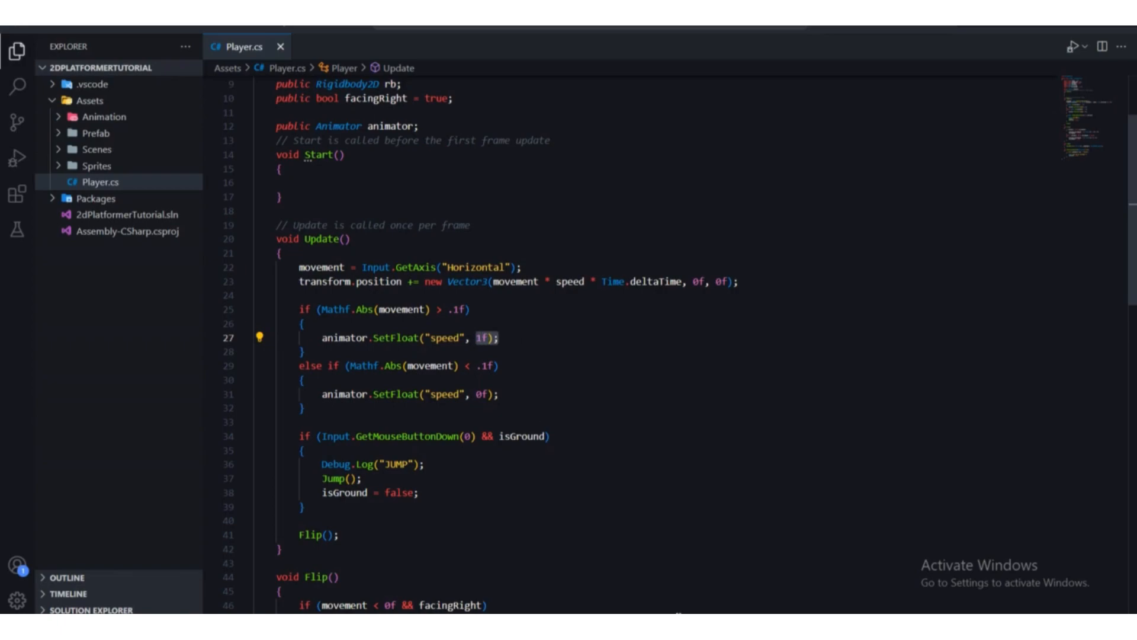
Switch to Unity, clear the console messages, and start Play mode
click(681, 627)
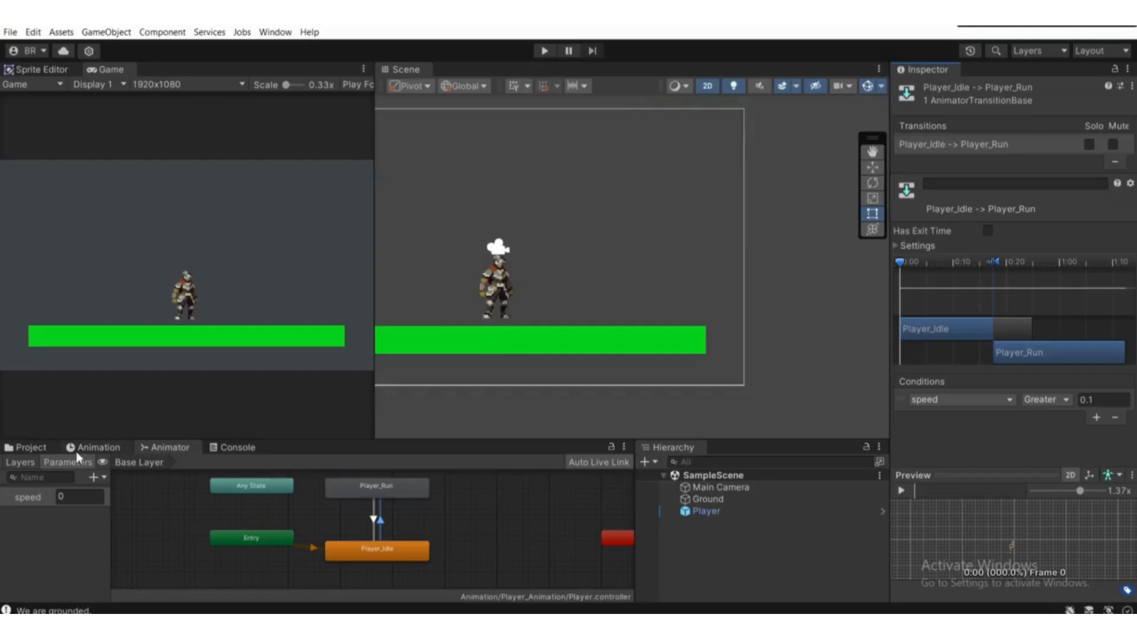
click(240, 448)
click(14, 462)
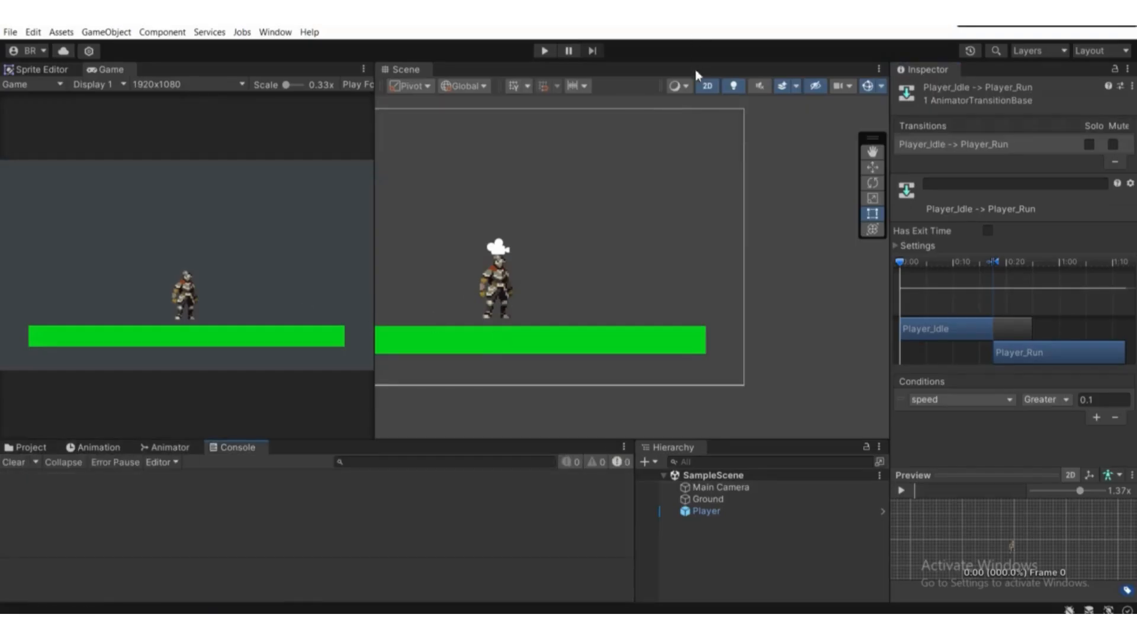
click(544, 51)
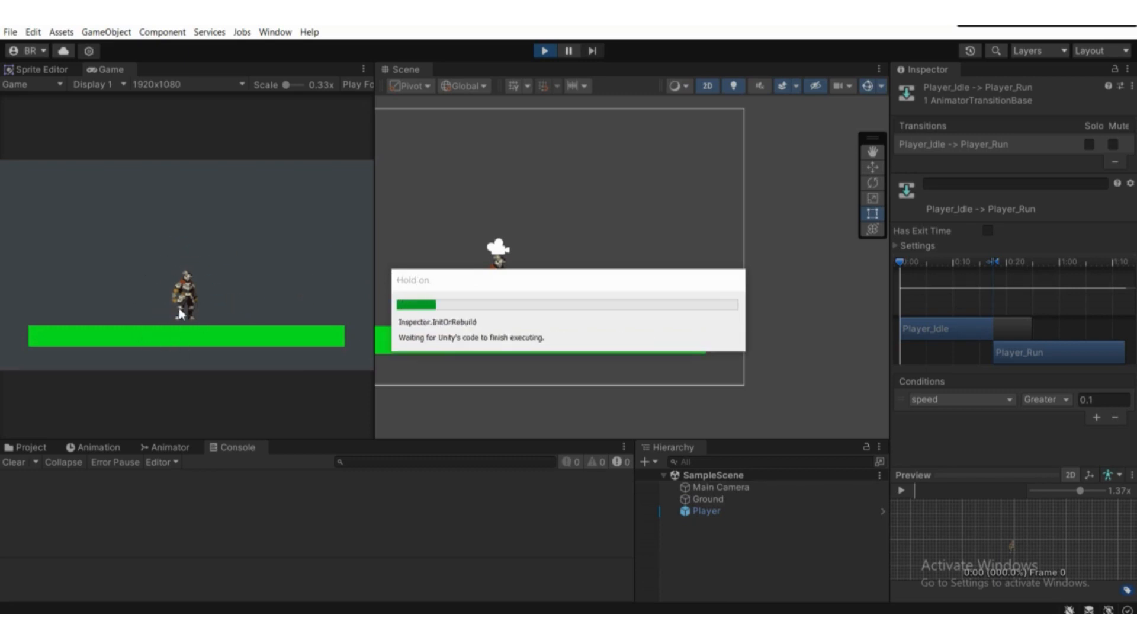
Inspect the Player_Run -> Player_Idle transition in the Animator graph and run the character right and left to test the animation switching
click(168, 445)
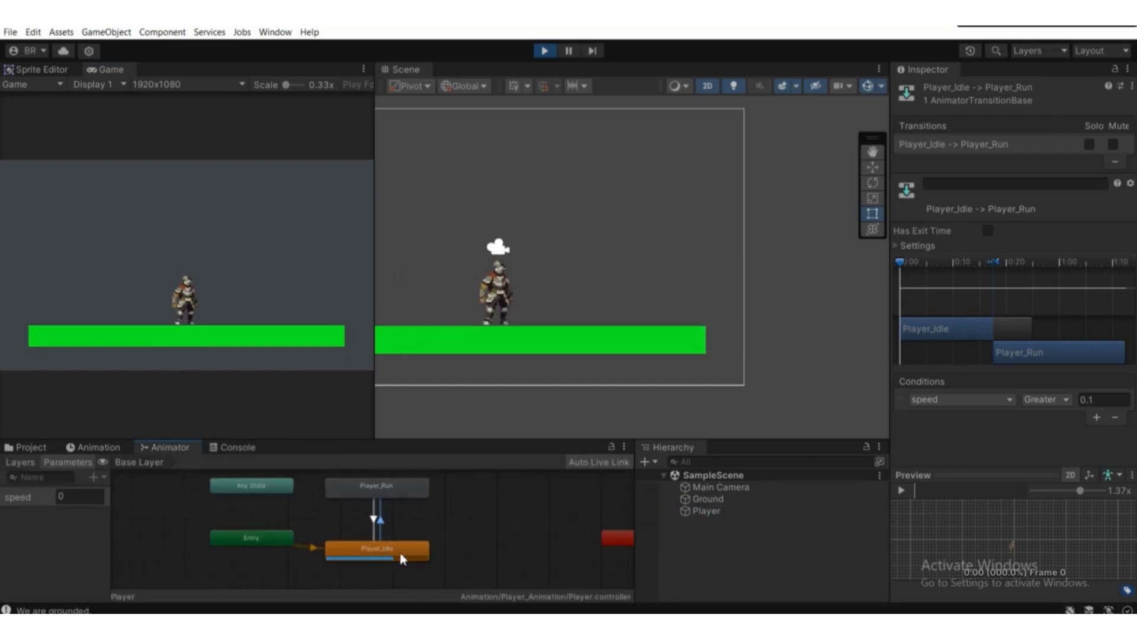
click(373, 519)
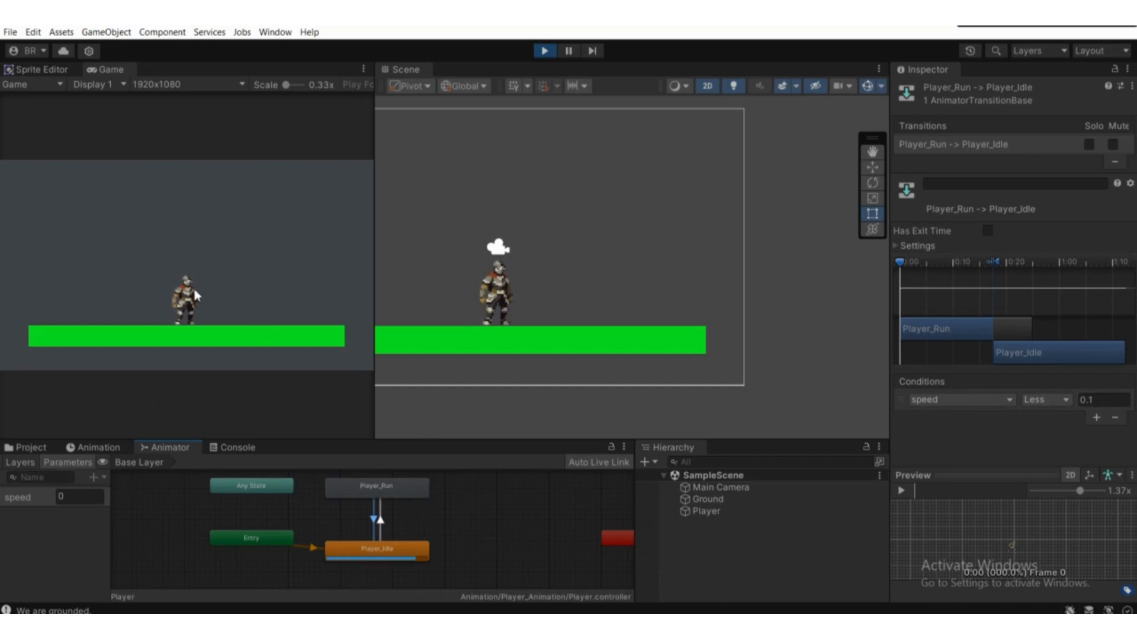
key(space)
key(Right)
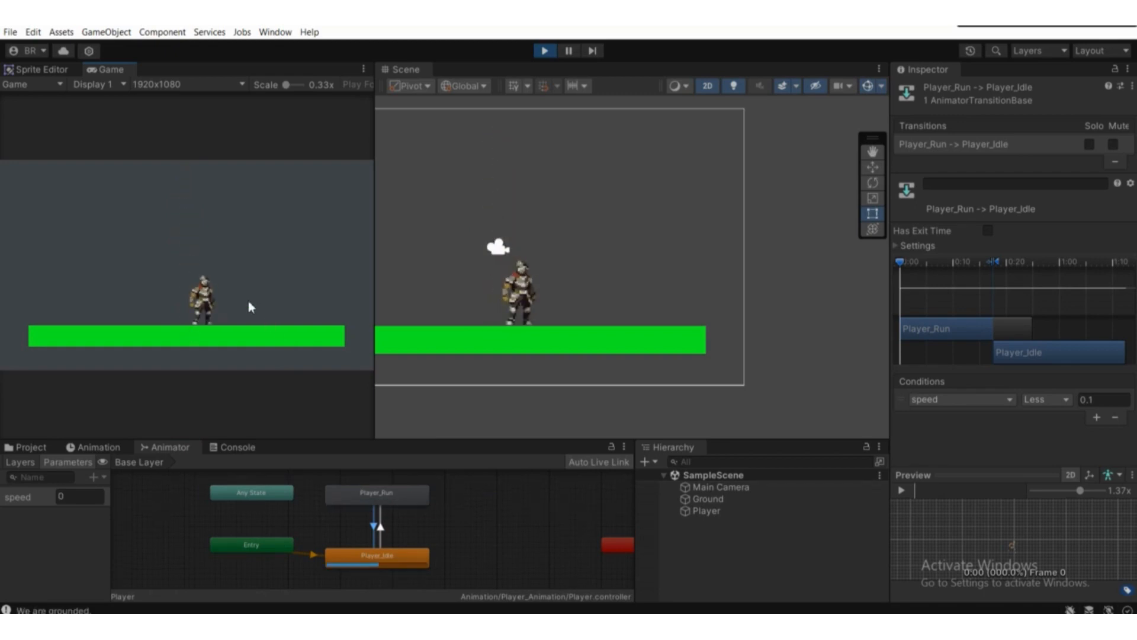
key(Right)
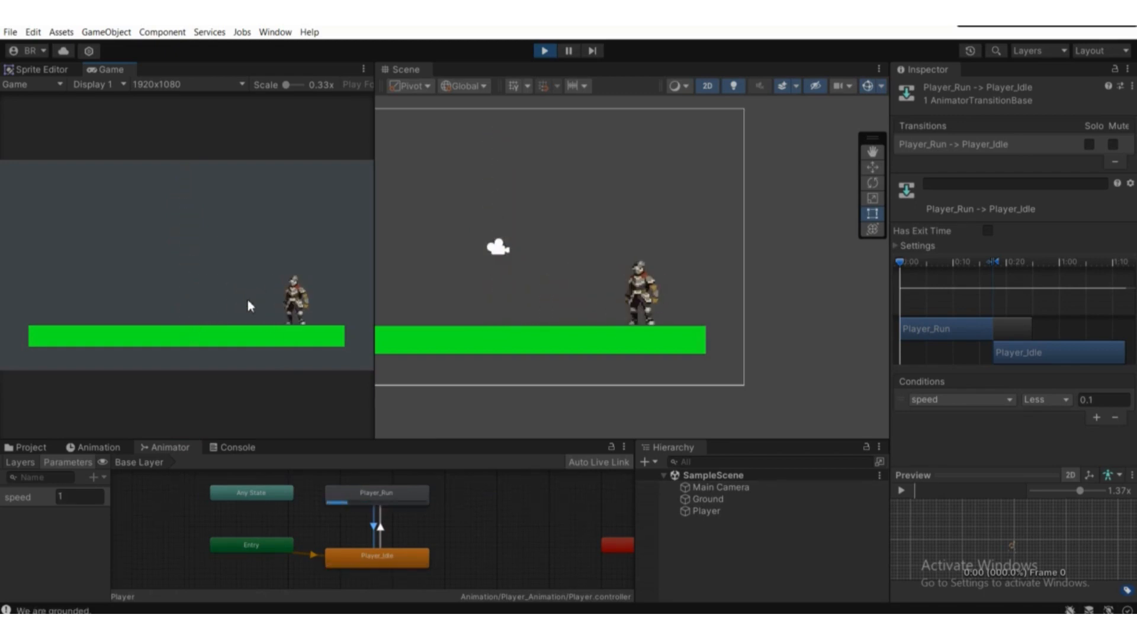
key(Left)
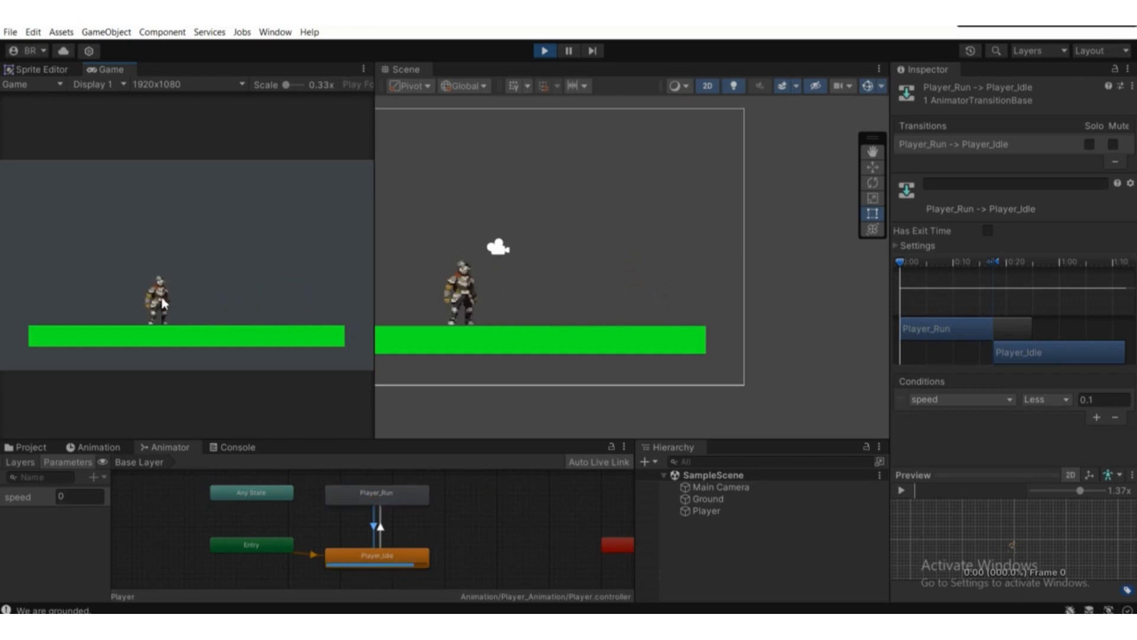
key(Right)
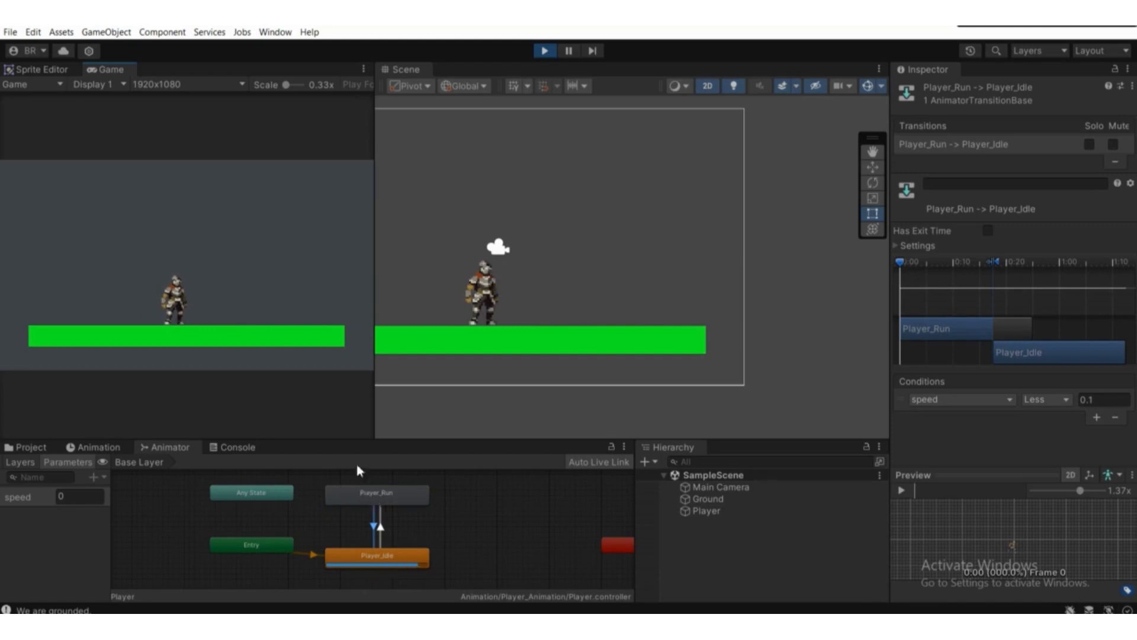
key(Right)
key(Left)
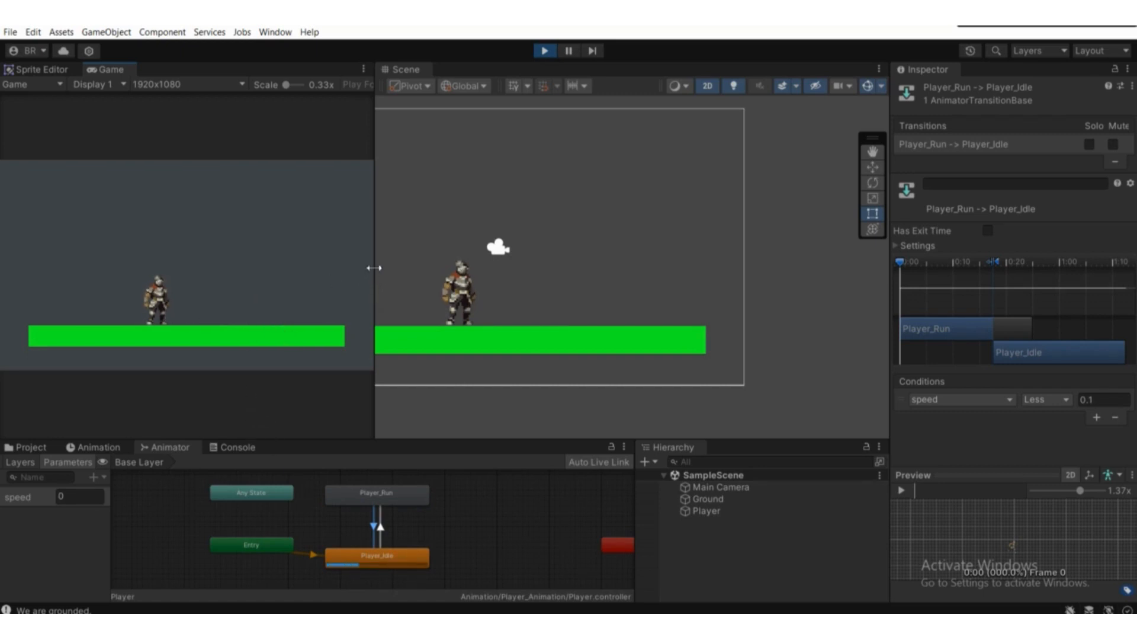
Narrow the Game view slightly and clear the console messages while Play mode is running
drag(374, 268, 369, 269)
key(space)
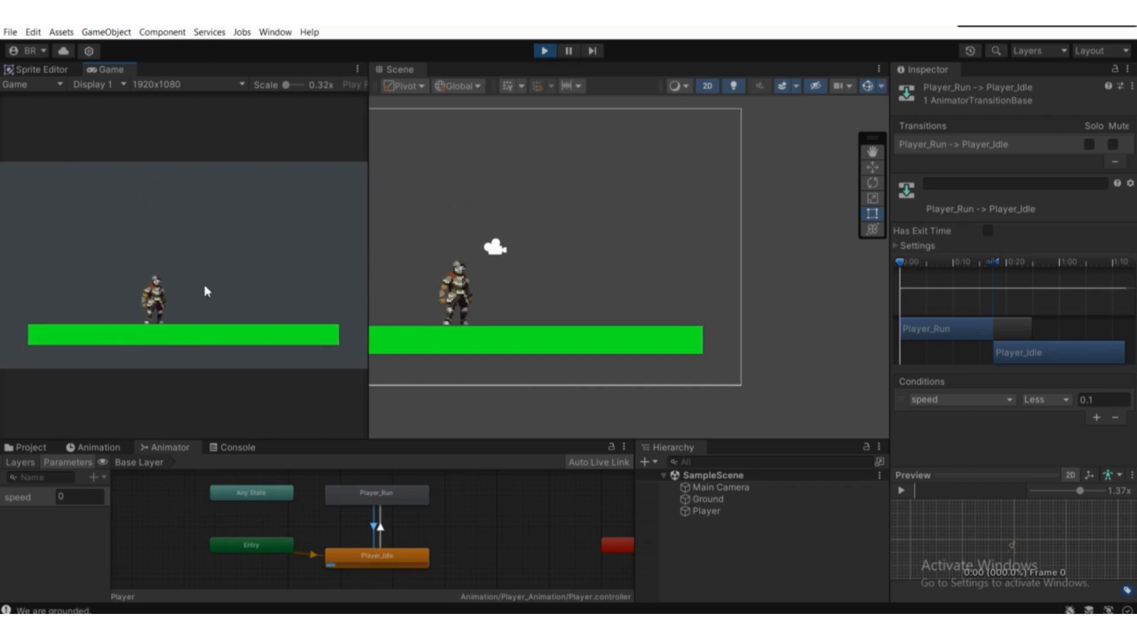
click(241, 446)
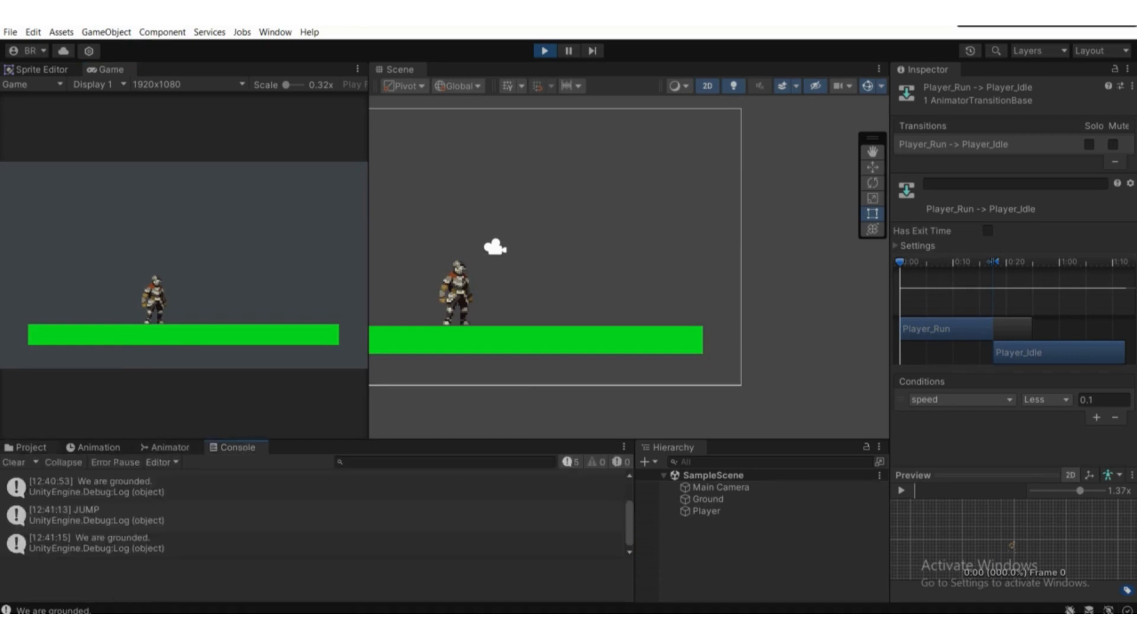
click(18, 462)
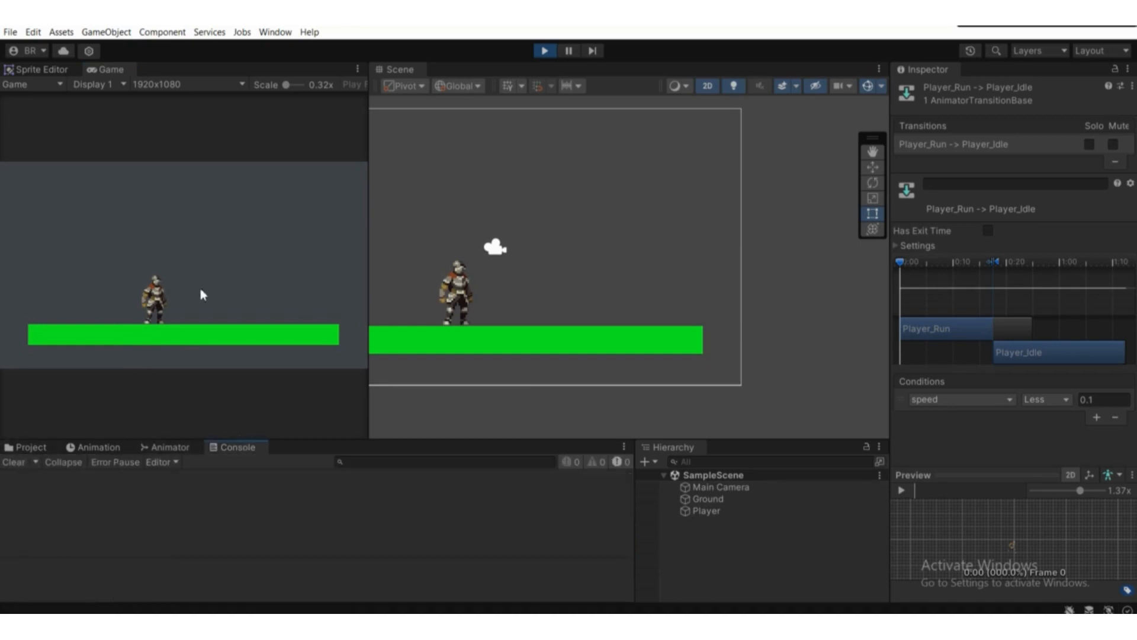